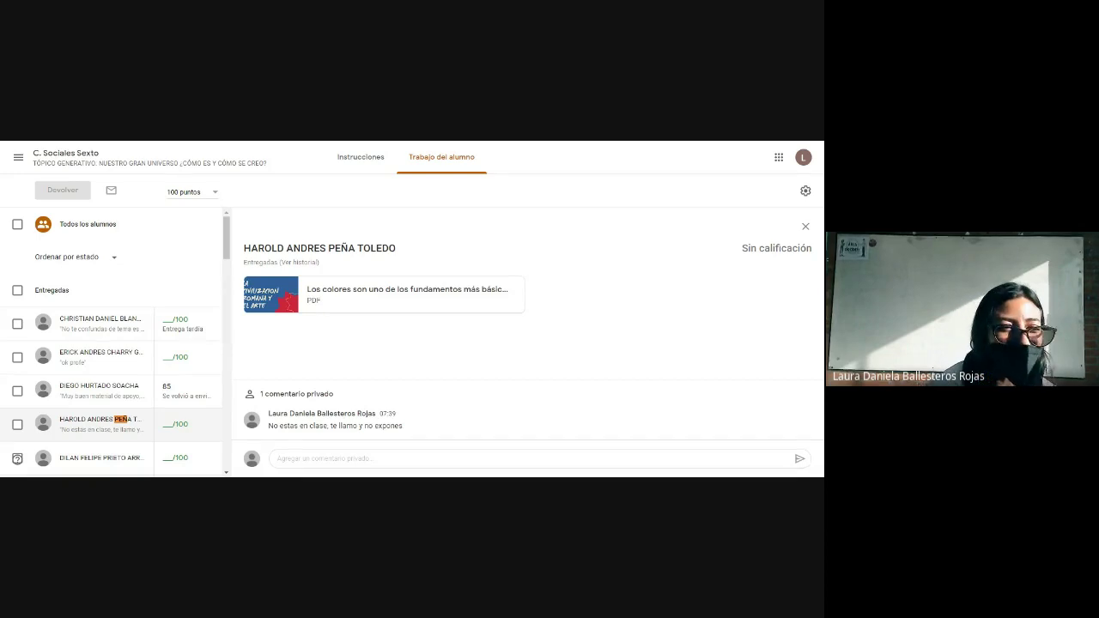
Step: Set the grade to 10 out of 100 for the student whose PDF submission is open
click(283, 459)
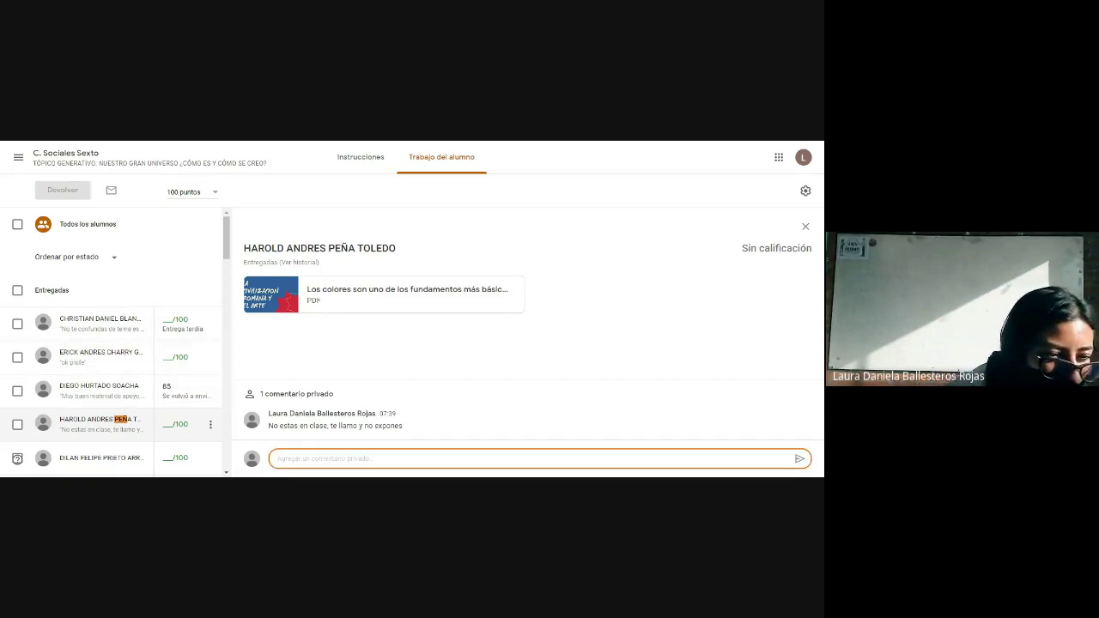
click(170, 424)
text(10)
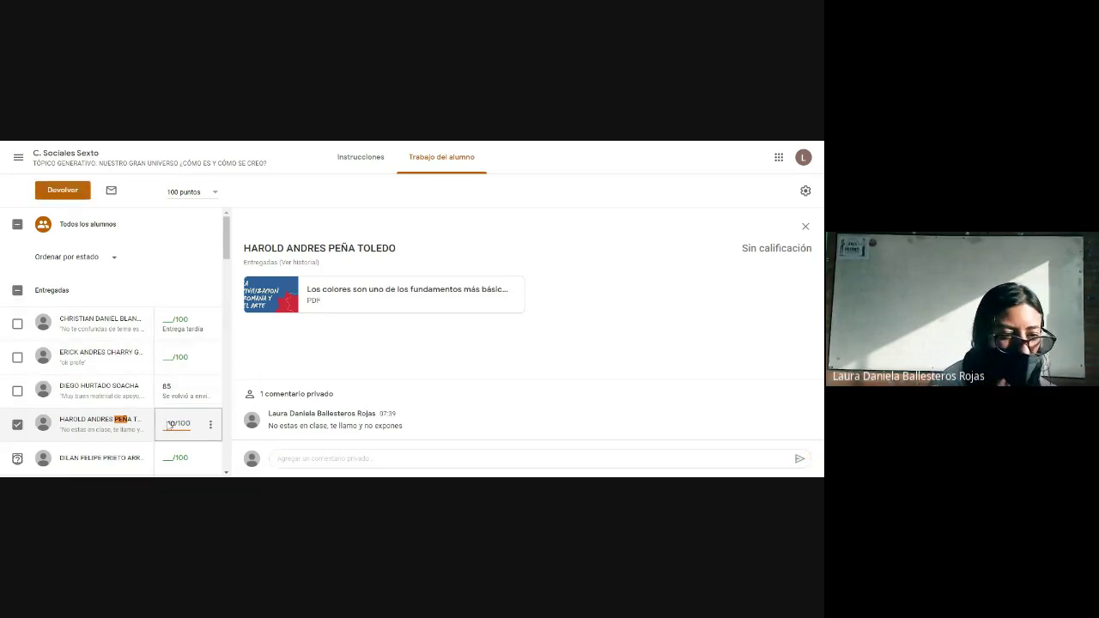
scroll(170, 424, down, 2)
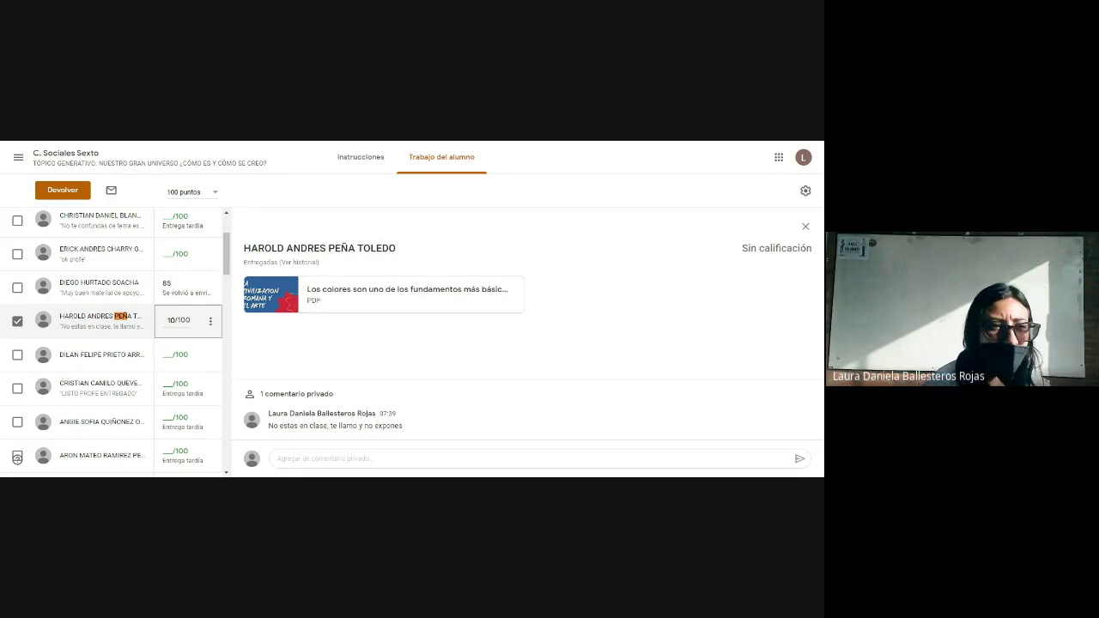
click(339, 348)
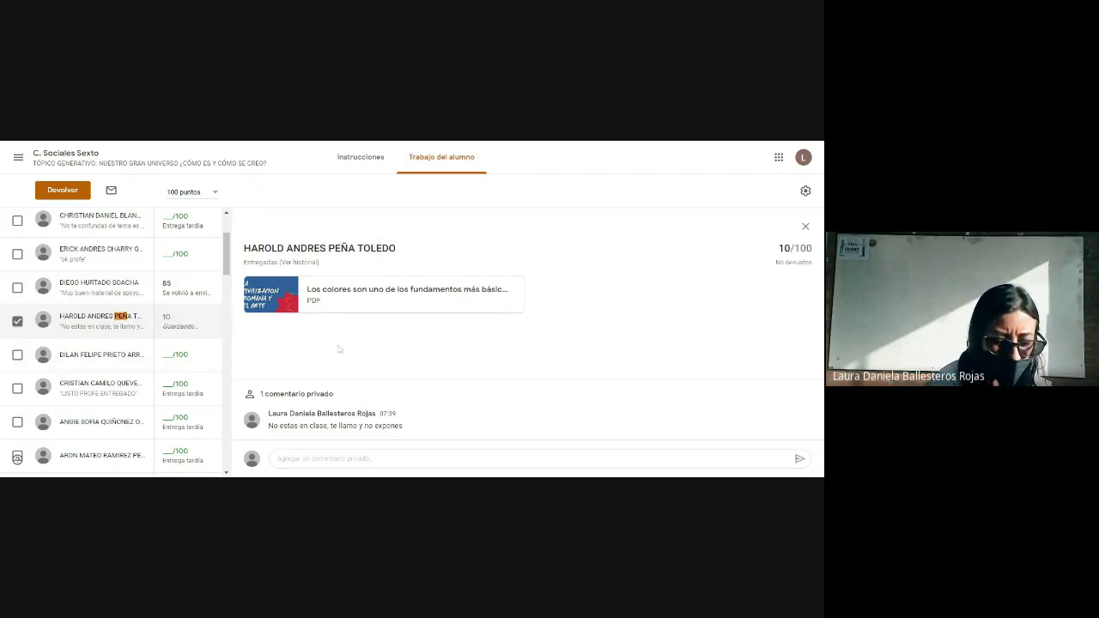
Step: Open the third student under Asignadas and write the private comment "No hay material de exposición., no hay exposición"
scroll(120, 318, down, 5)
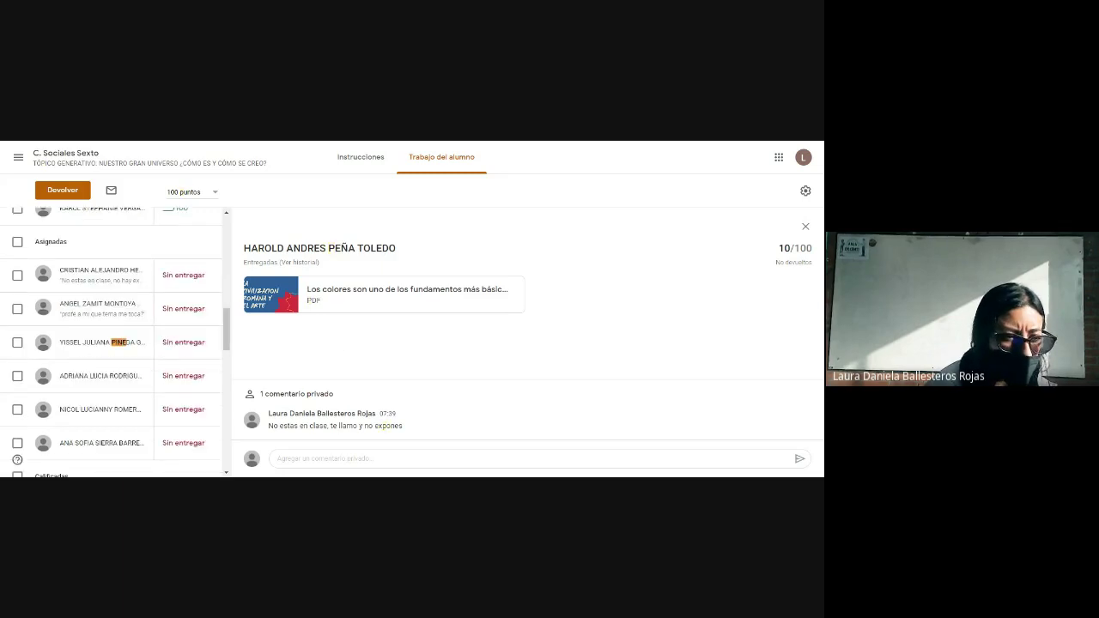
click(117, 342)
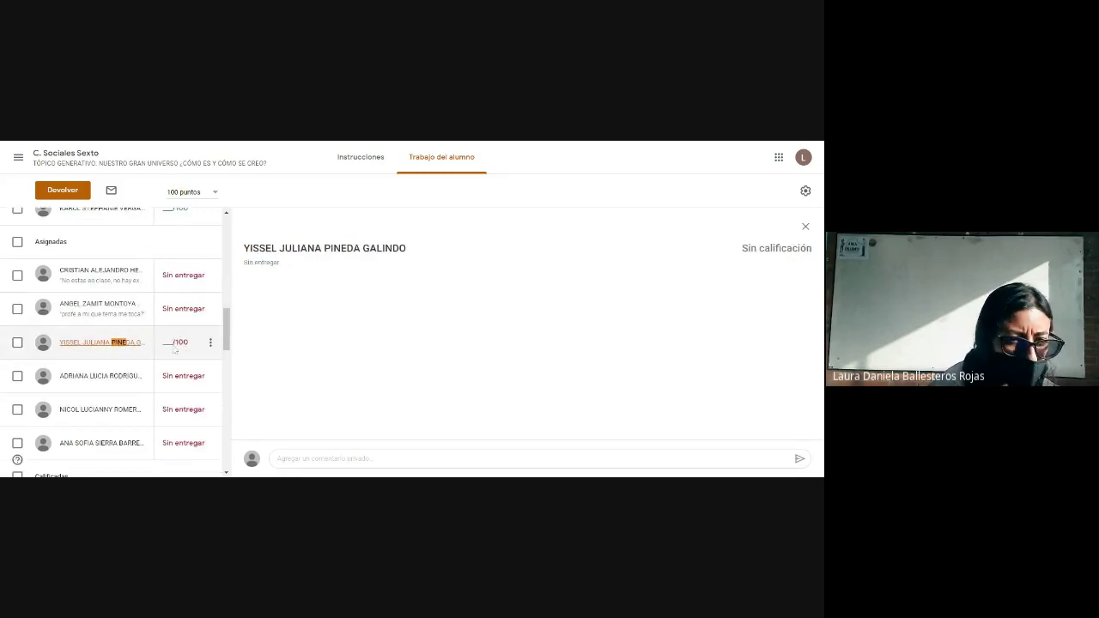
click(304, 460)
text(No)
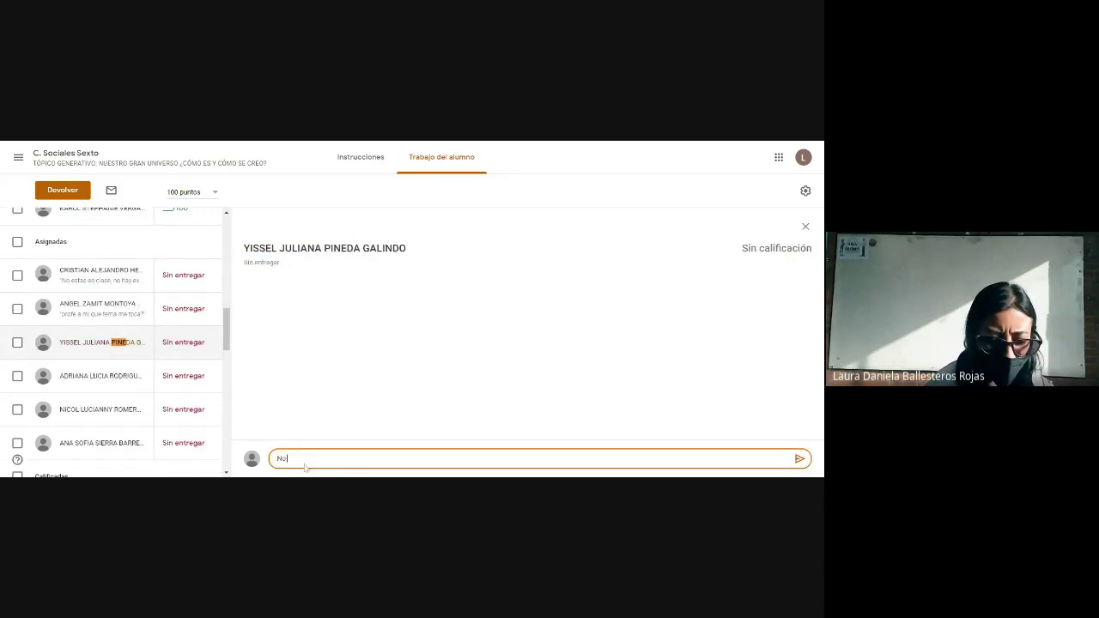
text( hay material dee)
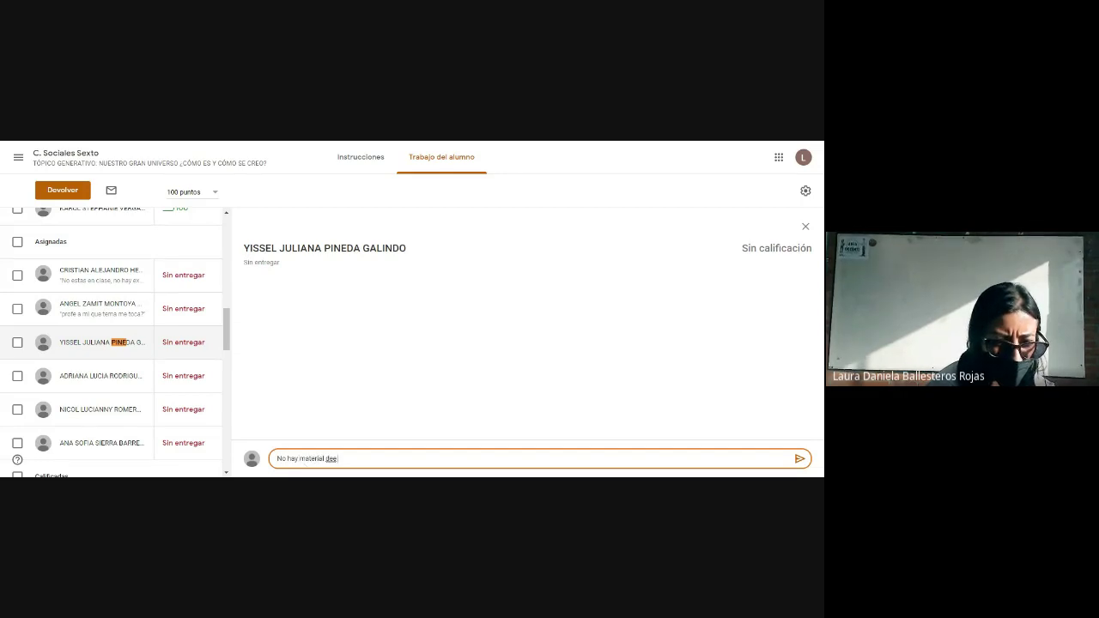
key(BackSpace)
text( exp)
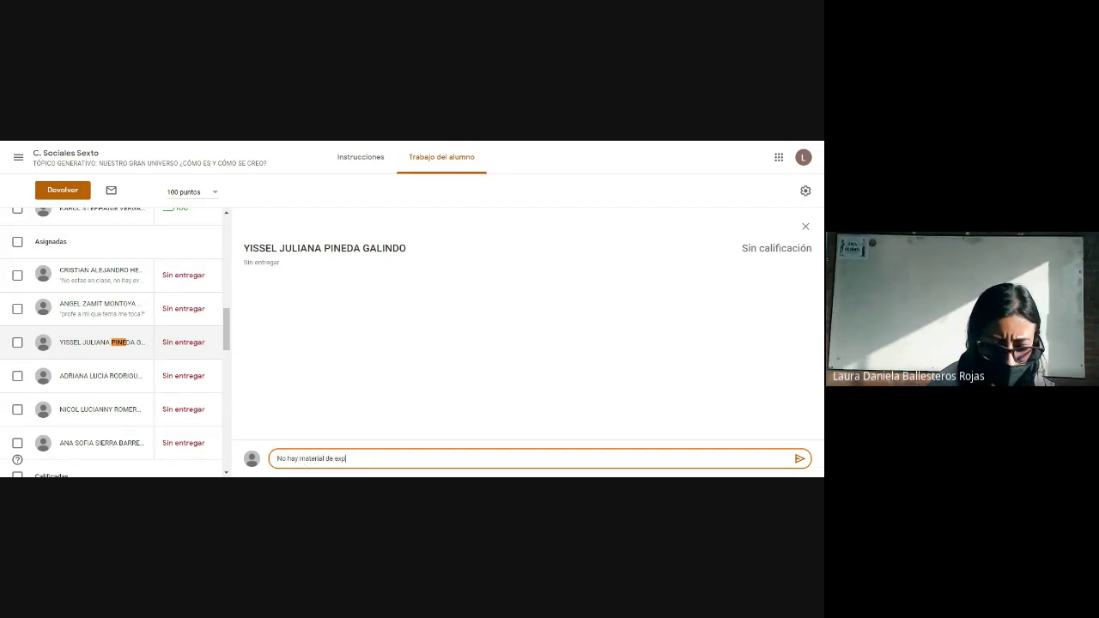
text(osición.. no hay)
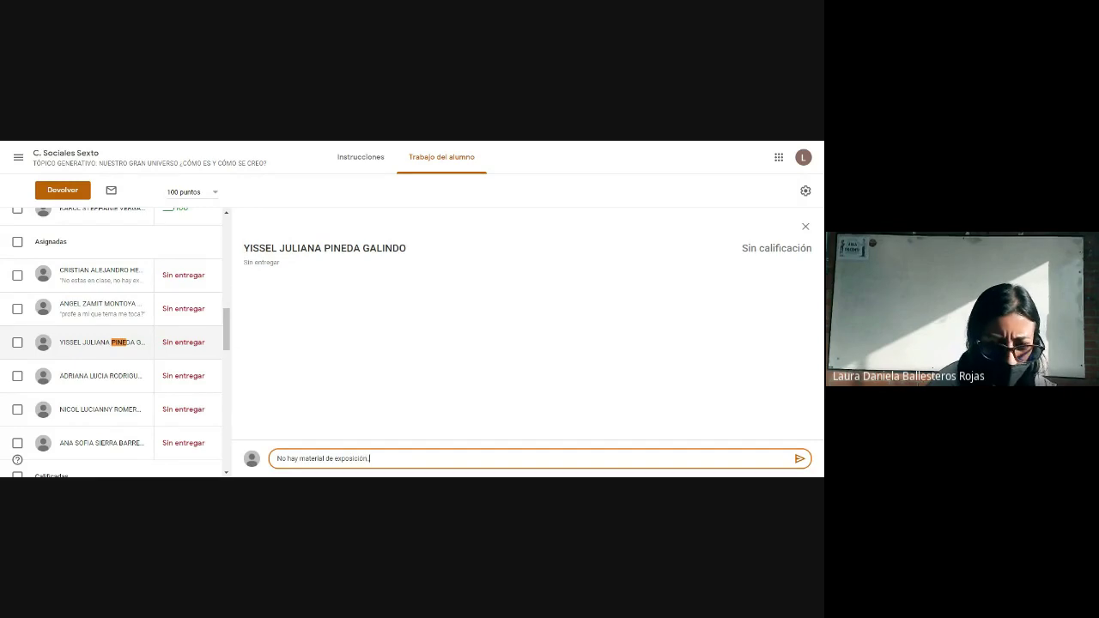
text( exposición )
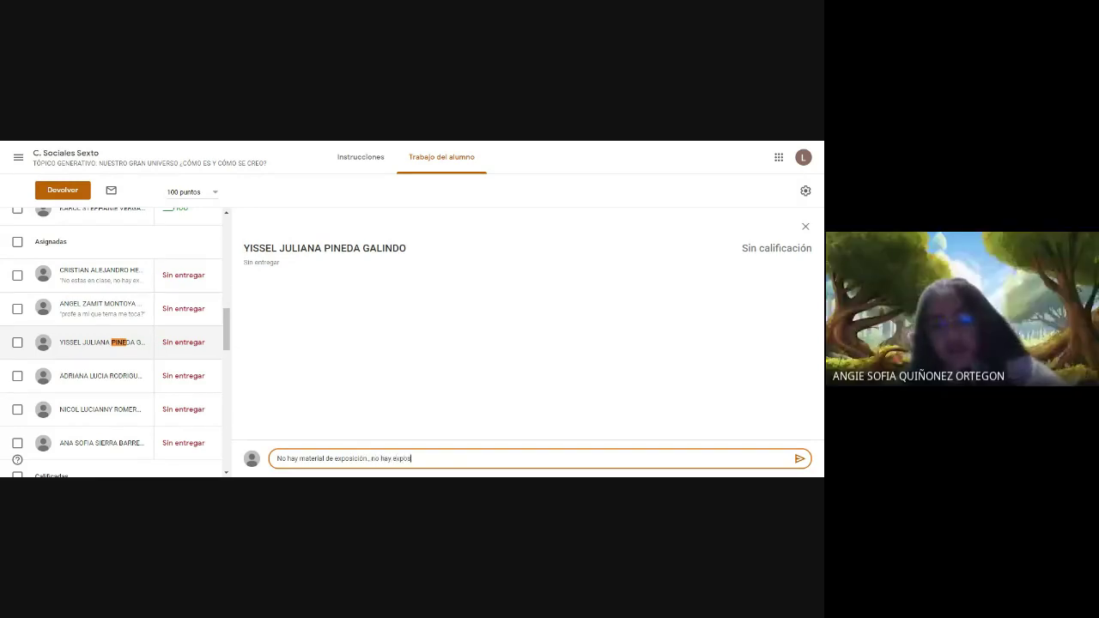
text(y tampoc)
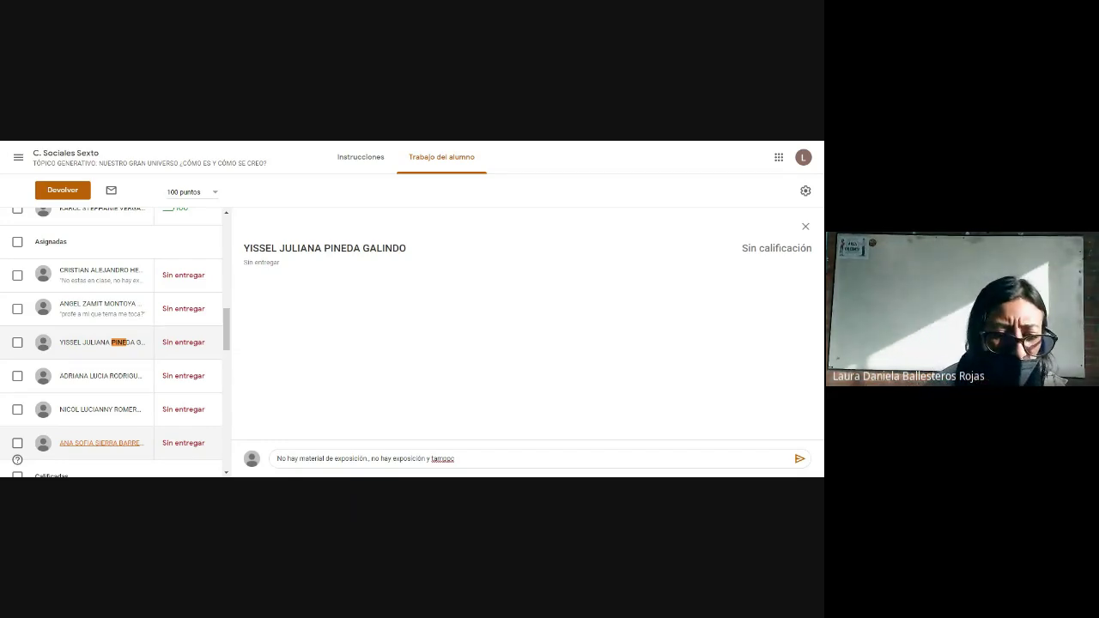
click(515, 459)
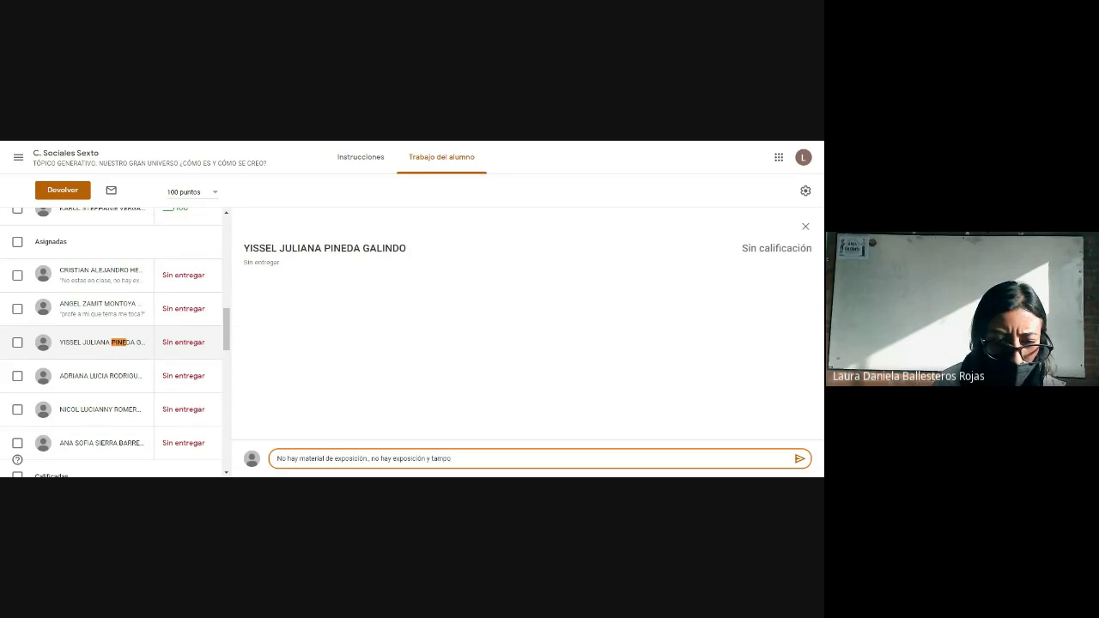
text(oco hay)
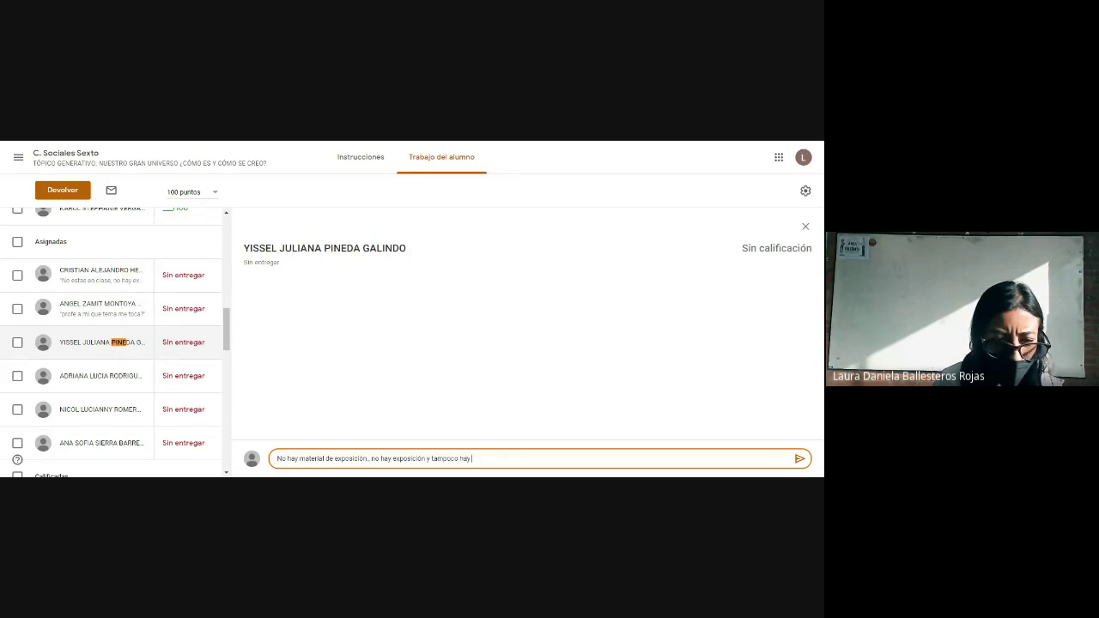
key(BackSpace)
key(BackSpace)
key(BackSpace)
key(BackSpace)
key(BackSpace)
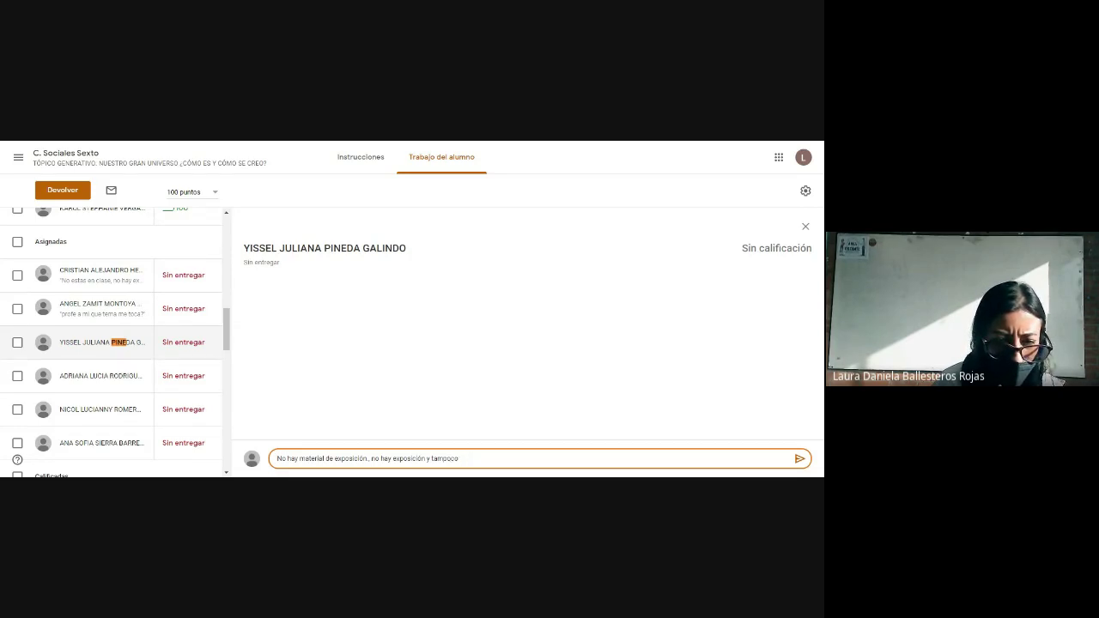
key(BackSpace)
key(BackSpace)
key(BackSpace)
key(BackSpace)
key(BackSpace)
key(BackSpace)
key(BackSpace)
key(BackSpace)
key(BackSpace)
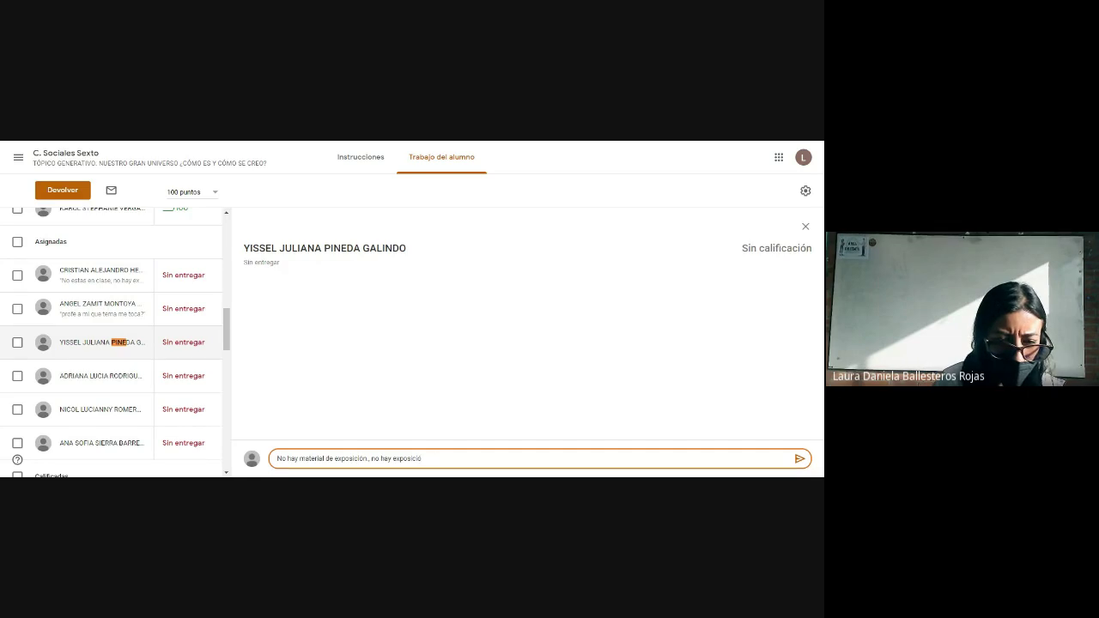
text(n)
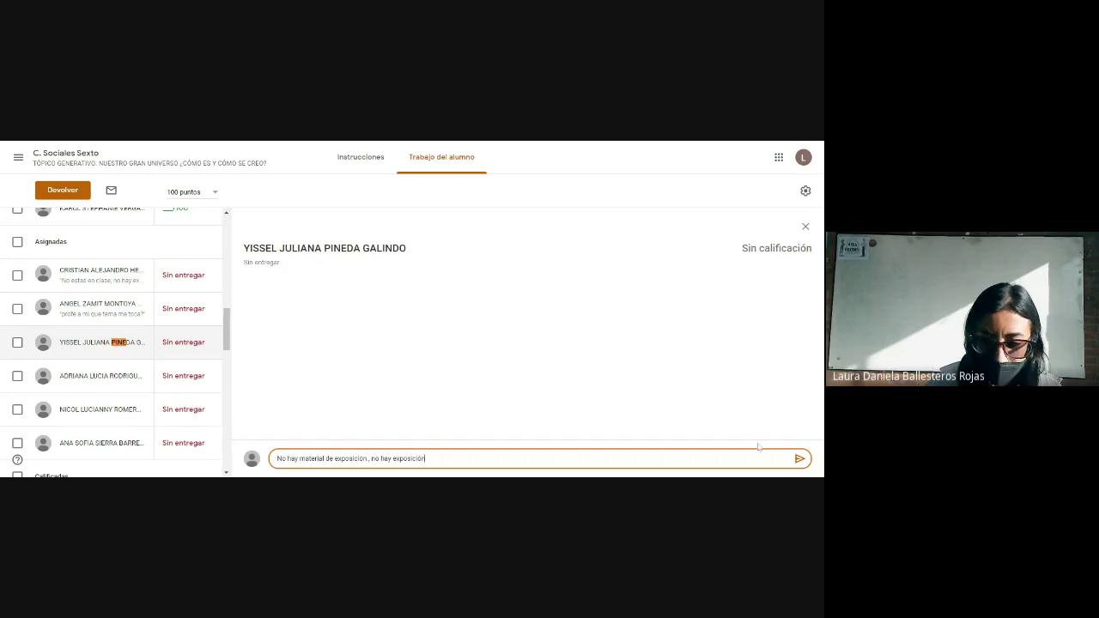
Step: Post the private comment and set the same student's grade to 10 out of 100
click(799, 459)
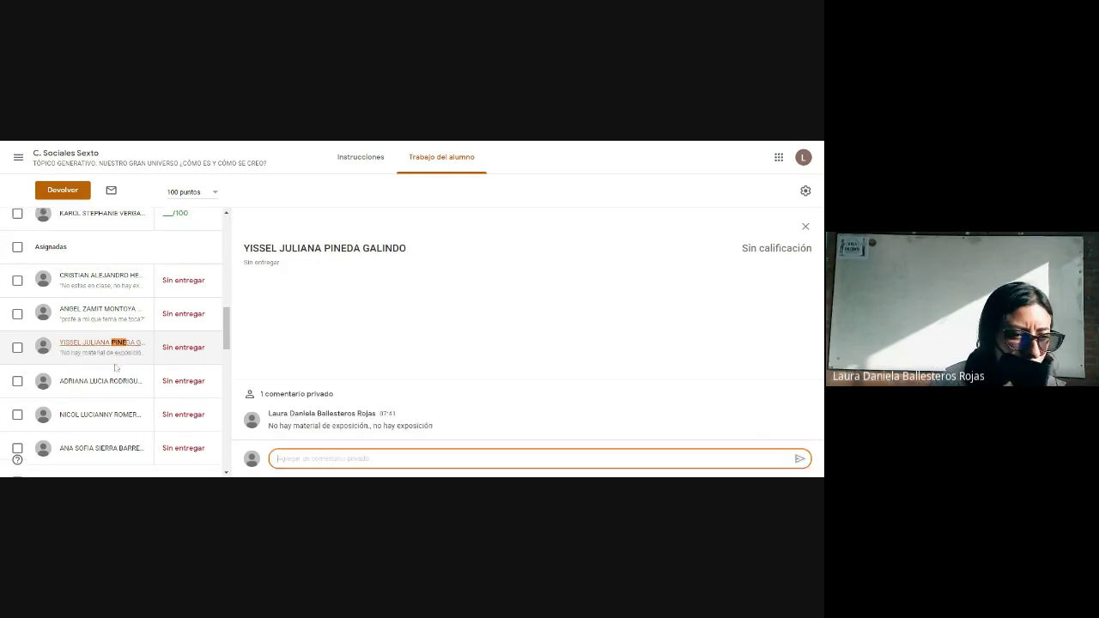
click(181, 346)
text(10)
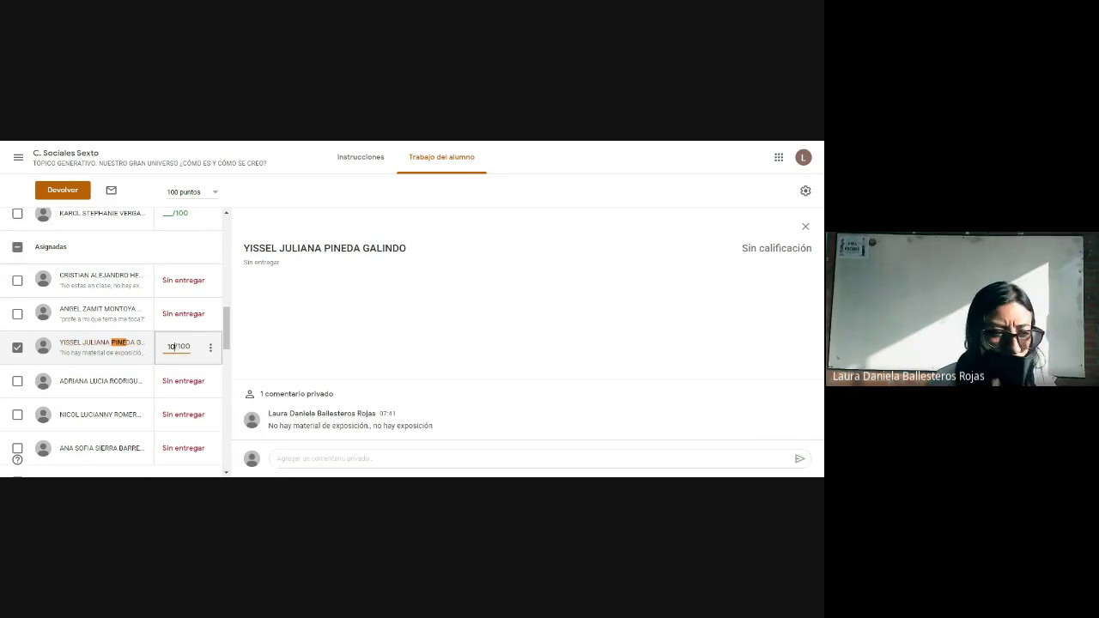
key(Return)
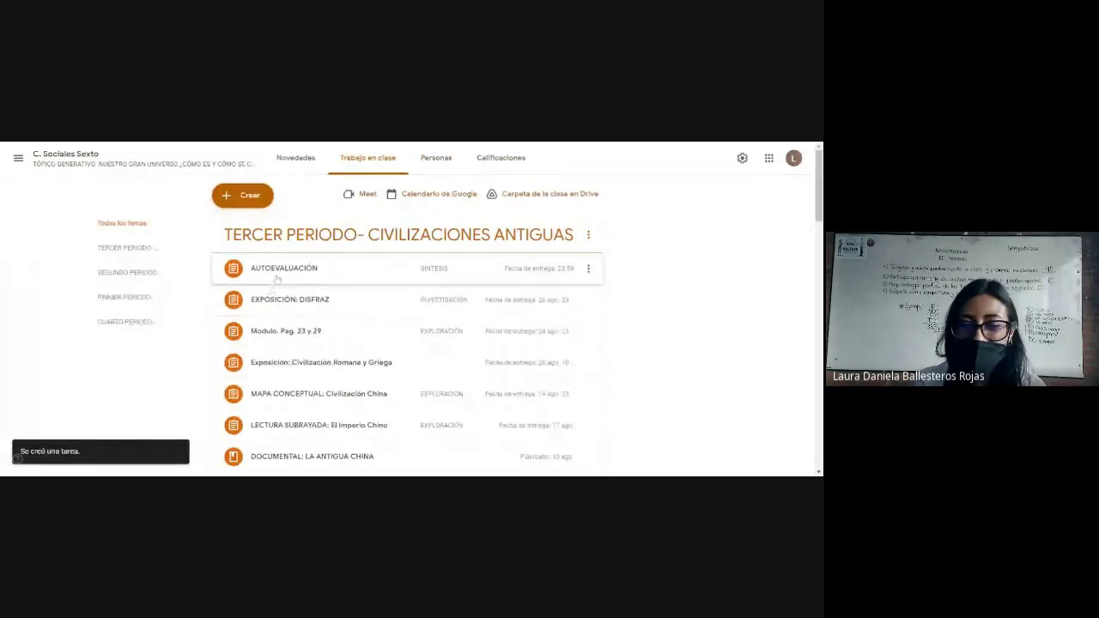
Step: Expand the AUTOEVALUACIÓN assignment in the class work list and review its criteria and submission status
click(277, 273)
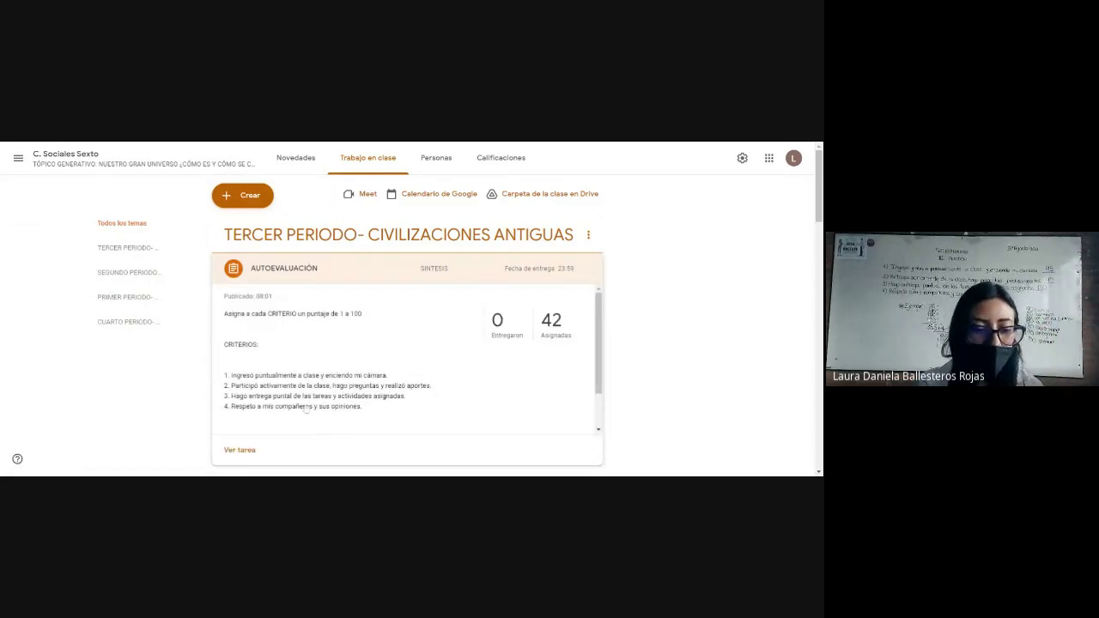
click(240, 450)
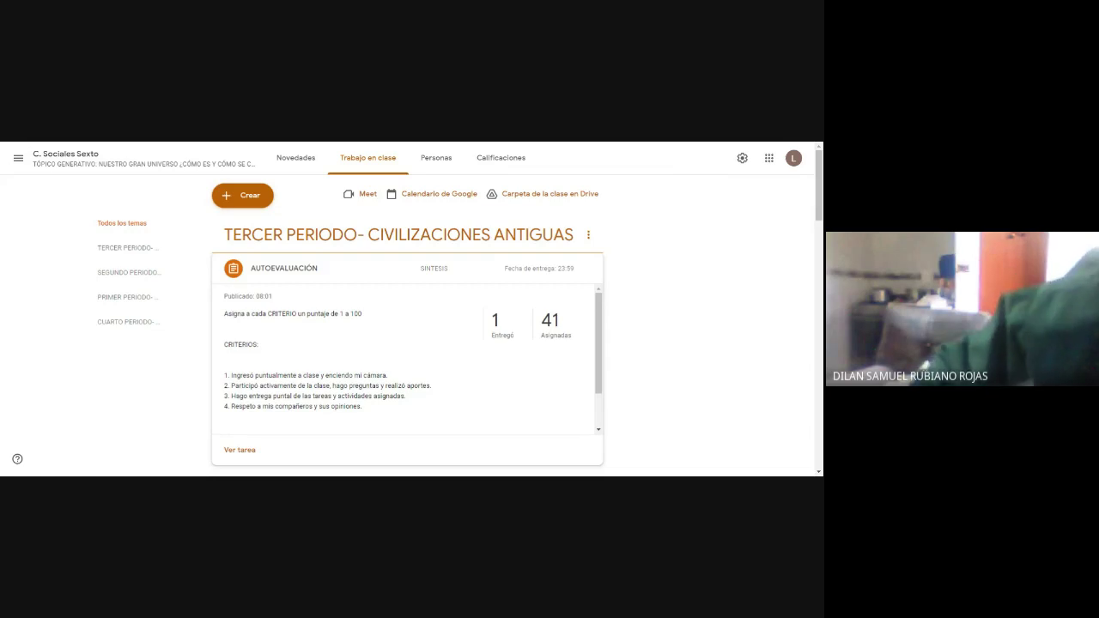
click(502, 336)
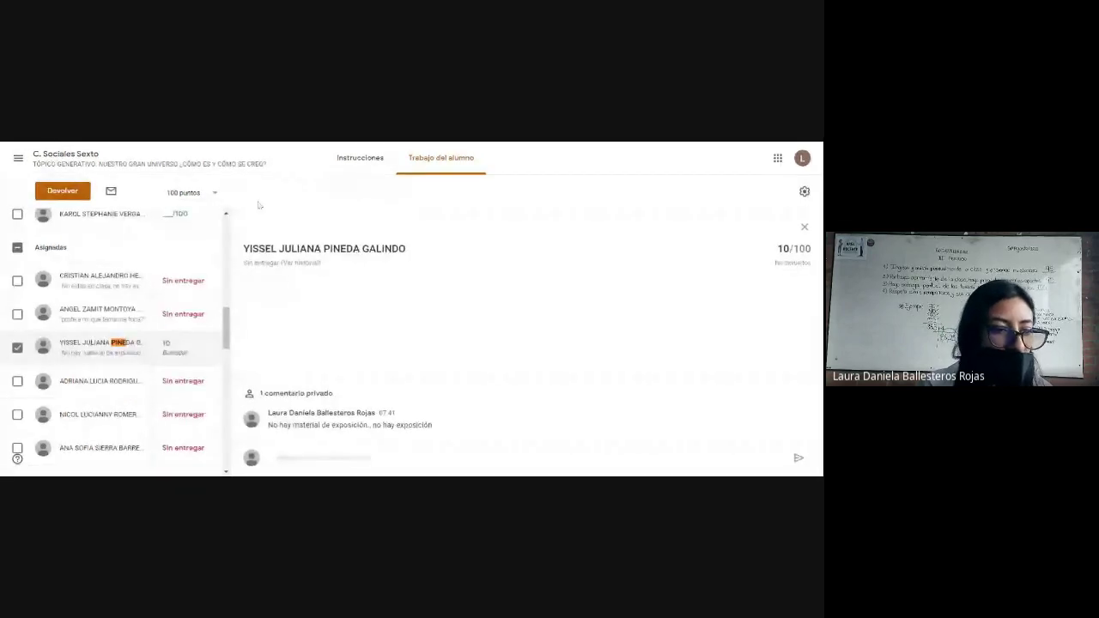
Step: Return to the exposition's student work, find the student by surname and open the submission with exposicion civilisacion griega.pptx
scroll(111, 343, up, 3)
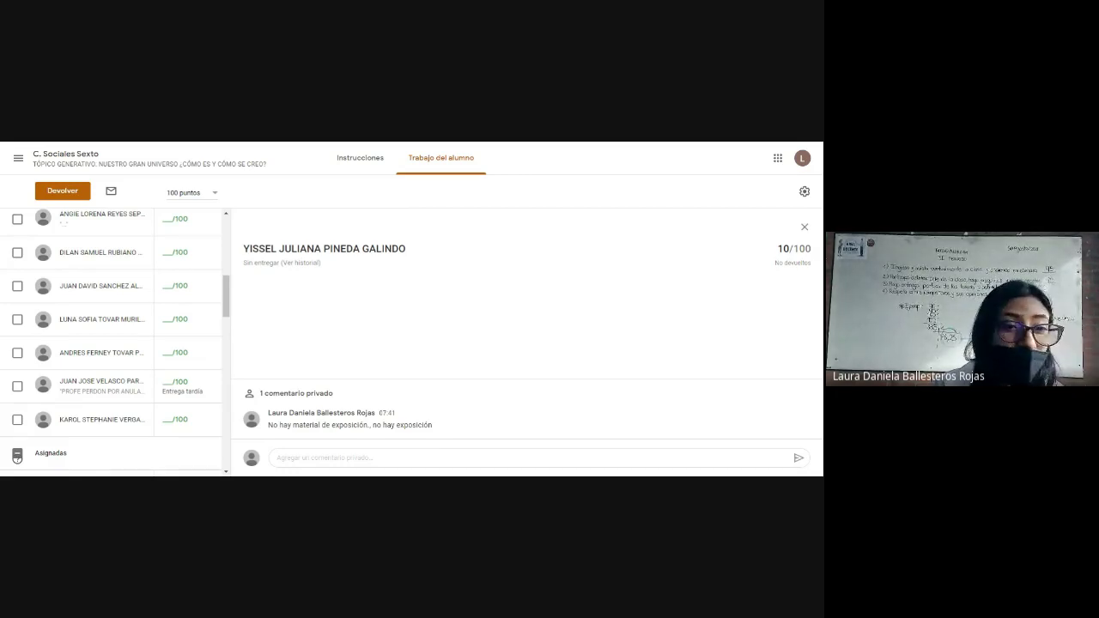
scroll(129, 292, up, 1)
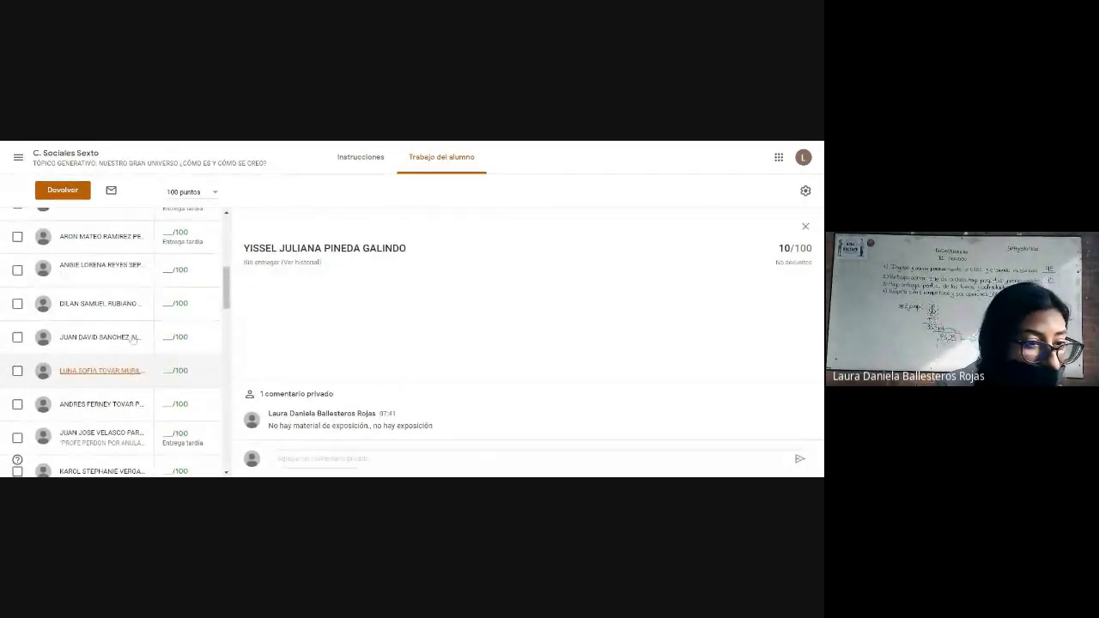
scroll(128, 343, up, 4)
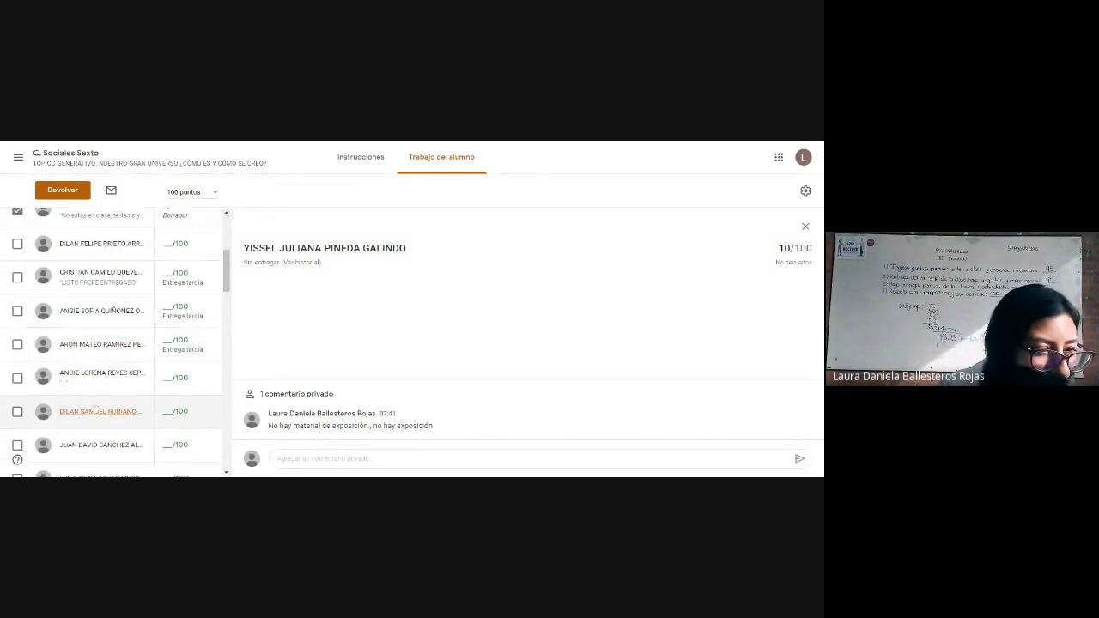
scroll(128, 307, up, 3)
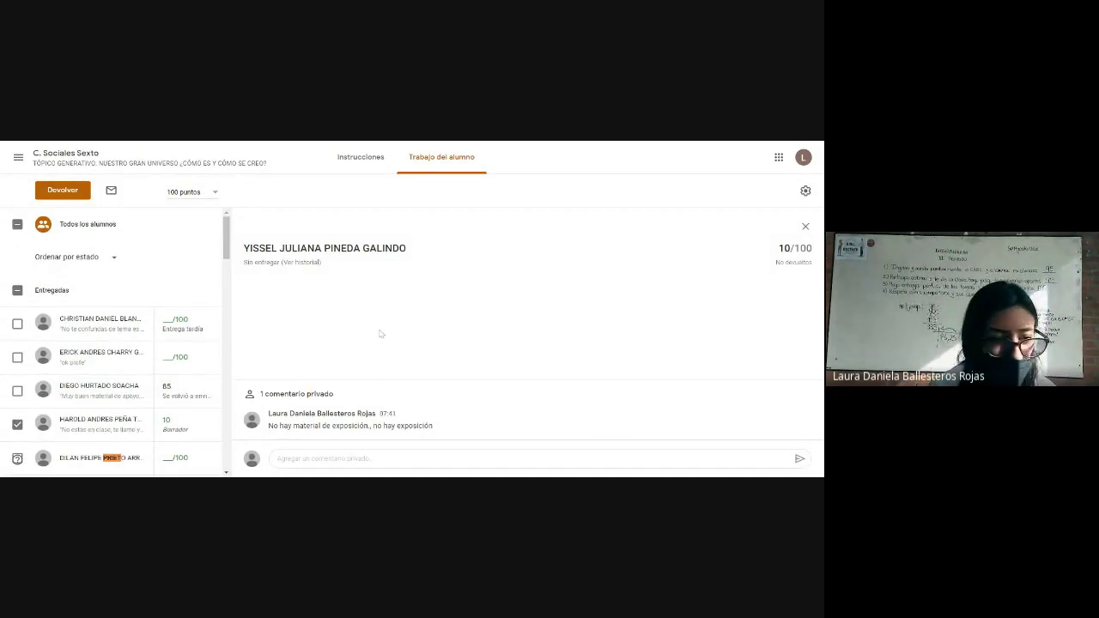
text(priet)
key(ctrl+Return)
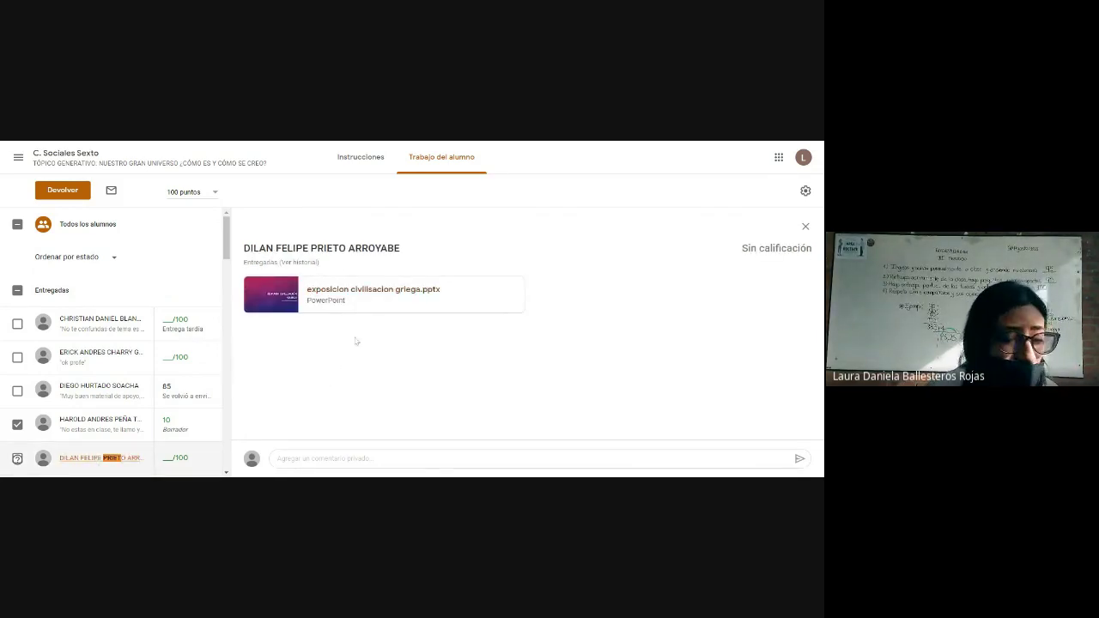
Step: Post the private comment "Dice que va a subir video" on the open PowerPoint submission
click(295, 462)
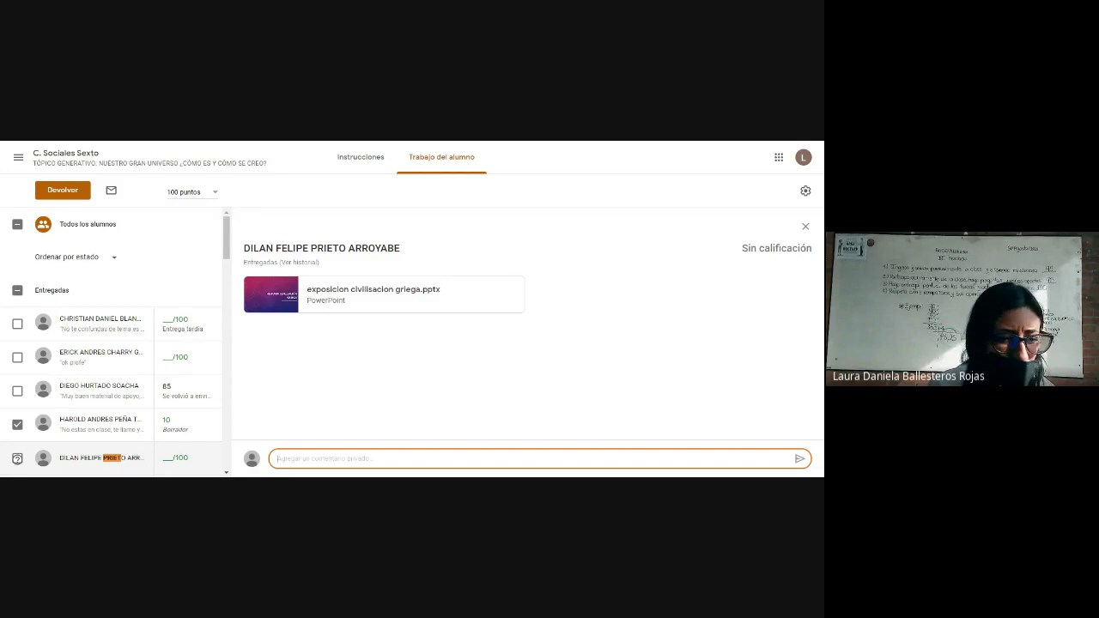
text(ha)
key(BackSpace)
key(BackSpace)
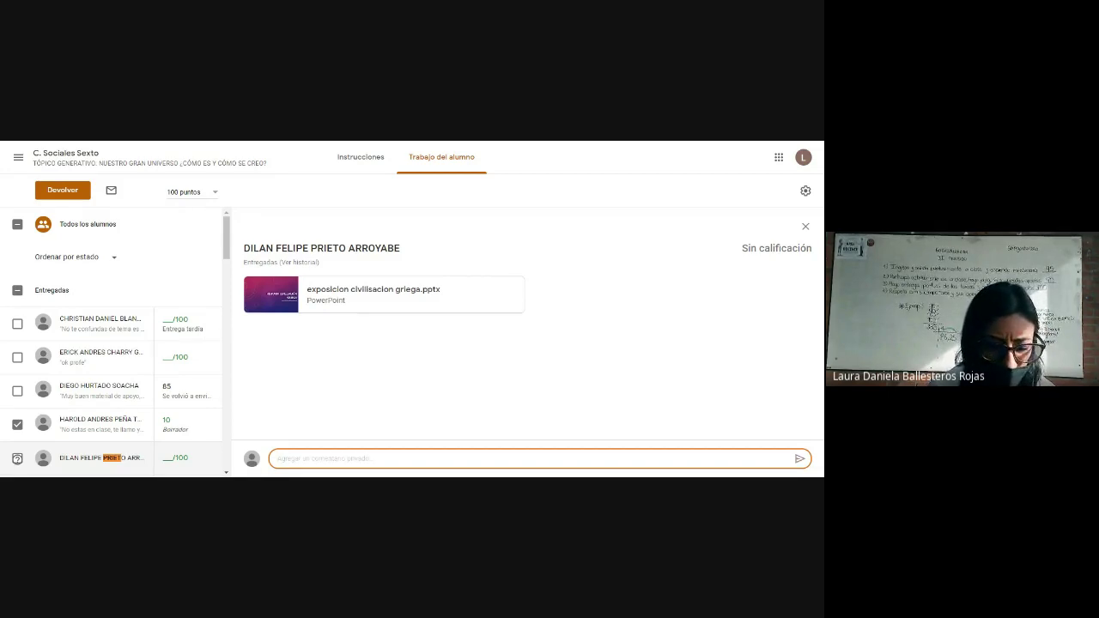
text(Dice qu b)
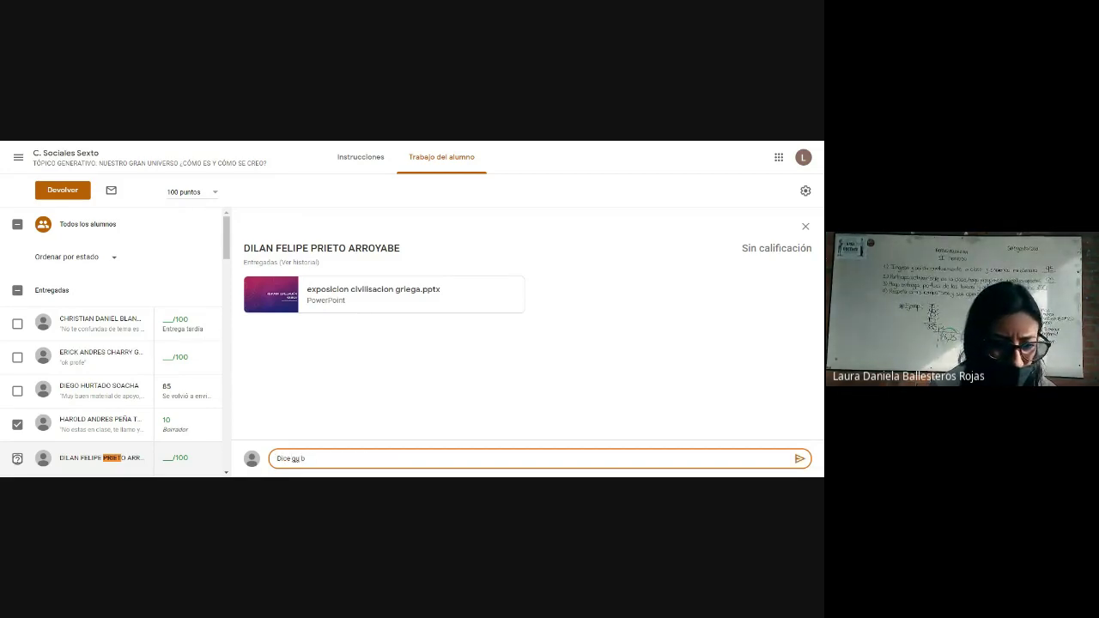
key(BackSpace)
key(BackSpace)
text(e va a subir)
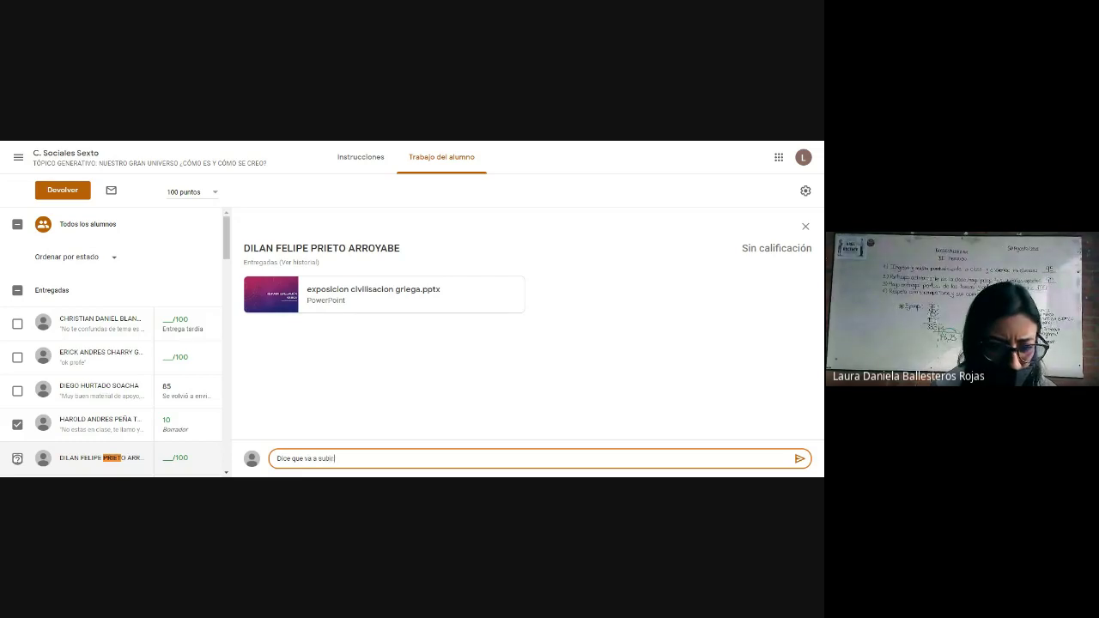
text( v)
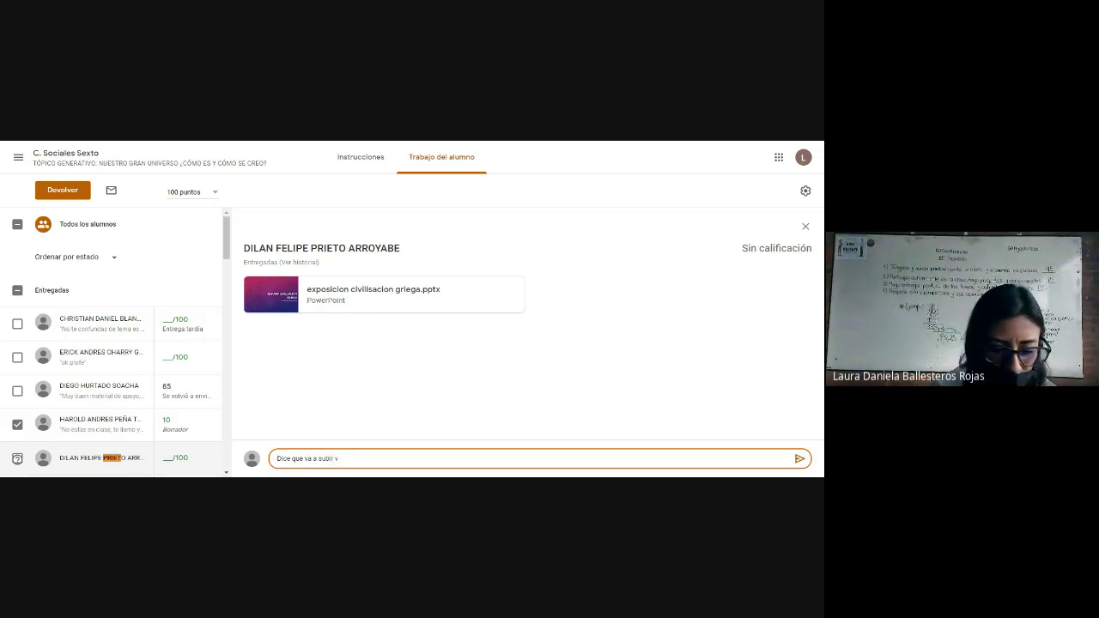
text(ideo)
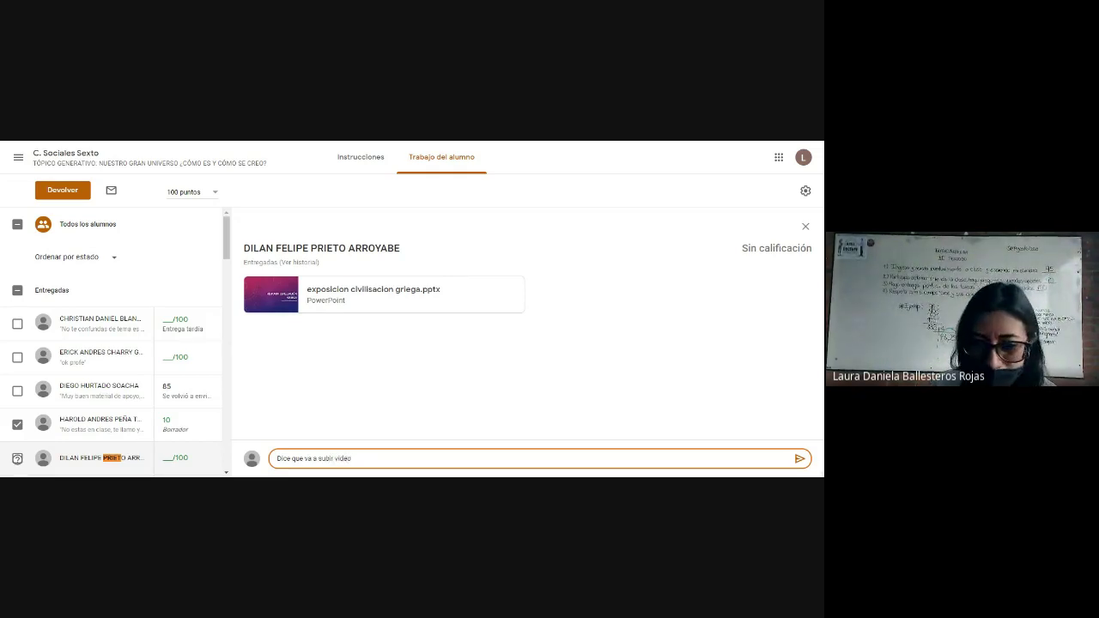
click(799, 458)
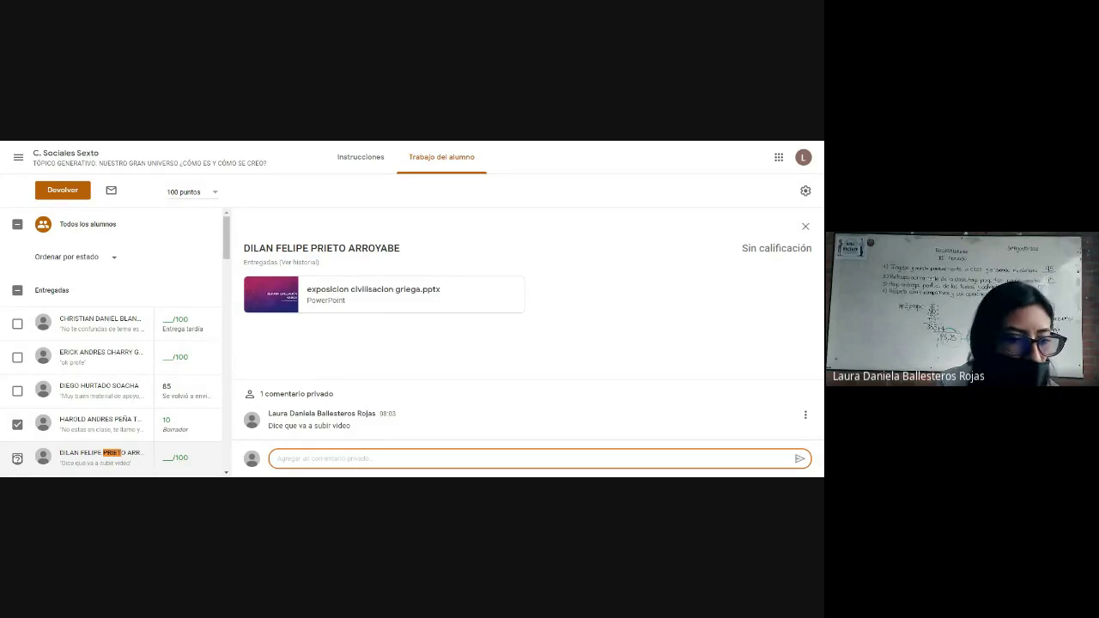
Step: Find and open the late submission containing GRECIA ANTIGUA.pdf and video.mp4 in the student list
scroll(170, 309, down, 3)
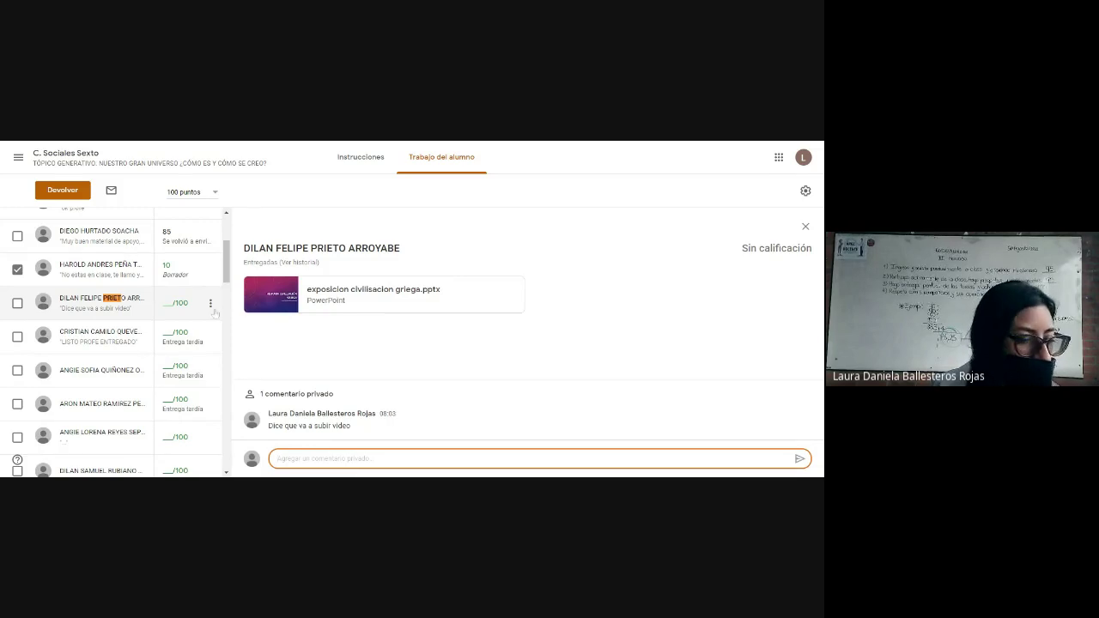
click(270, 339)
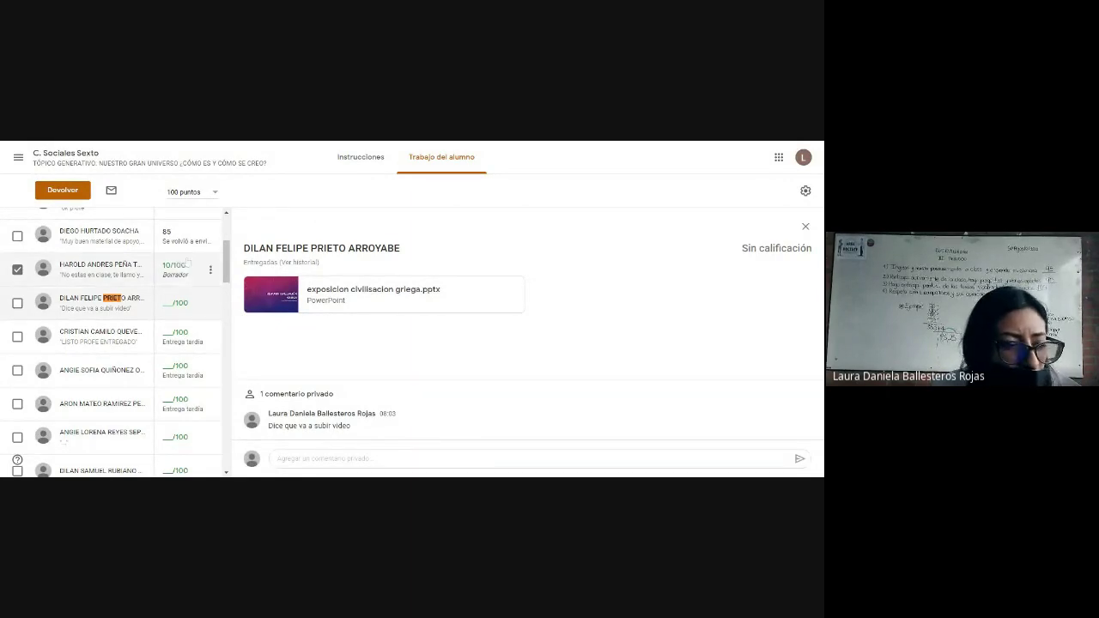
scroll(112, 291, up, 3)
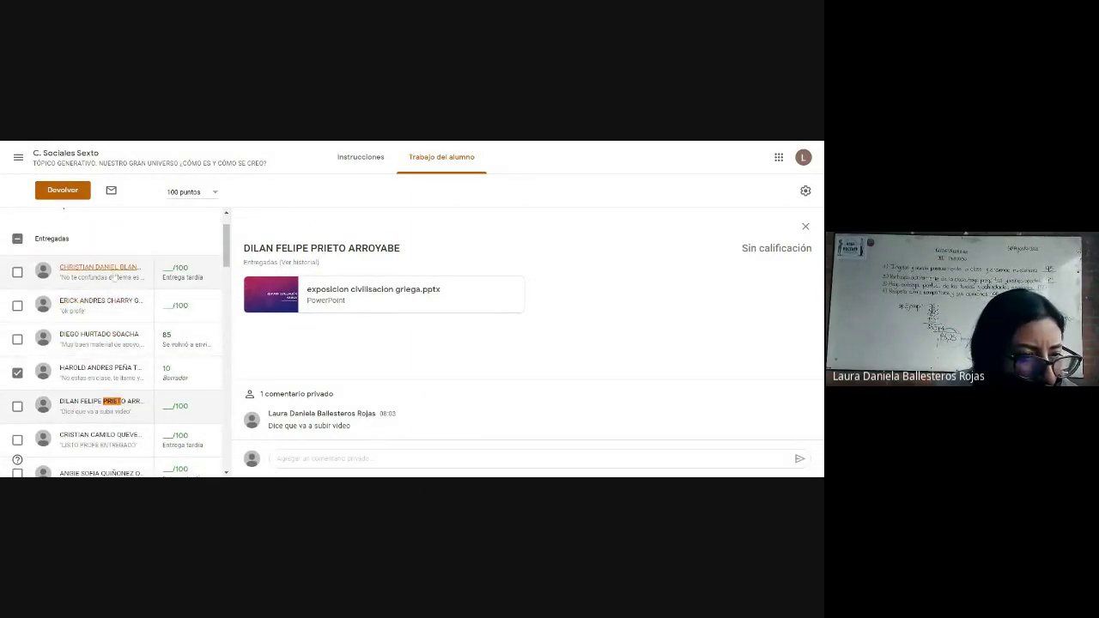
scroll(179, 373, down, 3)
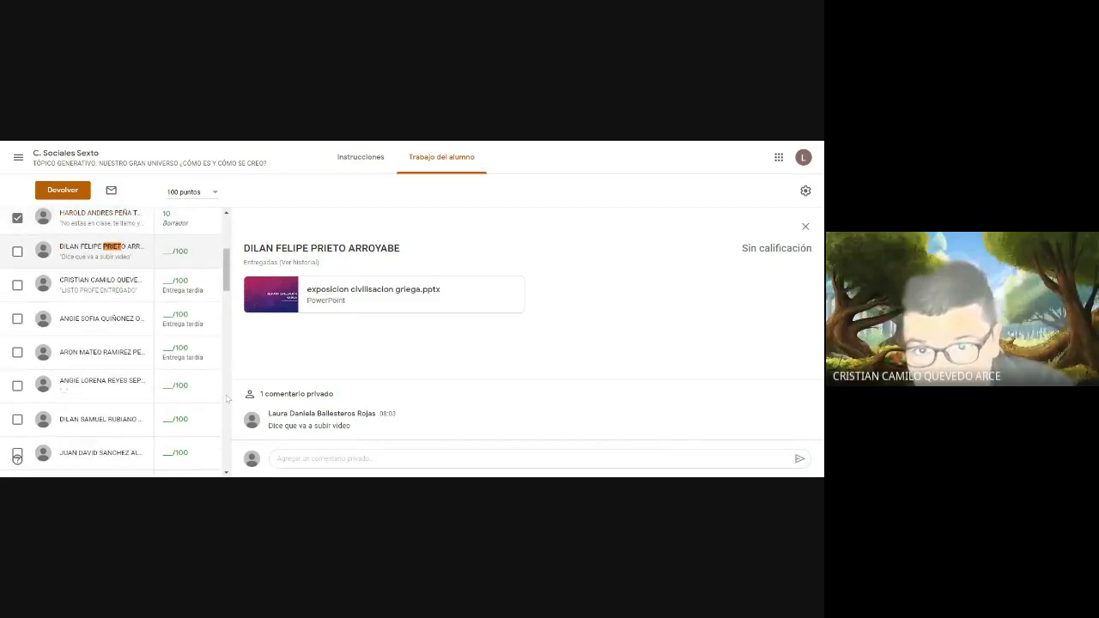
click(125, 292)
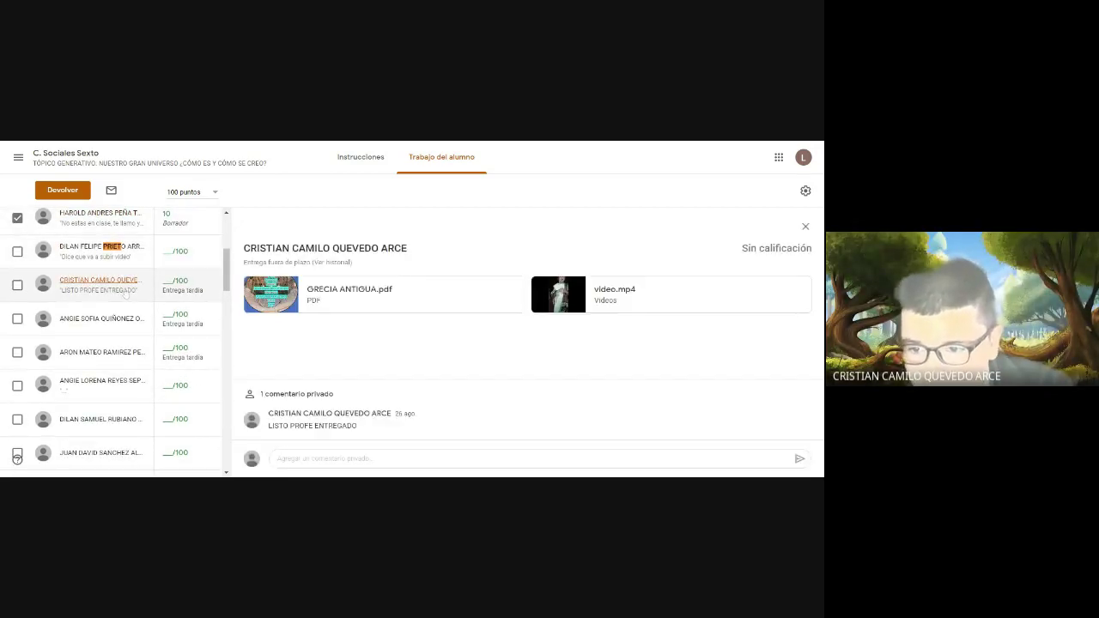
Step: Post the private comment "Subió video, pendiente por revisar" on the open submission
click(322, 458)
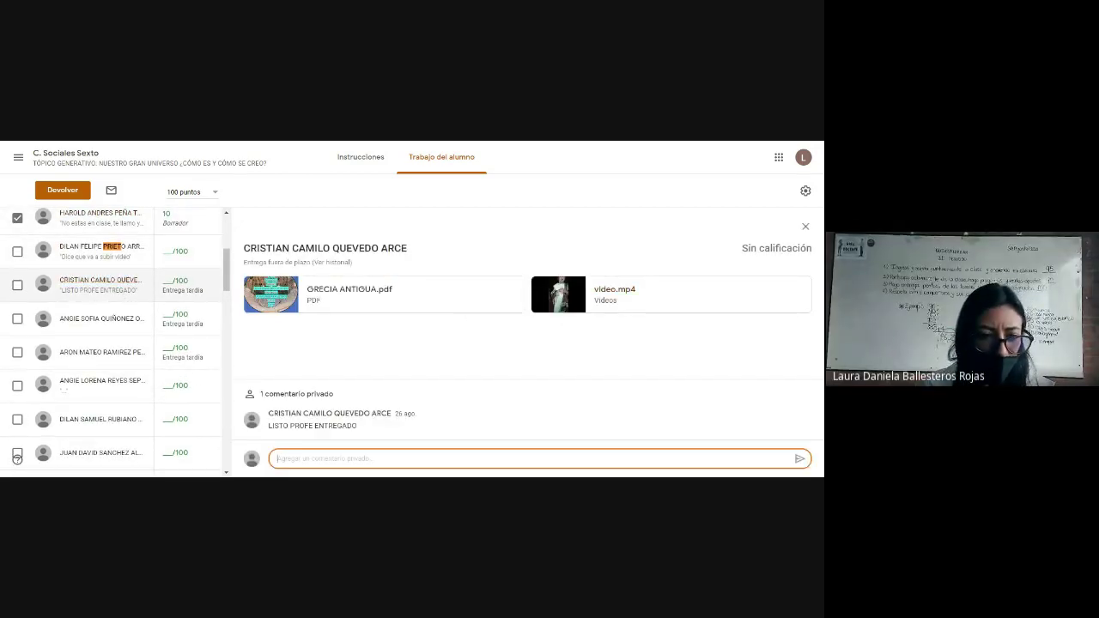
text(Subio vid)
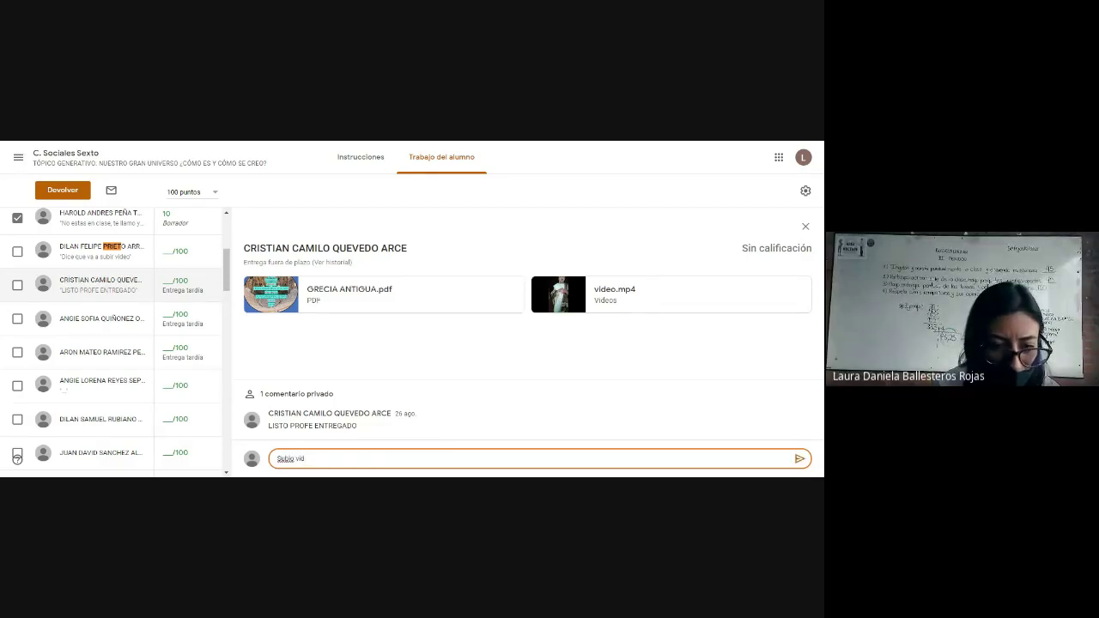
key(BackSpace)
key(BackSpace)
key(BackSpace)
key(BackSpace)
key(BackSpace)
text(ó video, )
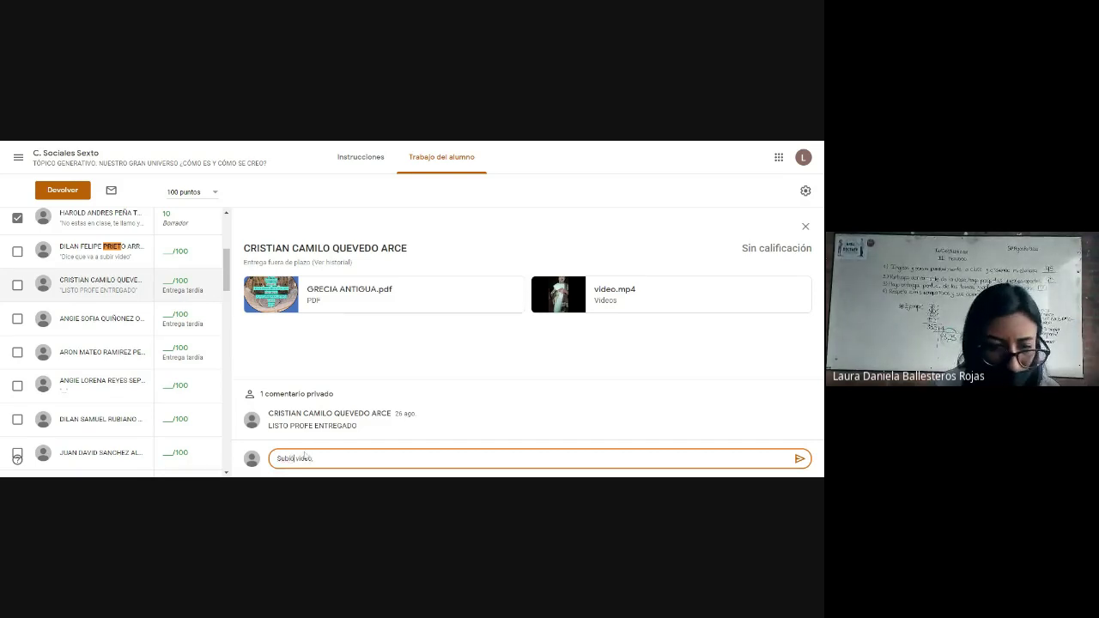
text(pendiente)
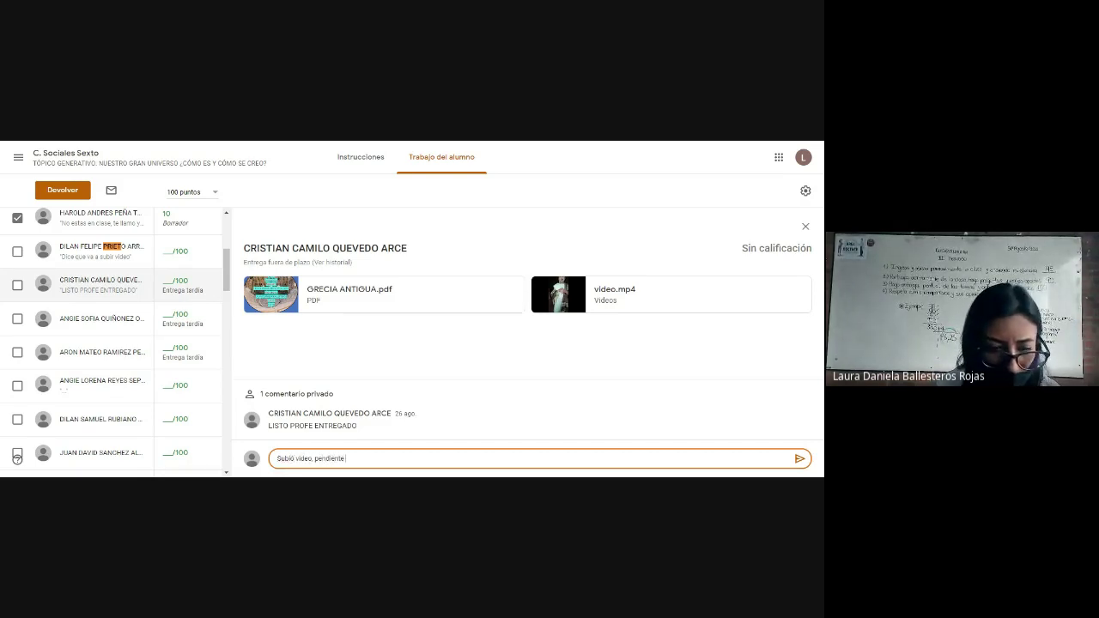
text( por revisar)
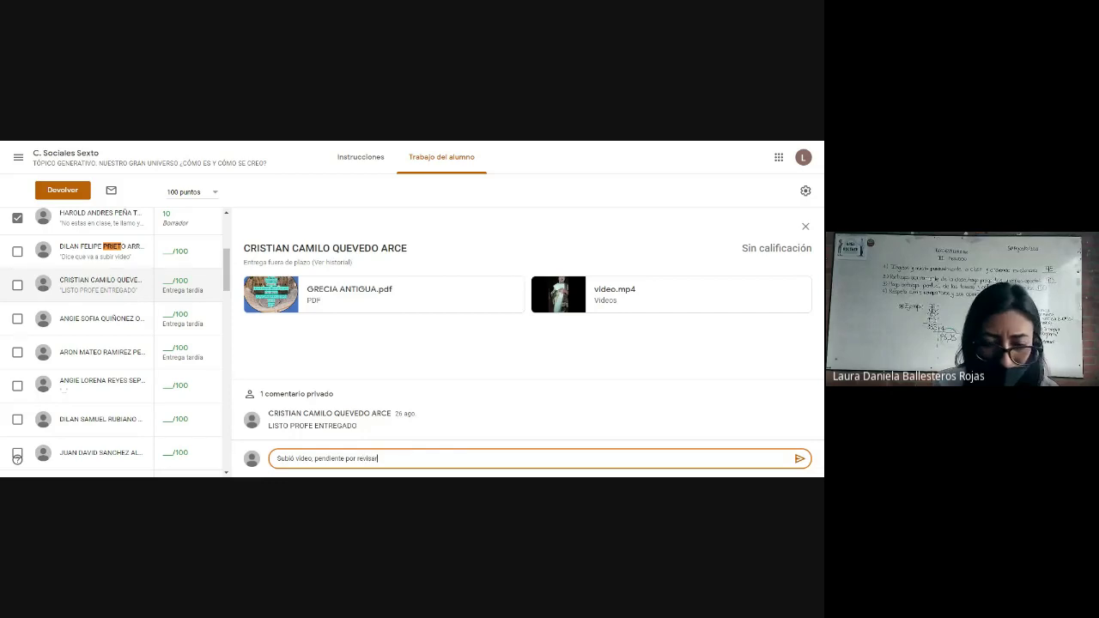
click(799, 458)
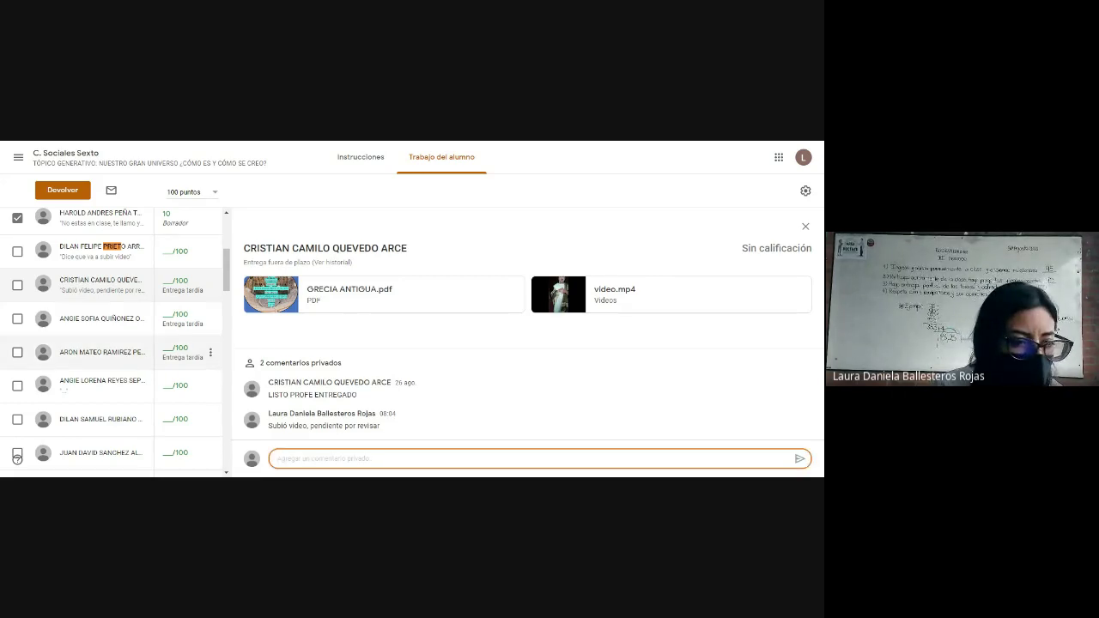
Step: Open the next student's late video submission and post the private comment "Vidoe subido, pendiente por revisar"
click(108, 322)
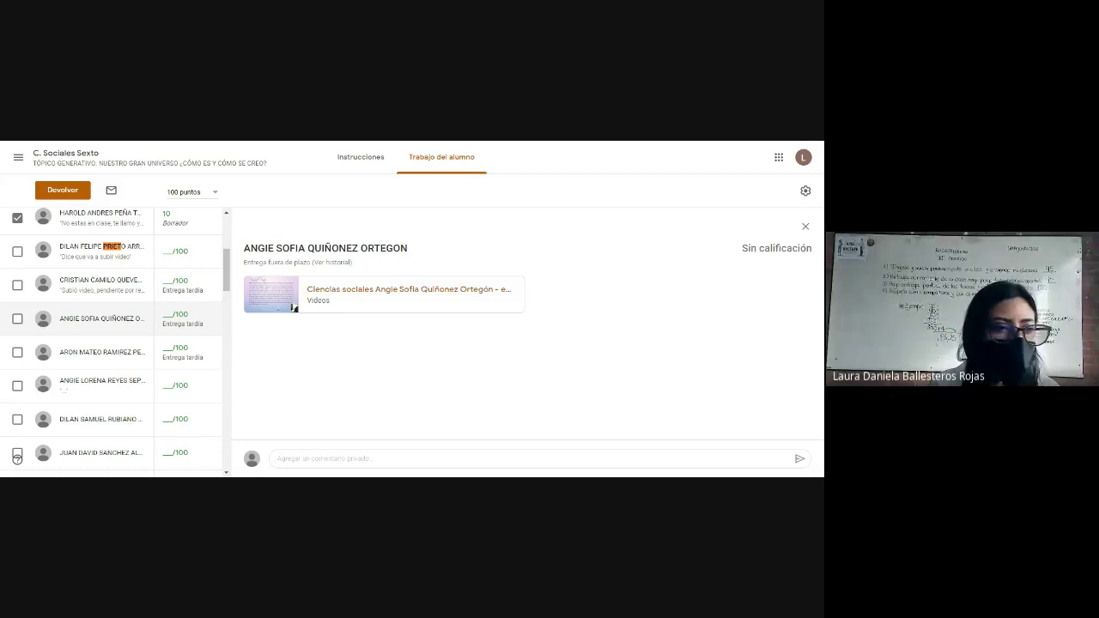
click(371, 457)
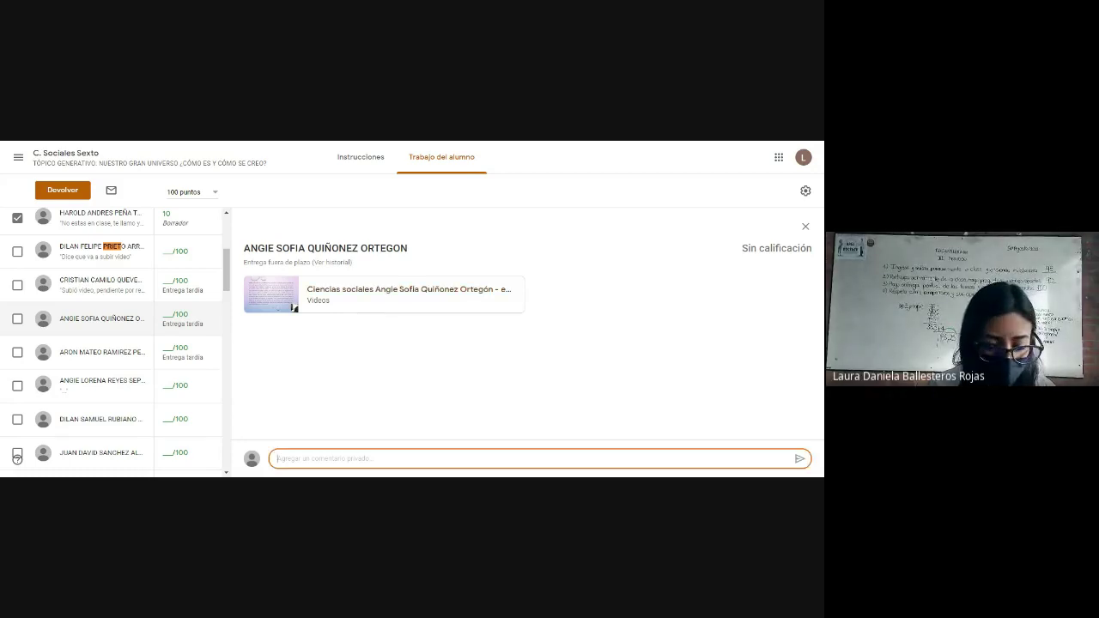
text(Vidoe subi)
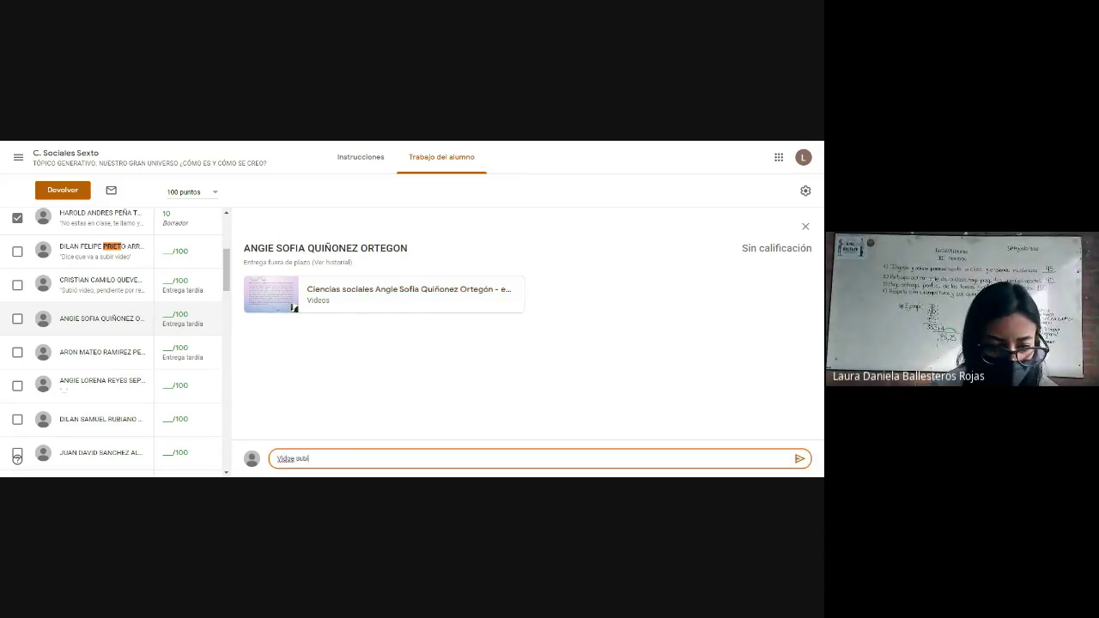
text(do, pendiente)
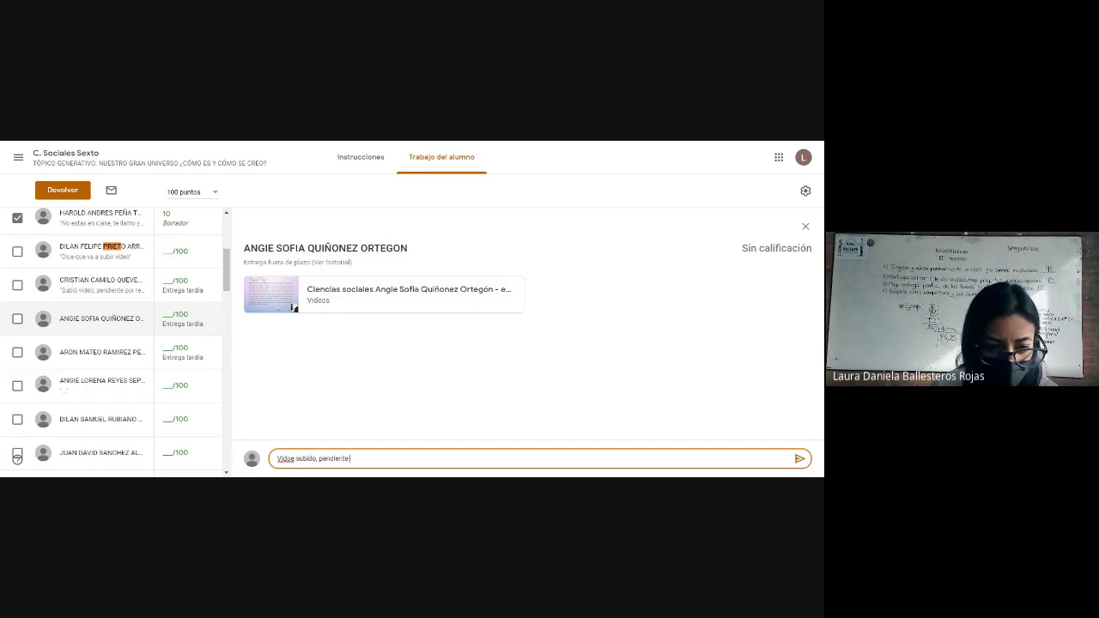
text( por eevisar)
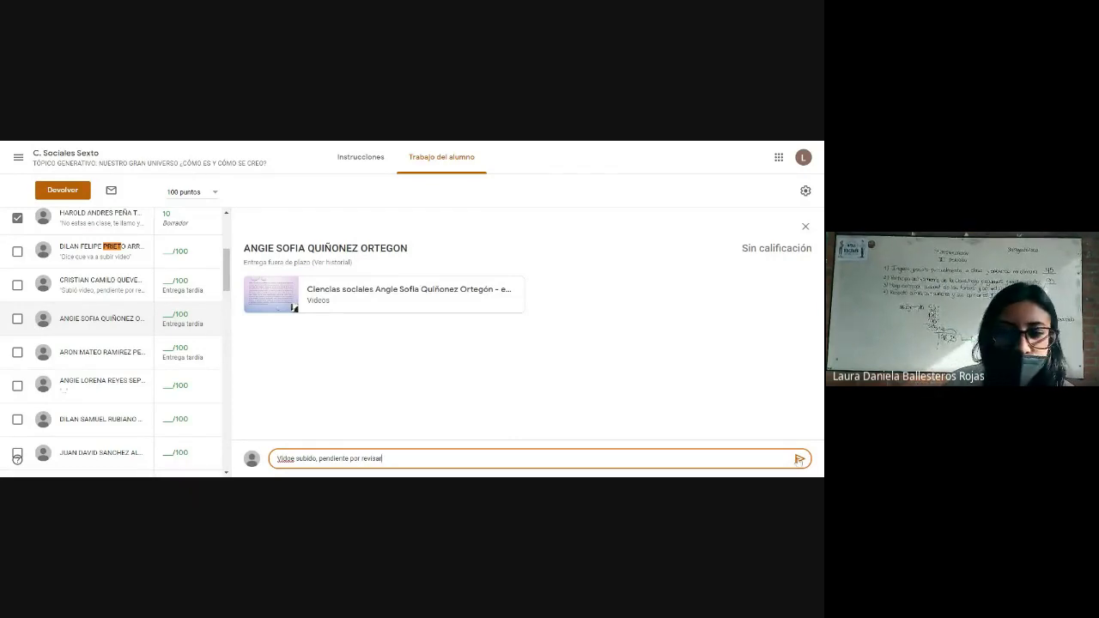
click(799, 458)
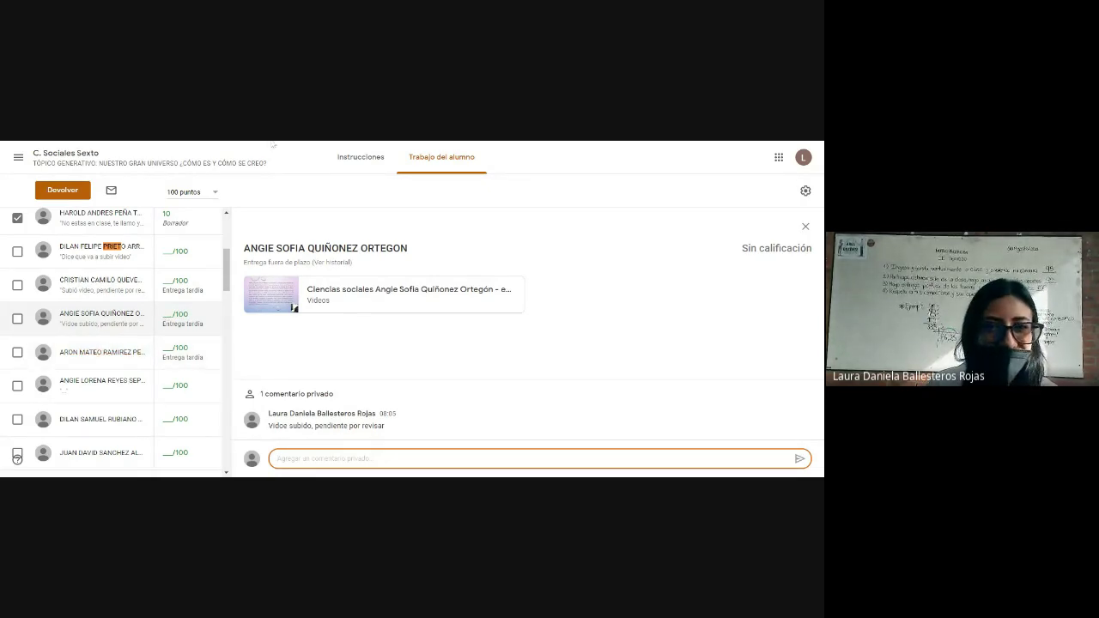
click(273, 146)
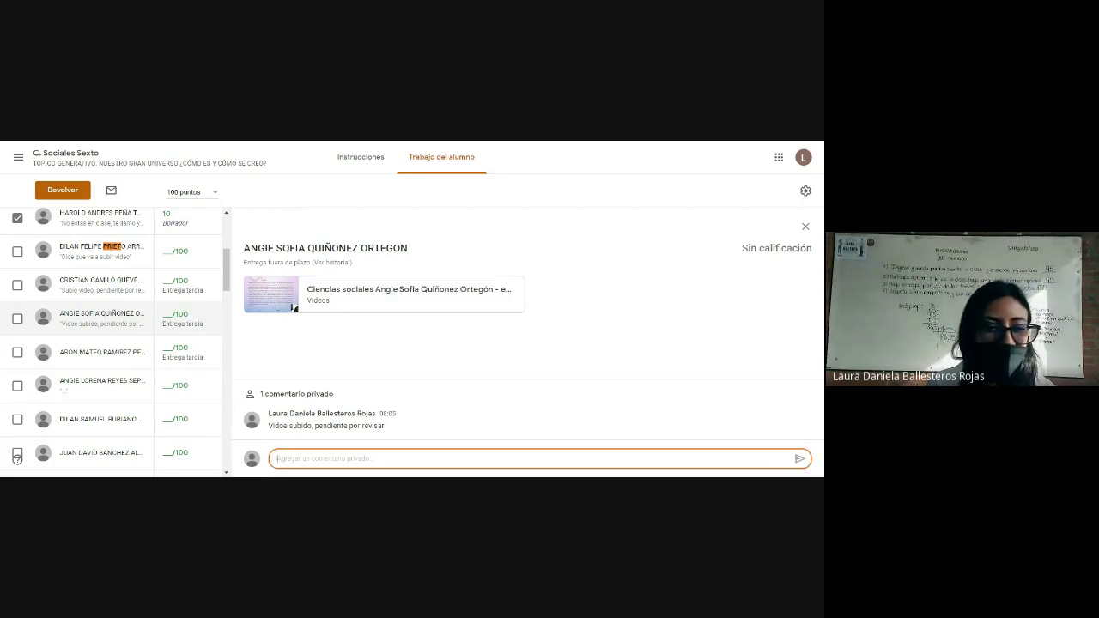
Step: Open the next student's late submission with a single image and post the private comment "Pendiente por exponer, va a ir por las cartelera"
click(101, 352)
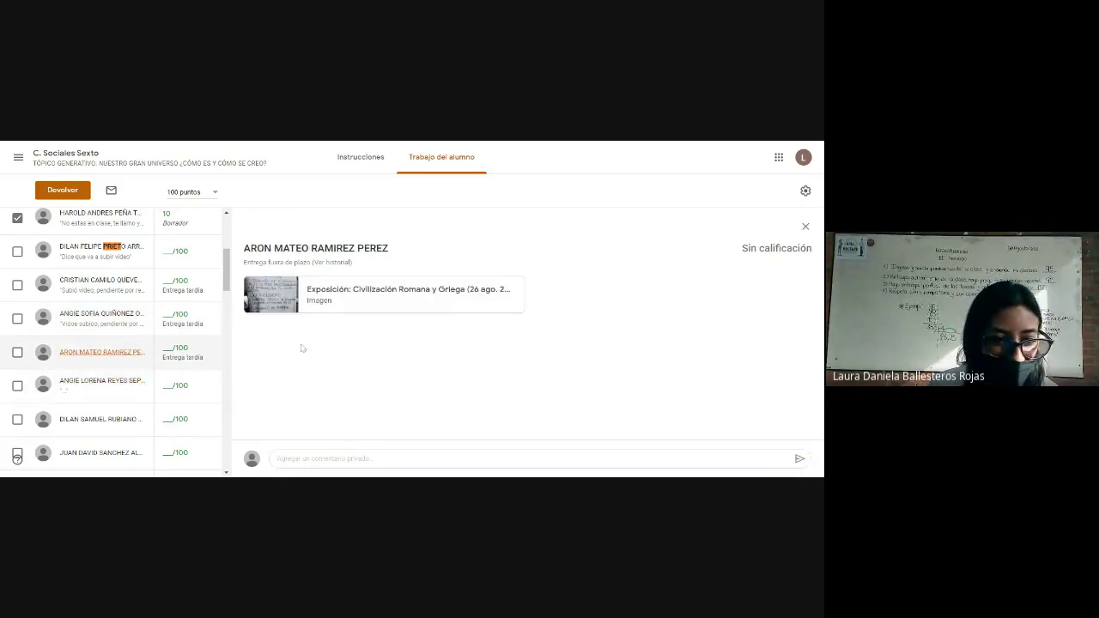
click(277, 459)
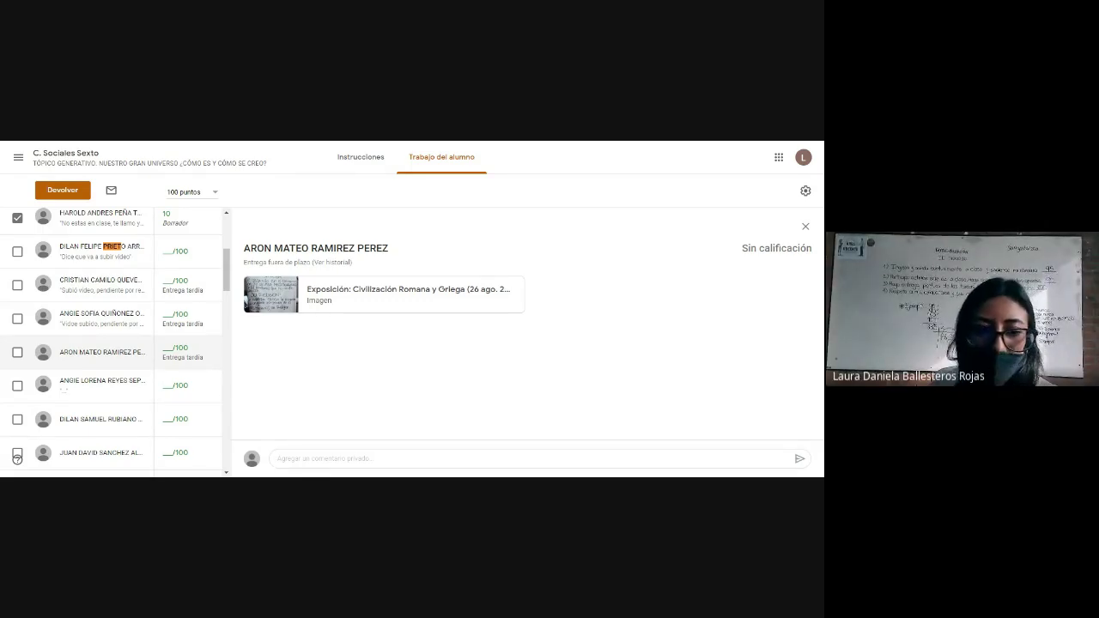
click(516, 459)
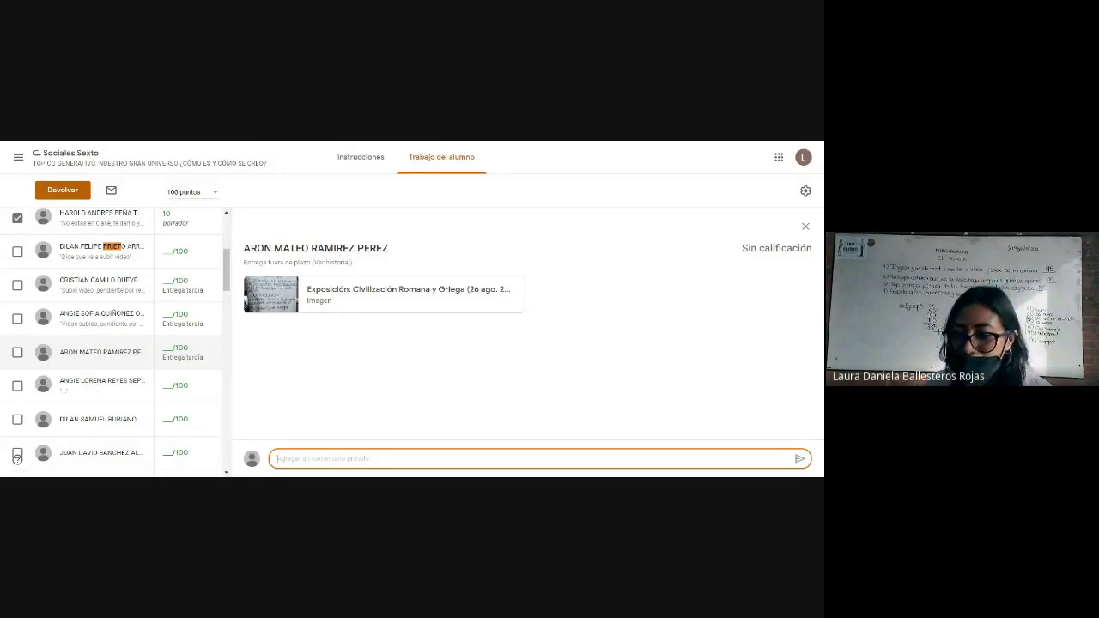
text(Pe)
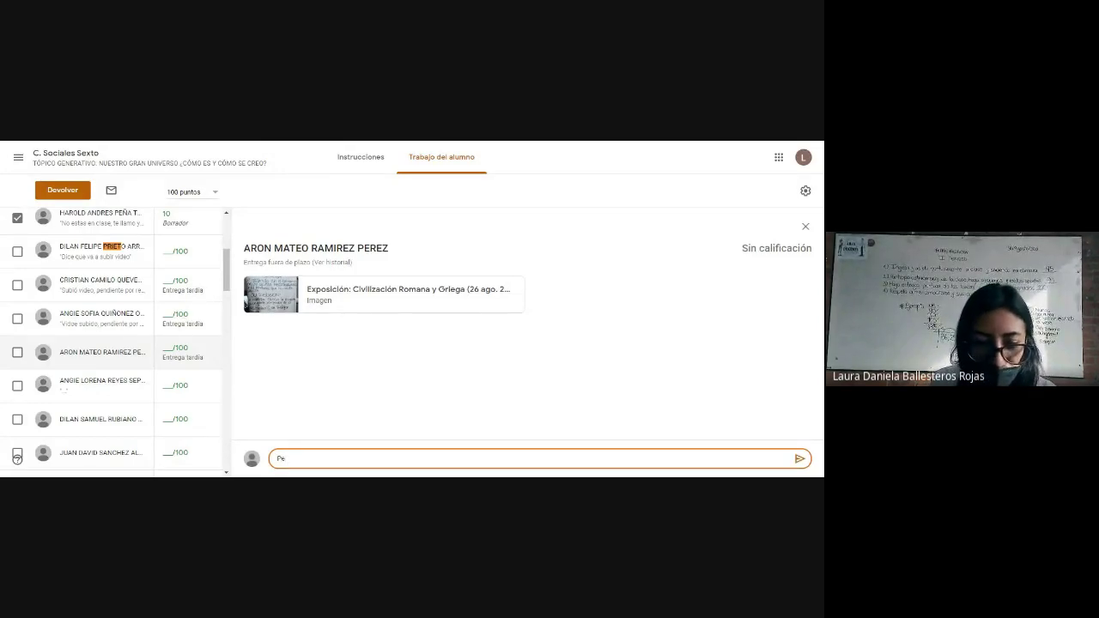
text(ndiente por e)
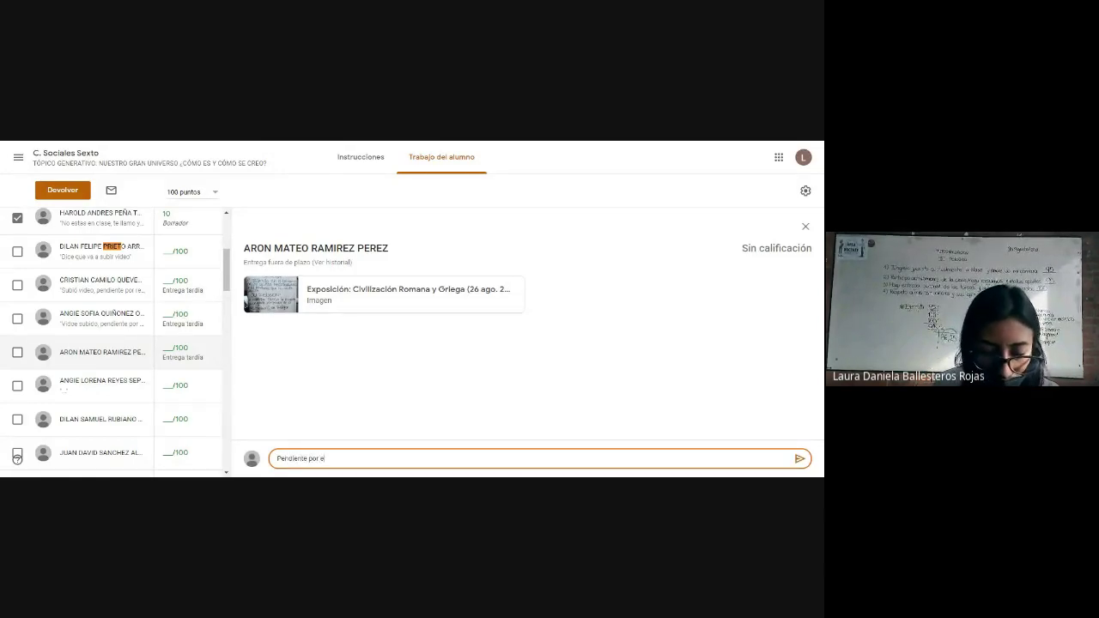
text(poner, va a ir)
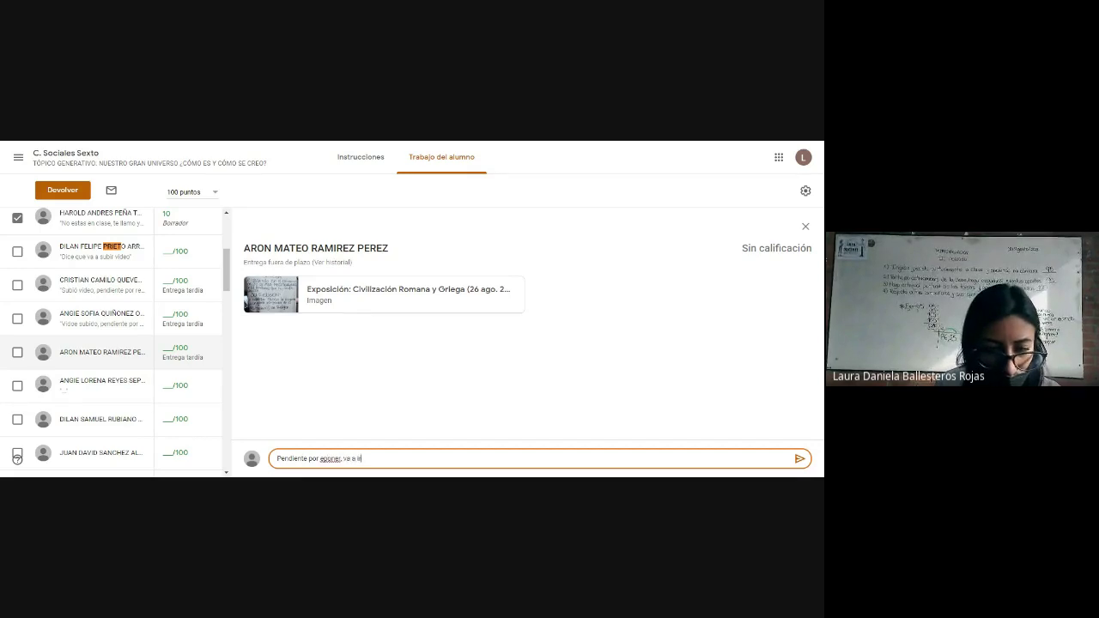
text( por las ca)
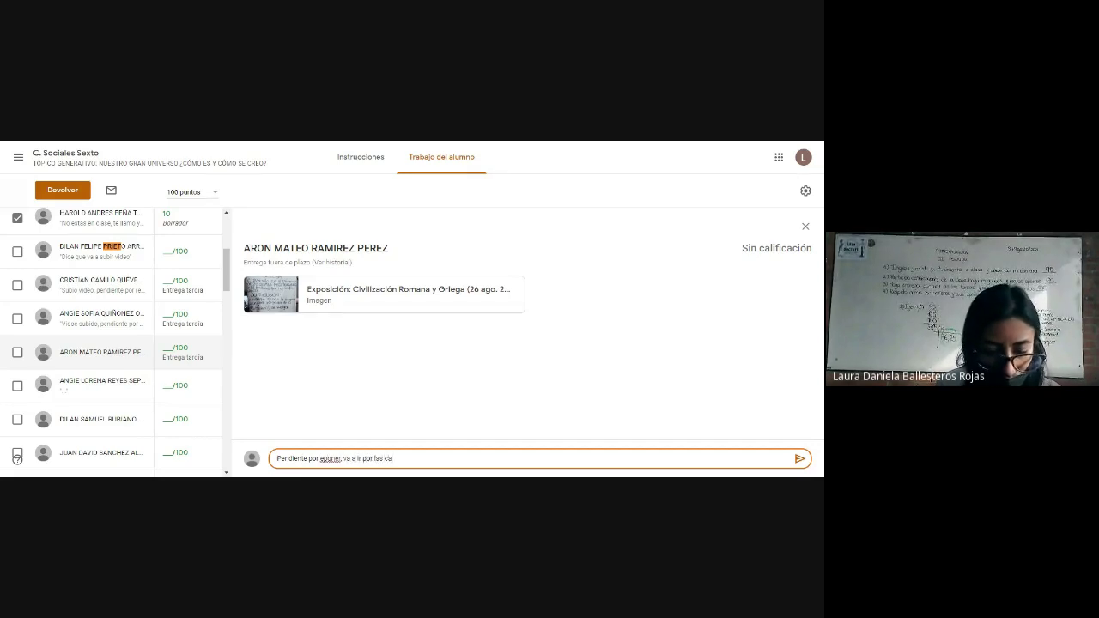
text(rtelera)
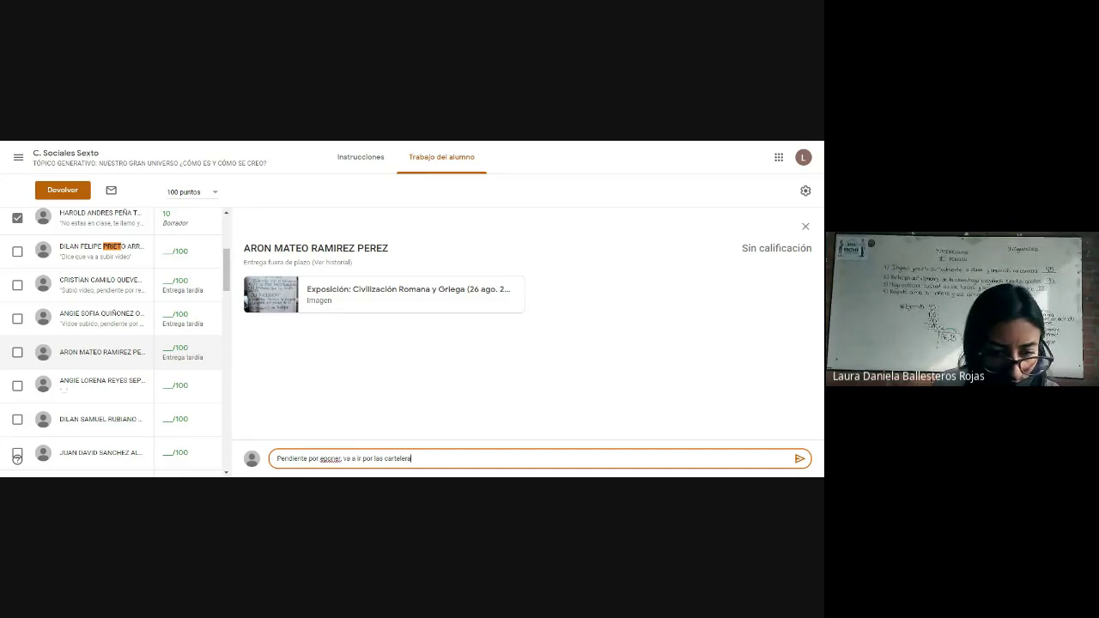
click(325, 459)
text(x)
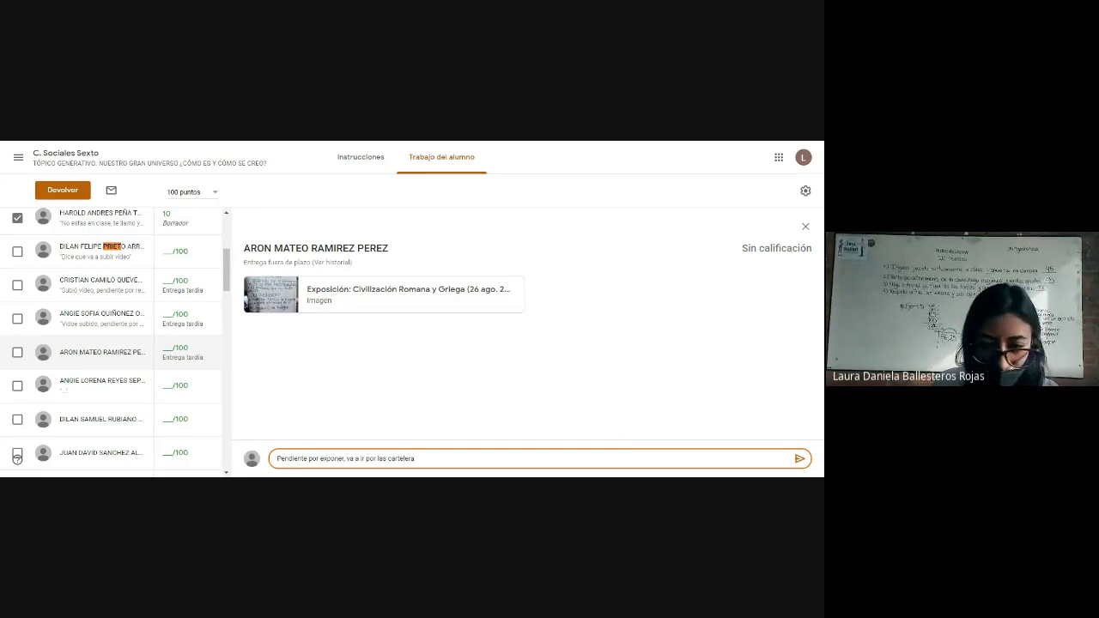
click(799, 461)
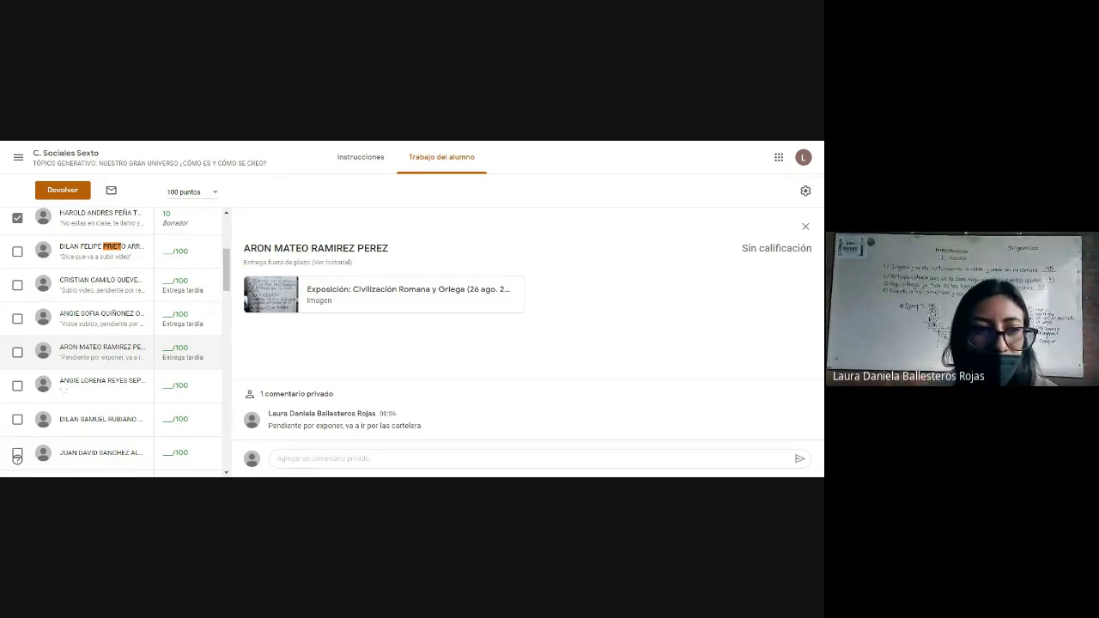
Step: Search the page for the student by first name and open the submission with the exposition photo and the kisspng-social-class image
click(101, 314)
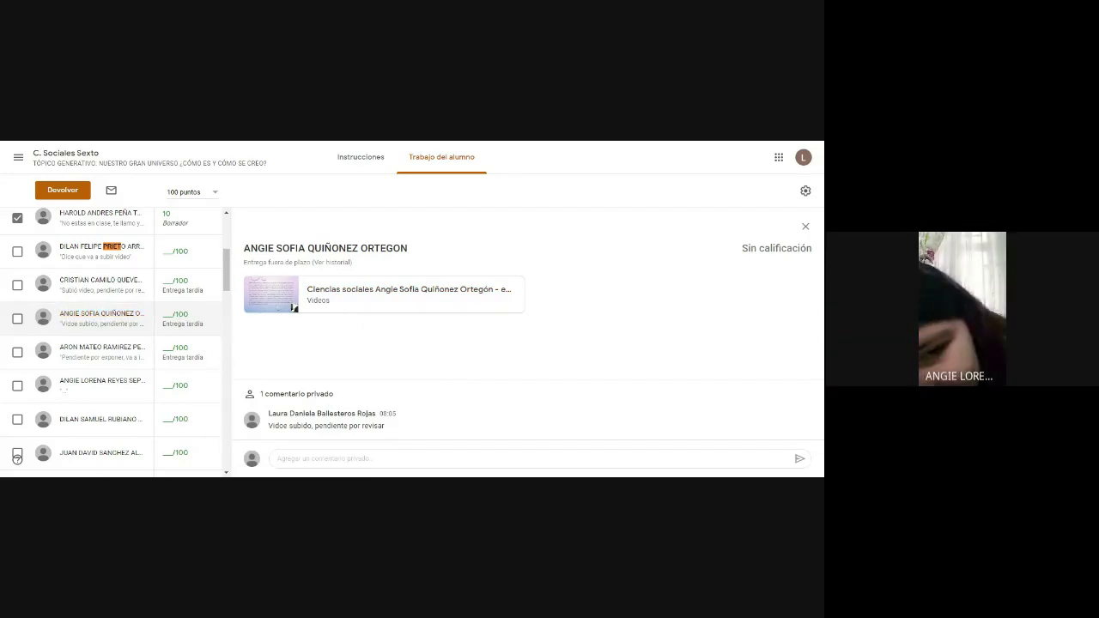
text(angie)
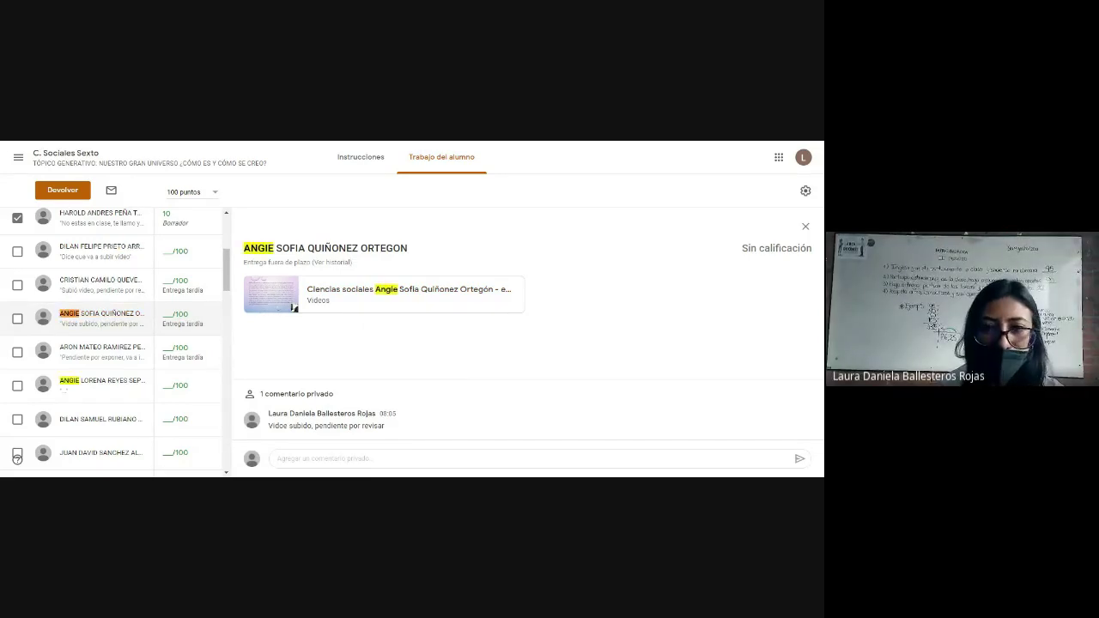
key(ctrl+Return)
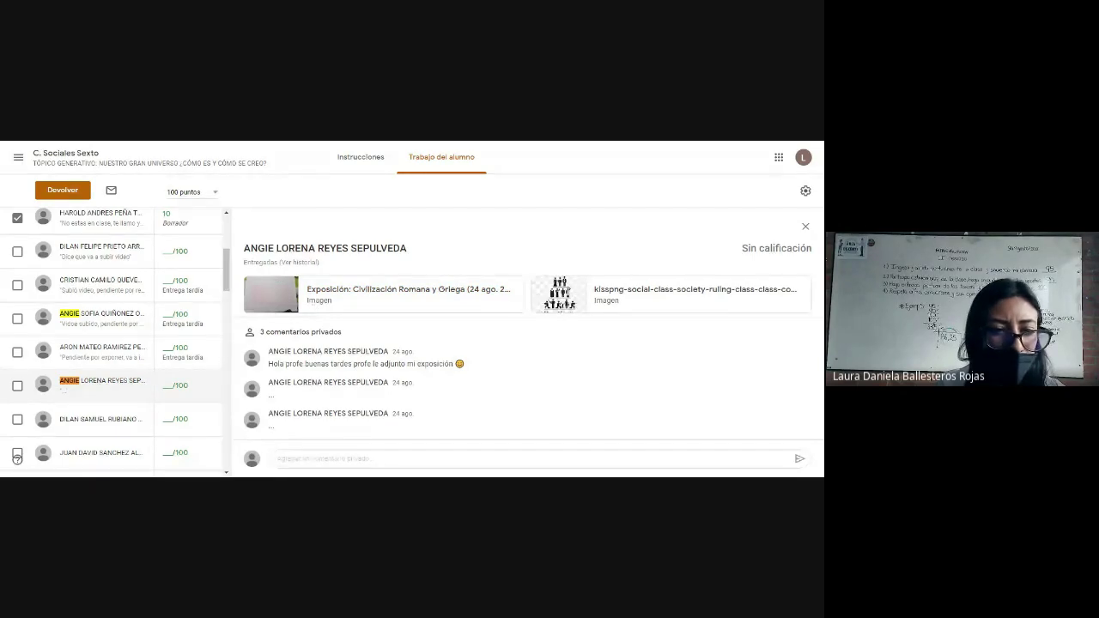
Step: View the exposition photo enlarged, switch to the kisspng-social-class image and return to the exposition photo
click(510, 277)
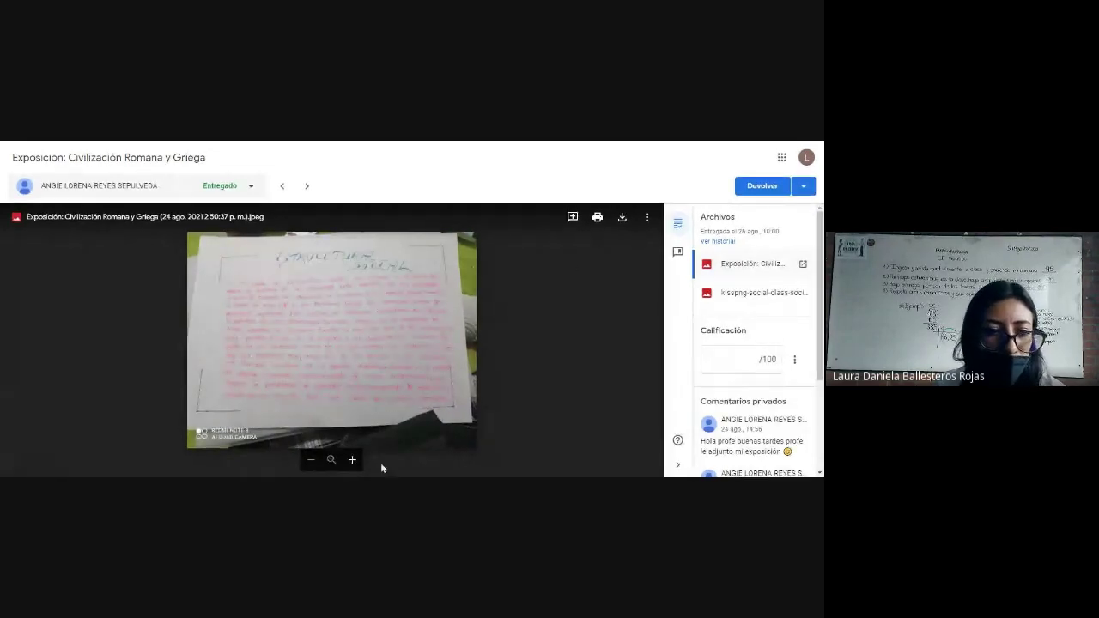
click(351, 461)
click(352, 462)
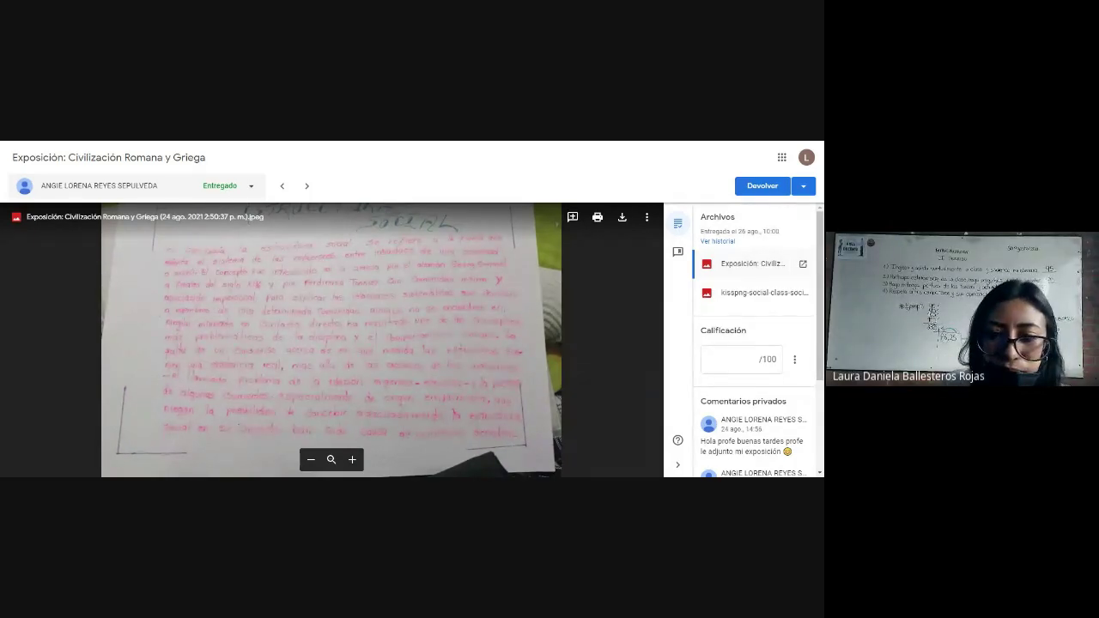
click(736, 295)
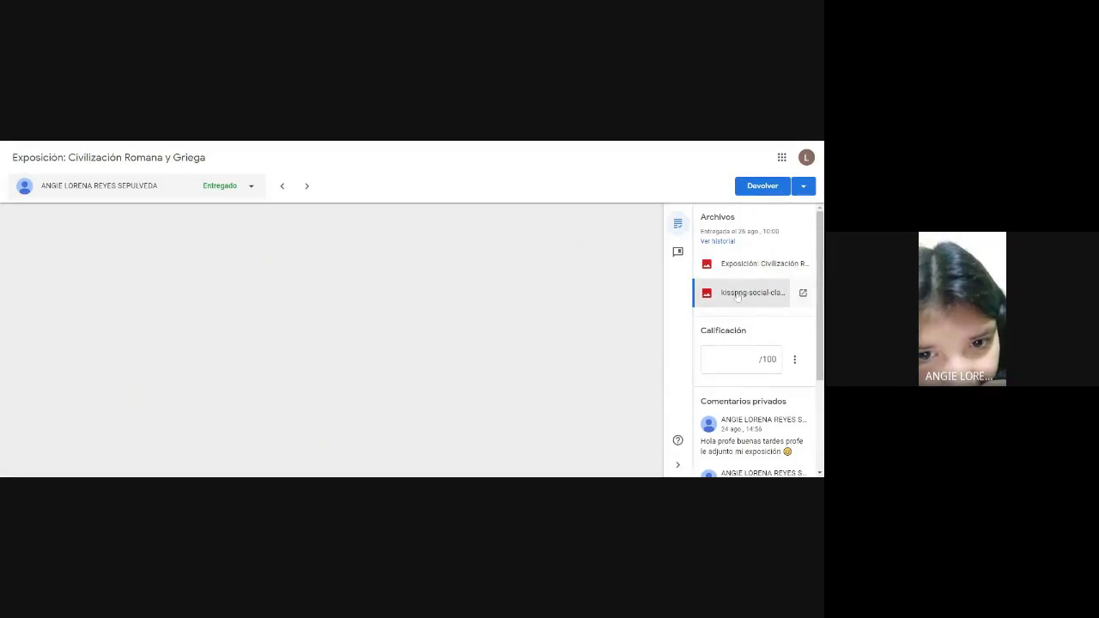
click(735, 271)
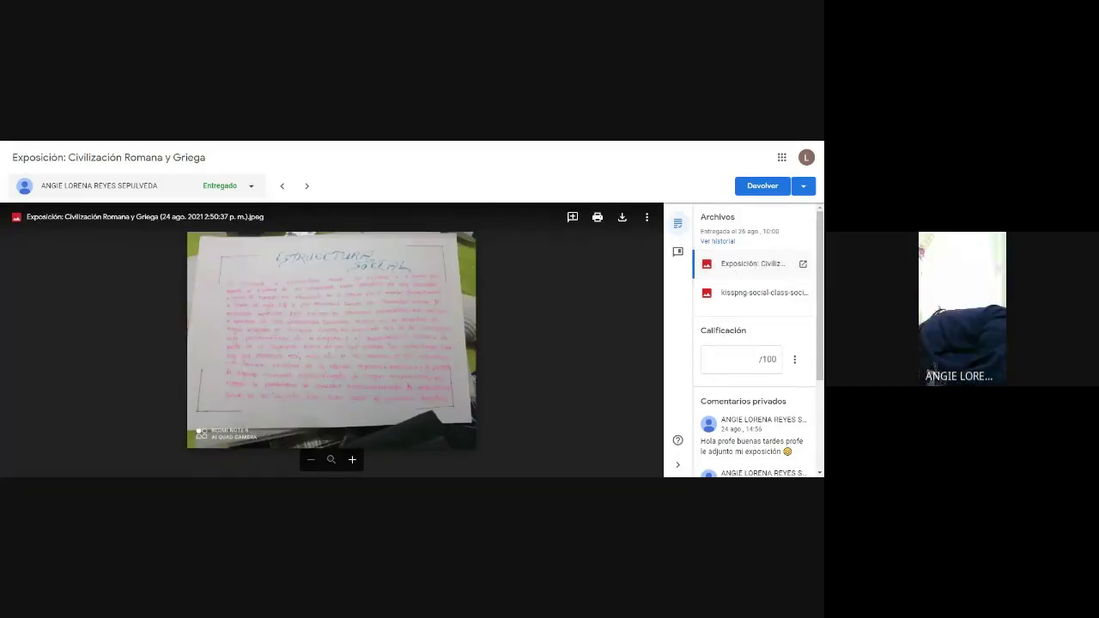
Step: Enlarge the exposition photo to read its handwritten text and switch to the kisspng-social-class image
click(352, 461)
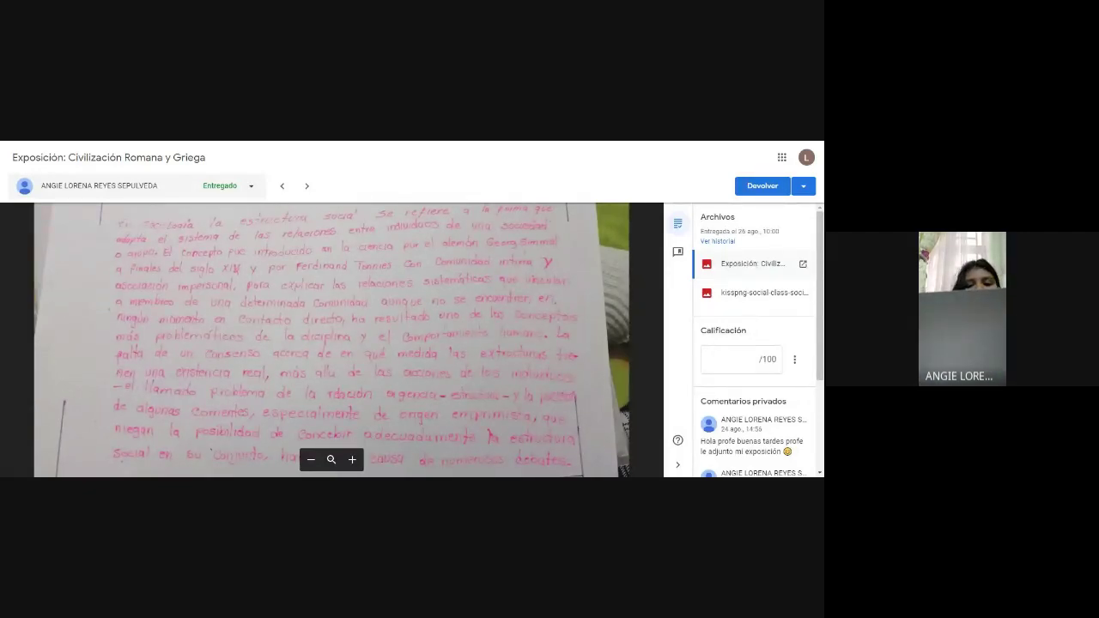
scroll(445, 400, up, 1)
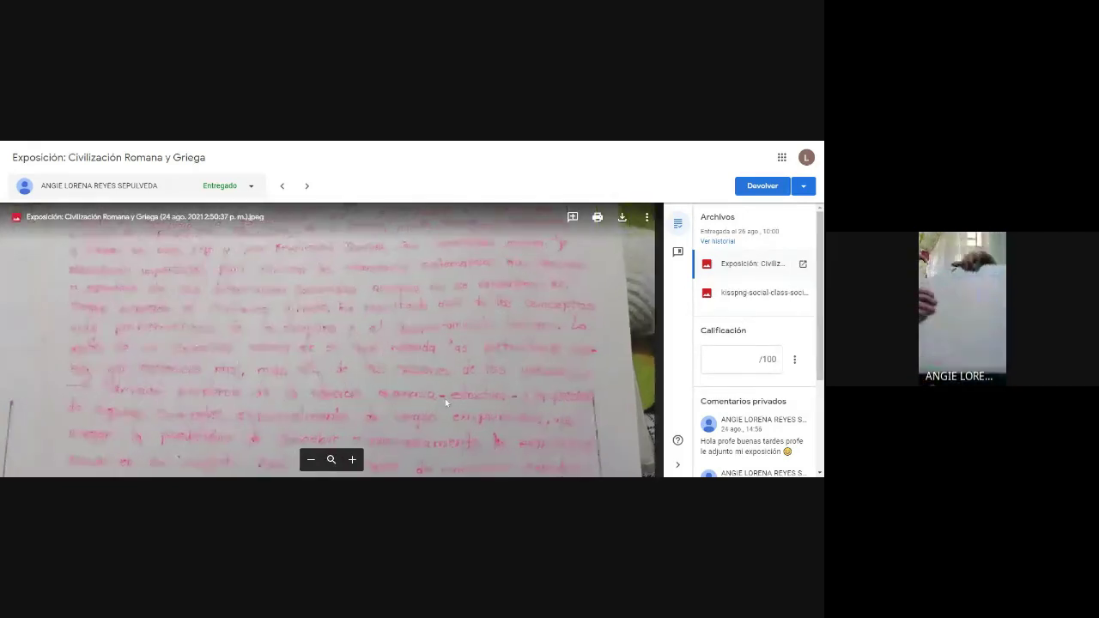
scroll(445, 398, down, 3)
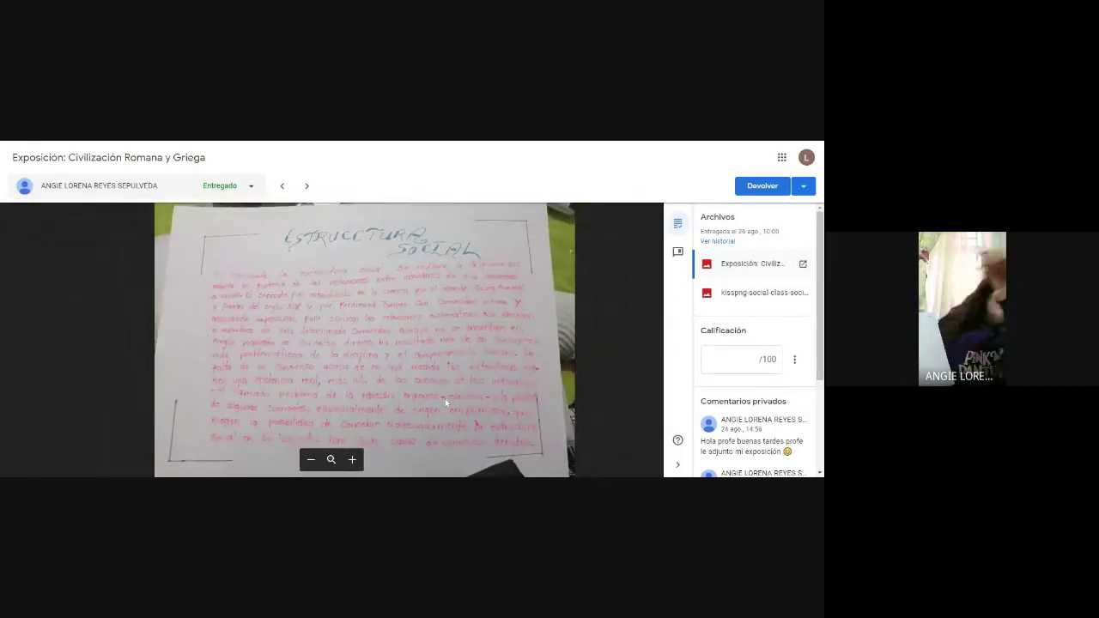
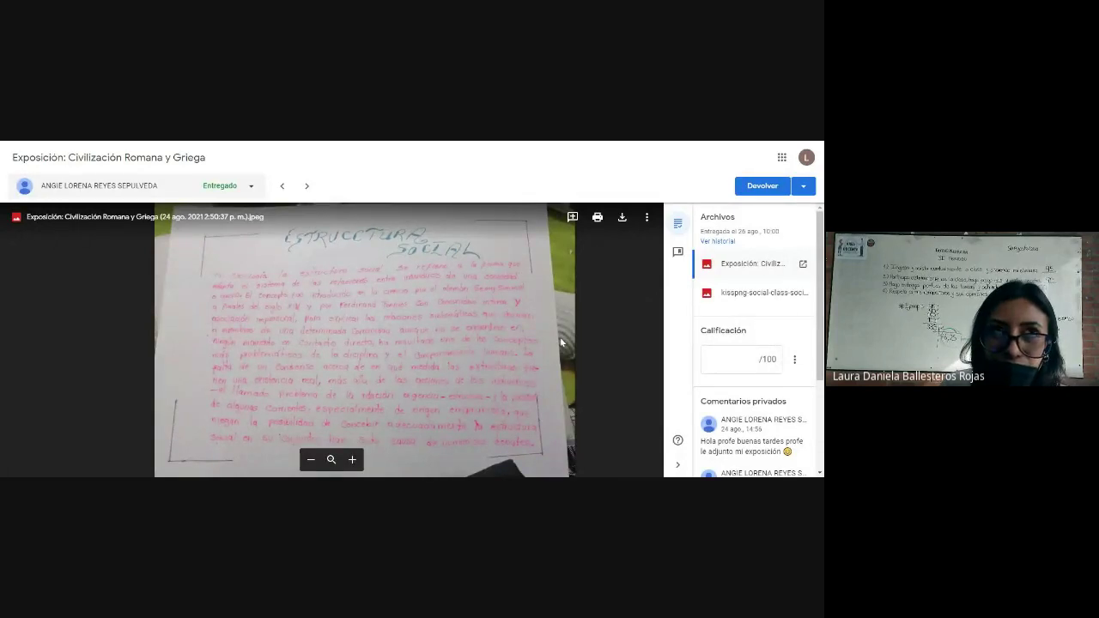
click(723, 296)
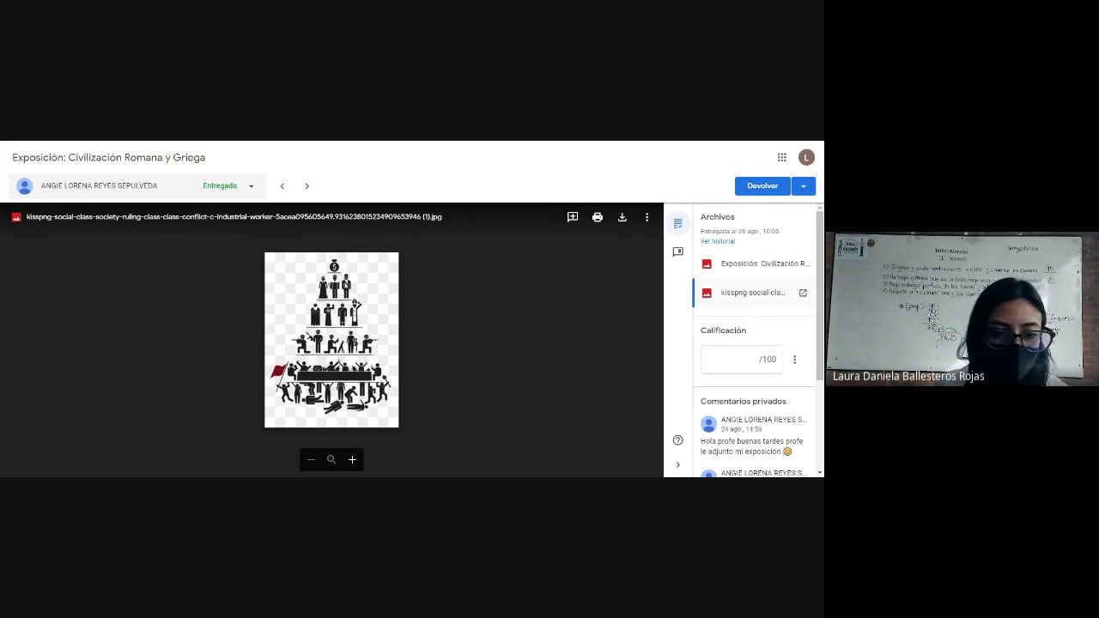
Step: Start a private comment on the submission with the words "Prepararste tu exposición"
scroll(756, 344, down, 3)
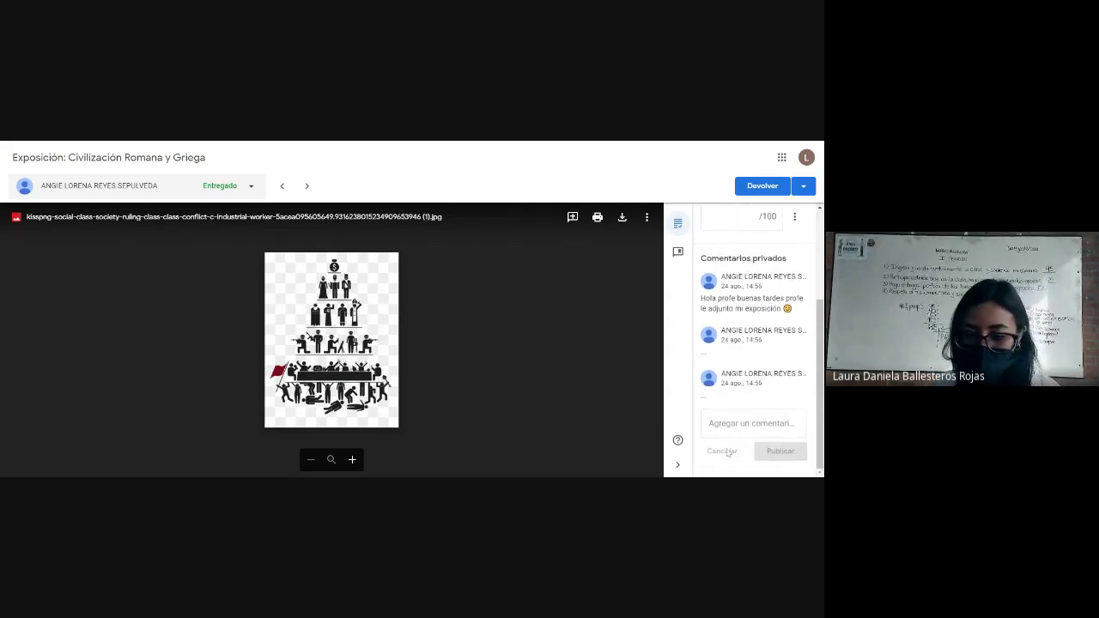
click(753, 424)
text(Prepr)
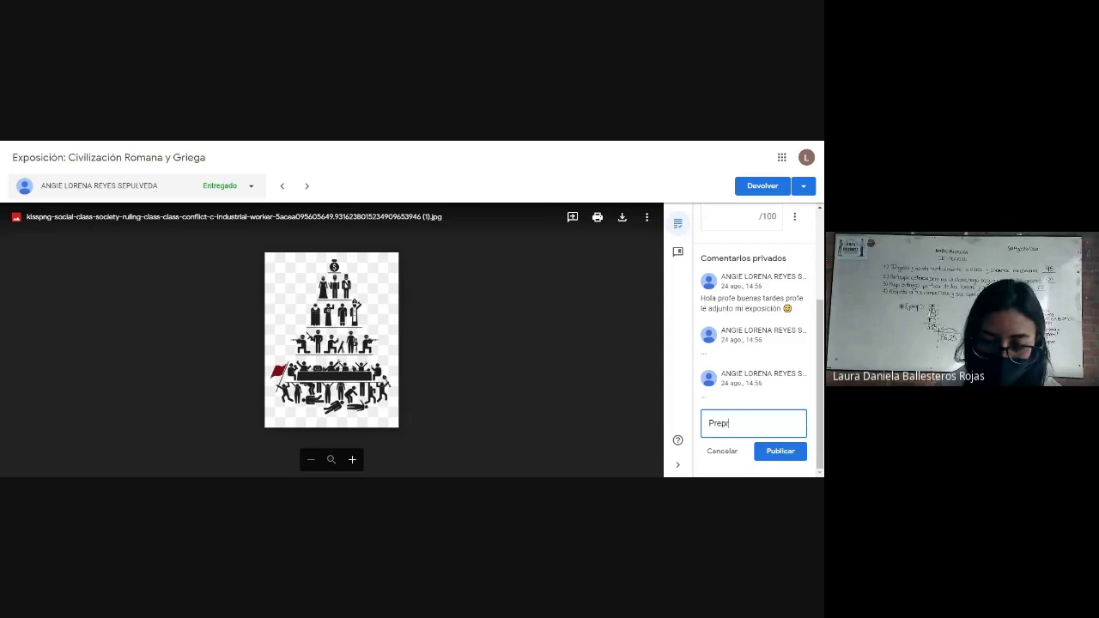
key(BackSpace)
text(ara)
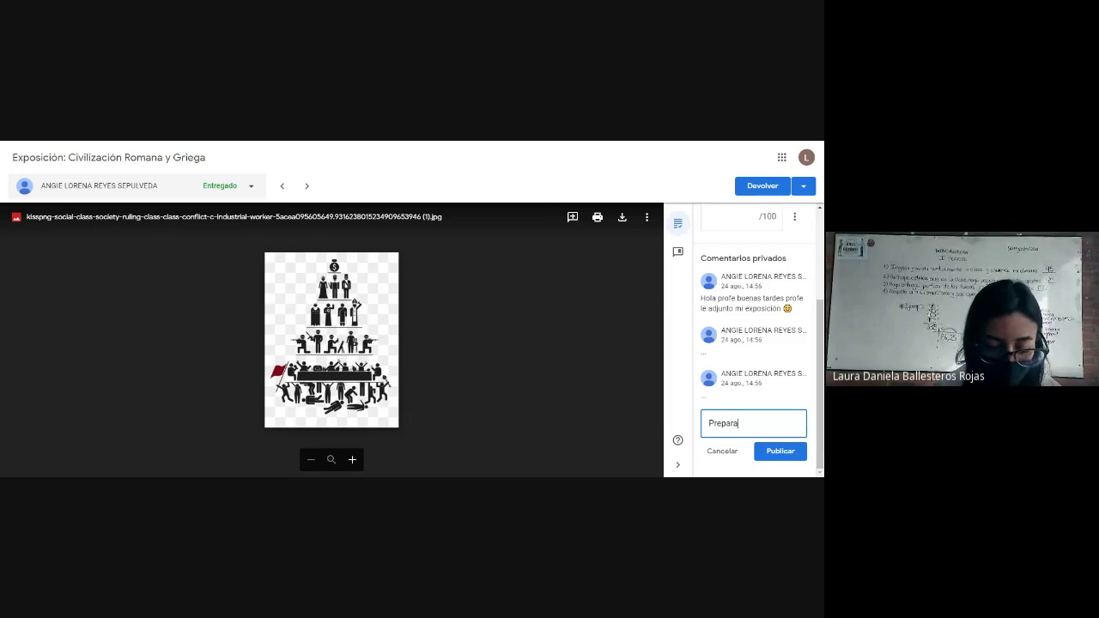
text(rste tu exposici)
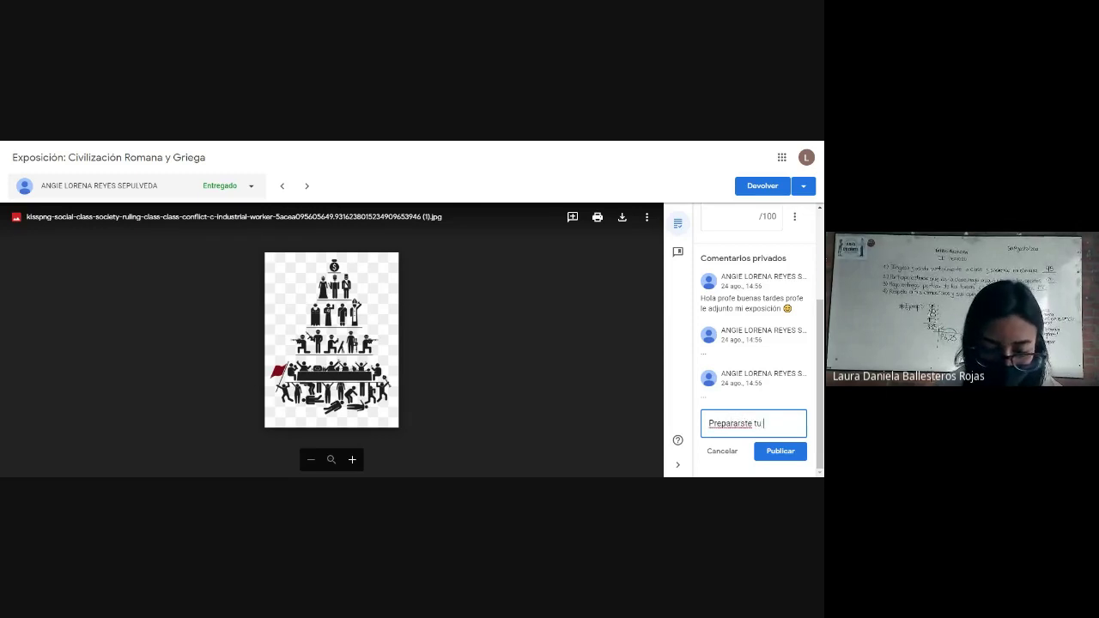
text(ó)
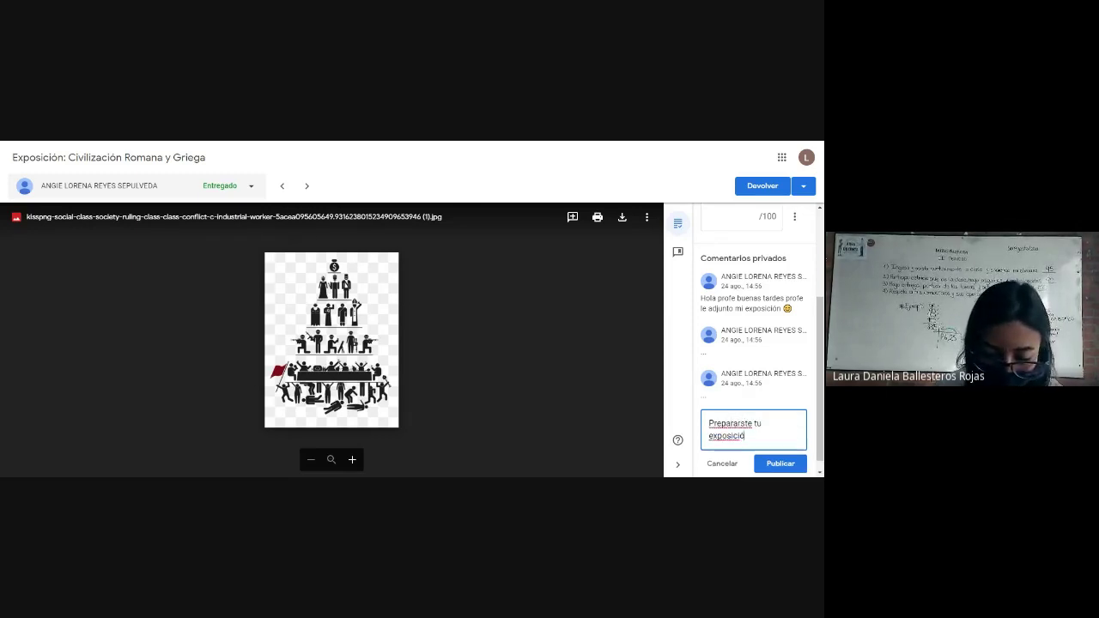
Step: Continue the private comment after "exposición" with ", pero es importante"
text(n, petro rds)
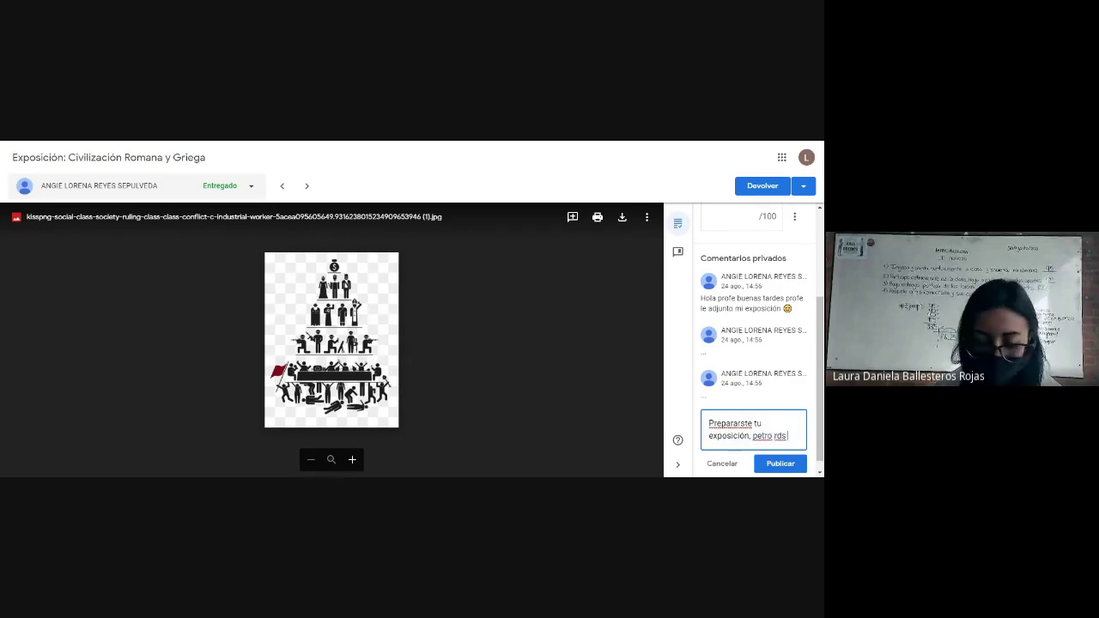
key(BackSpace)
key(BackSpace)
key(BackSpace)
key(BackSpace)
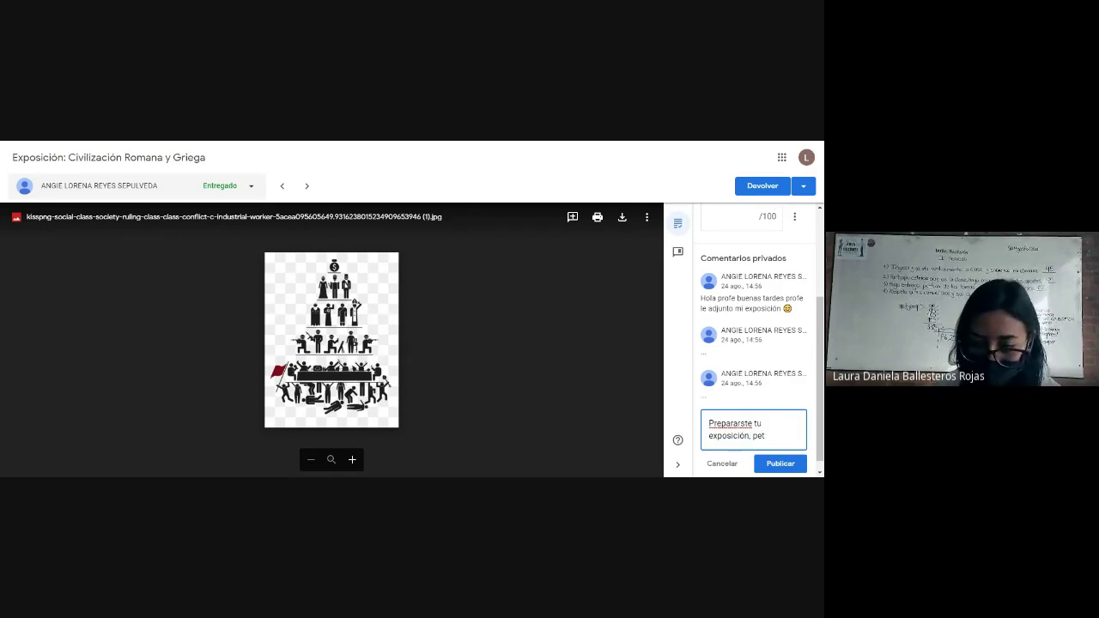
key(BackSpace)
text(ro lo)
key(BackSpace)
key(BackSpace)
text(e)
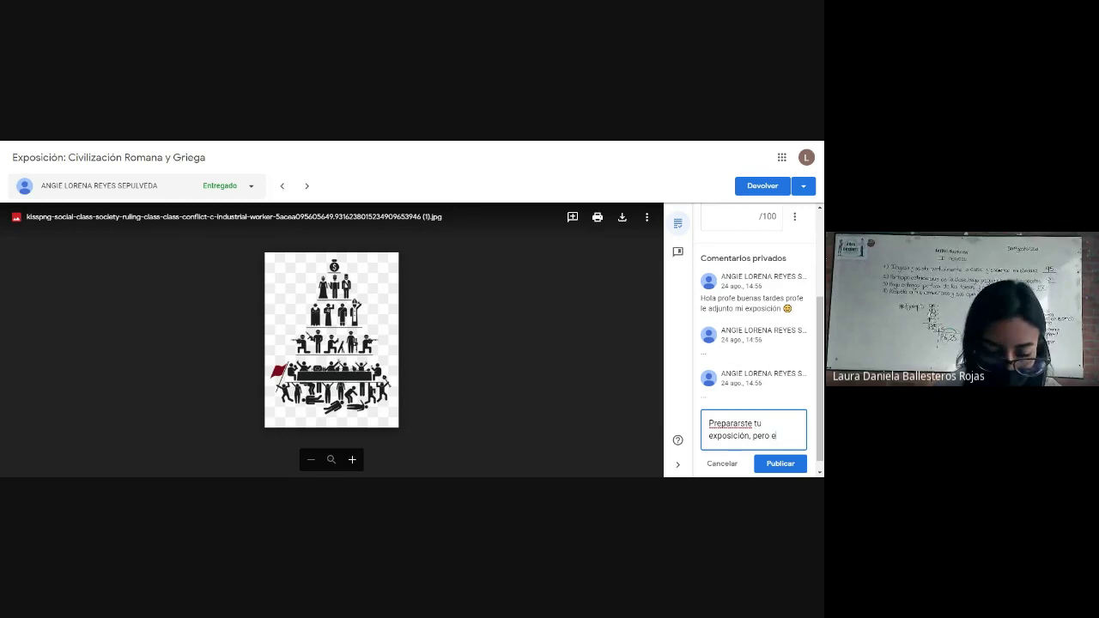
text(s importante)
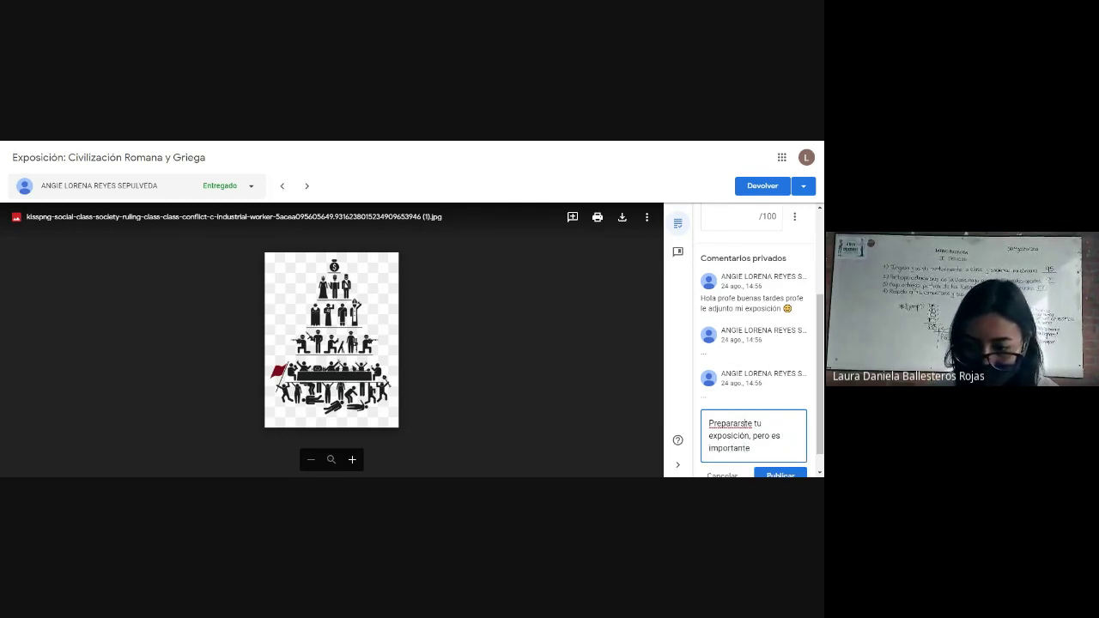
Step: Correct the first word of the private comment to "Preparaste"
click(741, 423)
text(a)
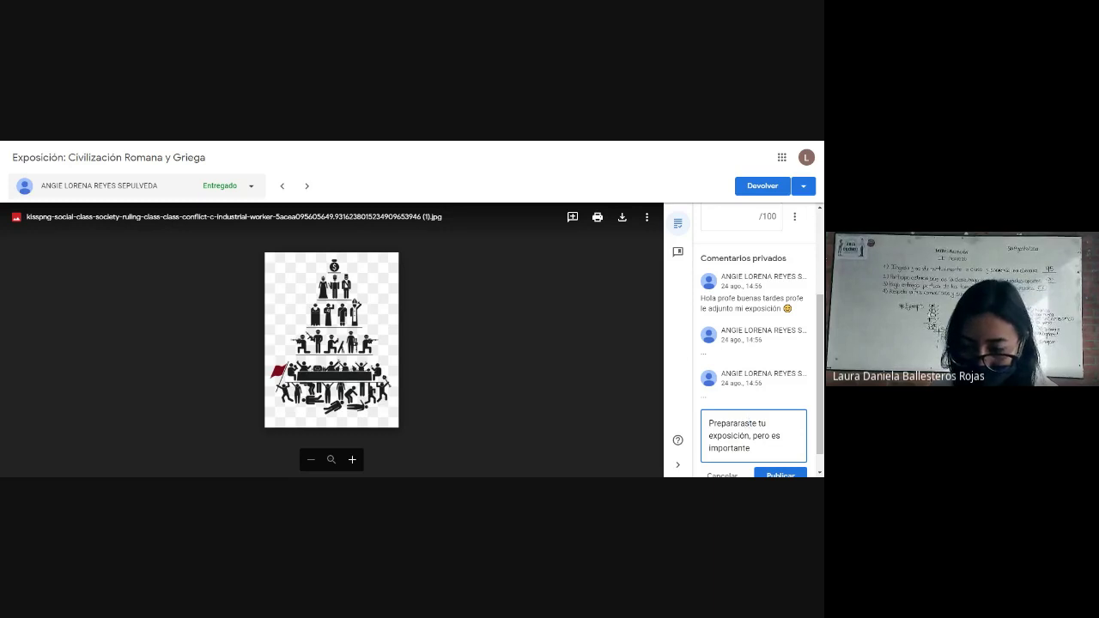
double_click(731, 424)
text(Prepaaste)
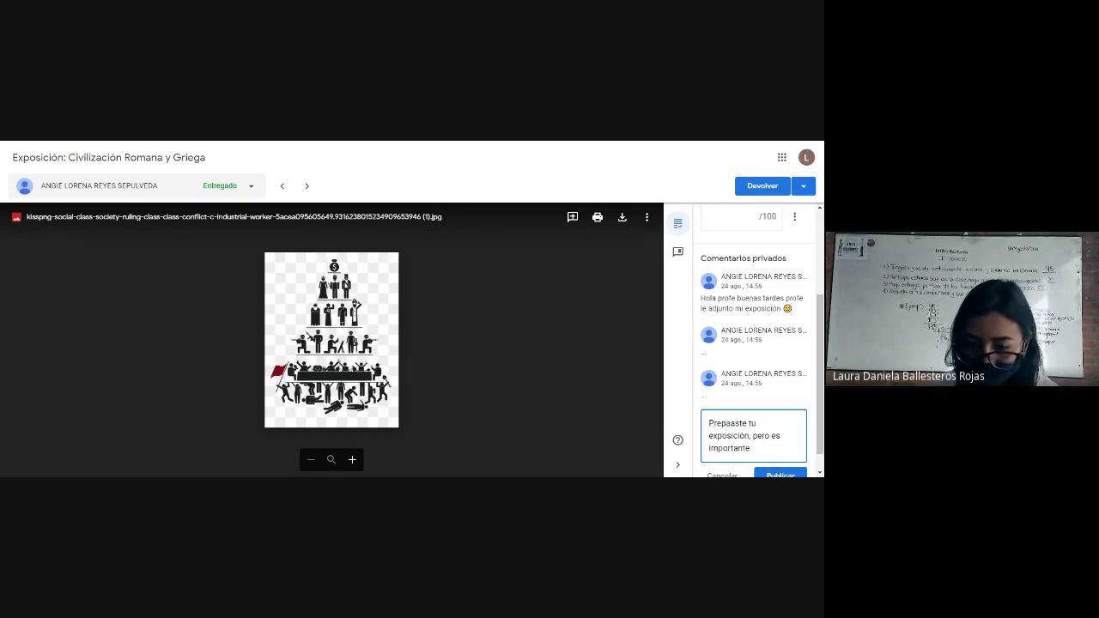
double_click(730, 424)
text(Preparaste)
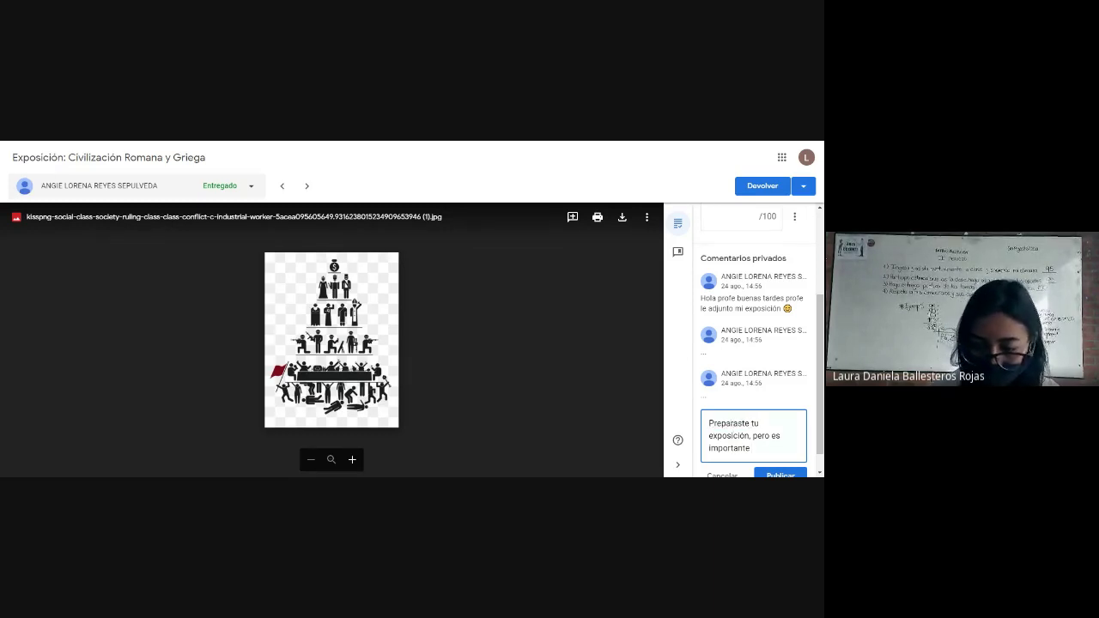
Step: Continue the private comment after "importante" with "que ensayes y repases"
text( que en)
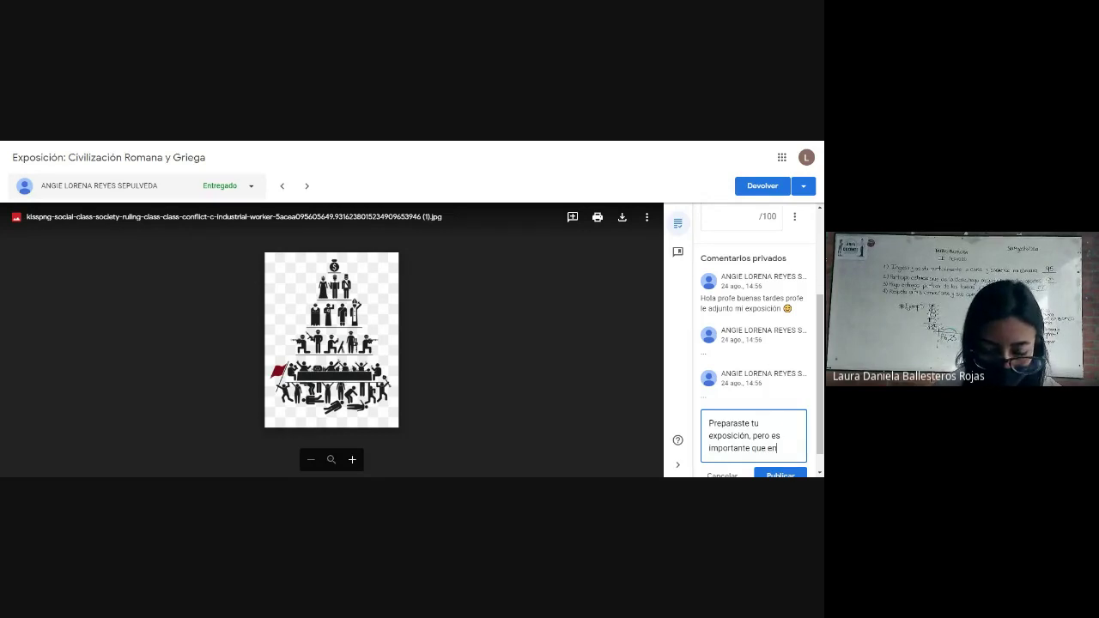
text(says an)
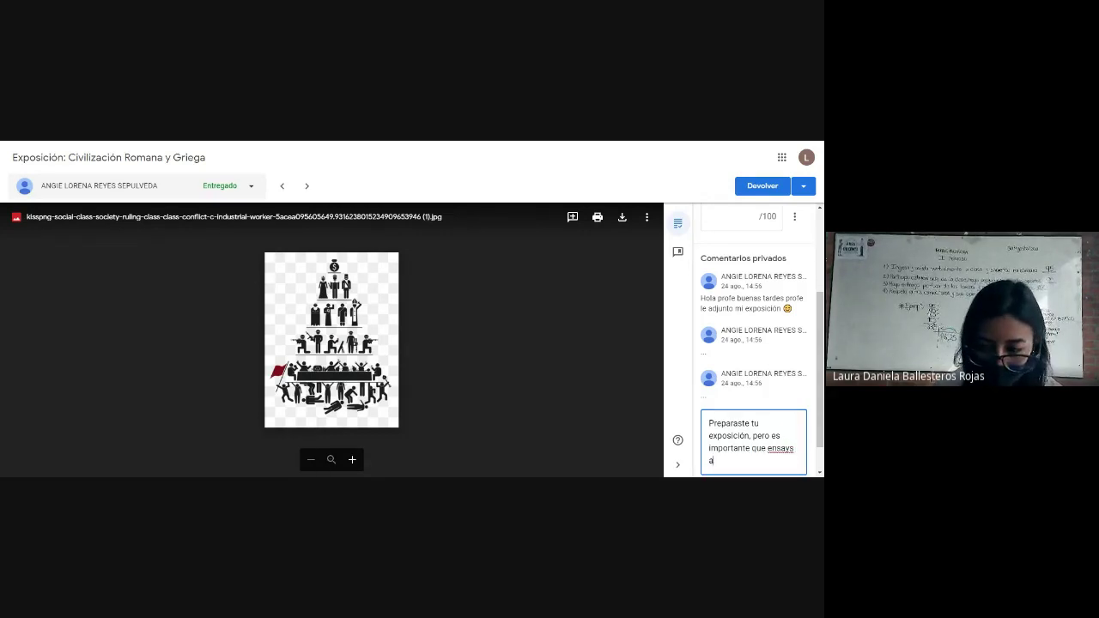
key(BackSpace)
key(BackSpace)
key(BackSpace)
key(BackSpace)
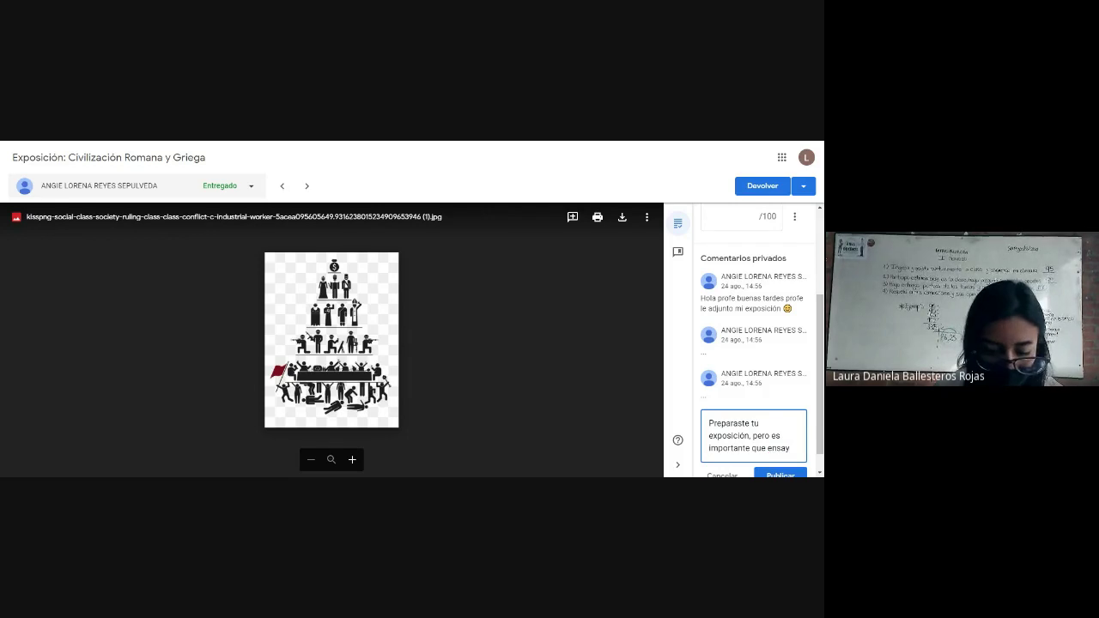
text(es y repases)
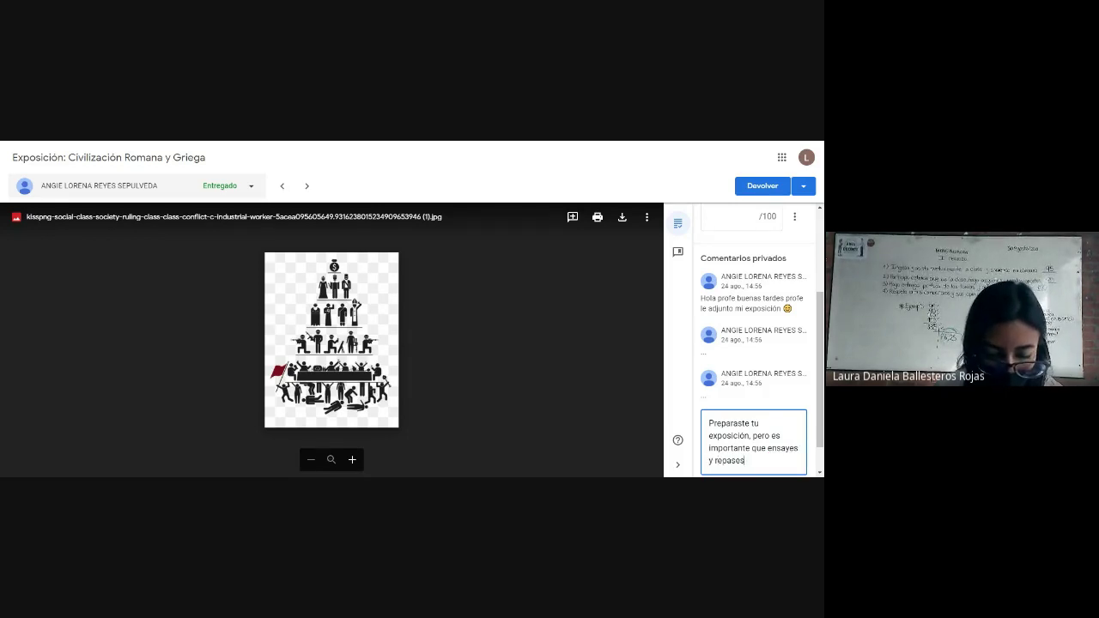
Step: Continue the private comment after "repases" with "el tema antes de la exposición"
text( el tema ante)
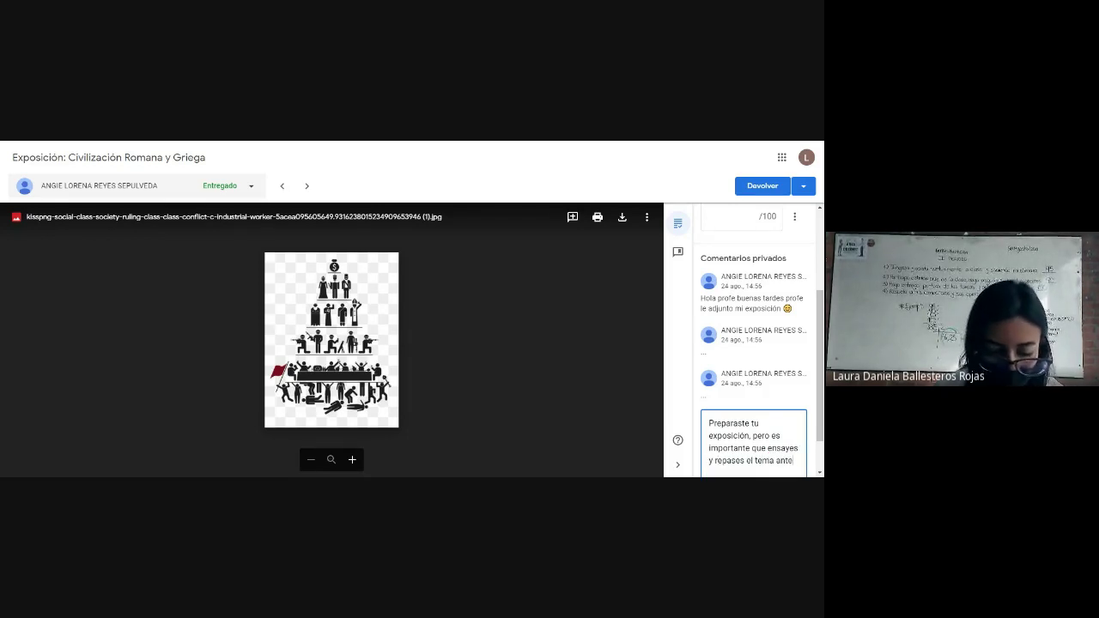
text(s dee e)
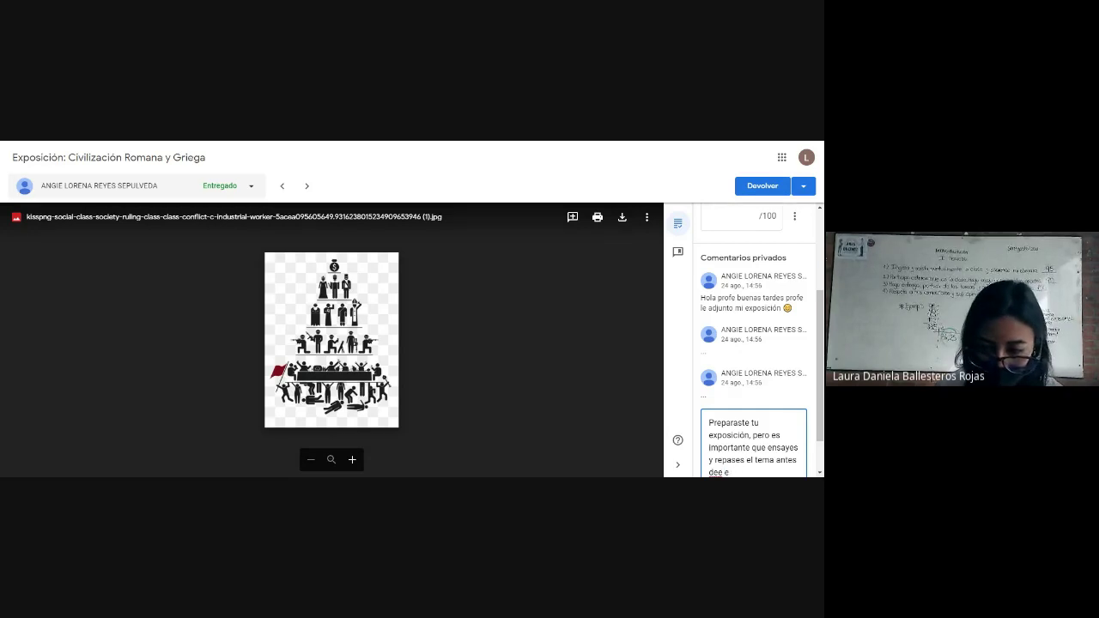
key(BackSpace)
key(BackSpace)
key(BackSpace)
text(la xp)
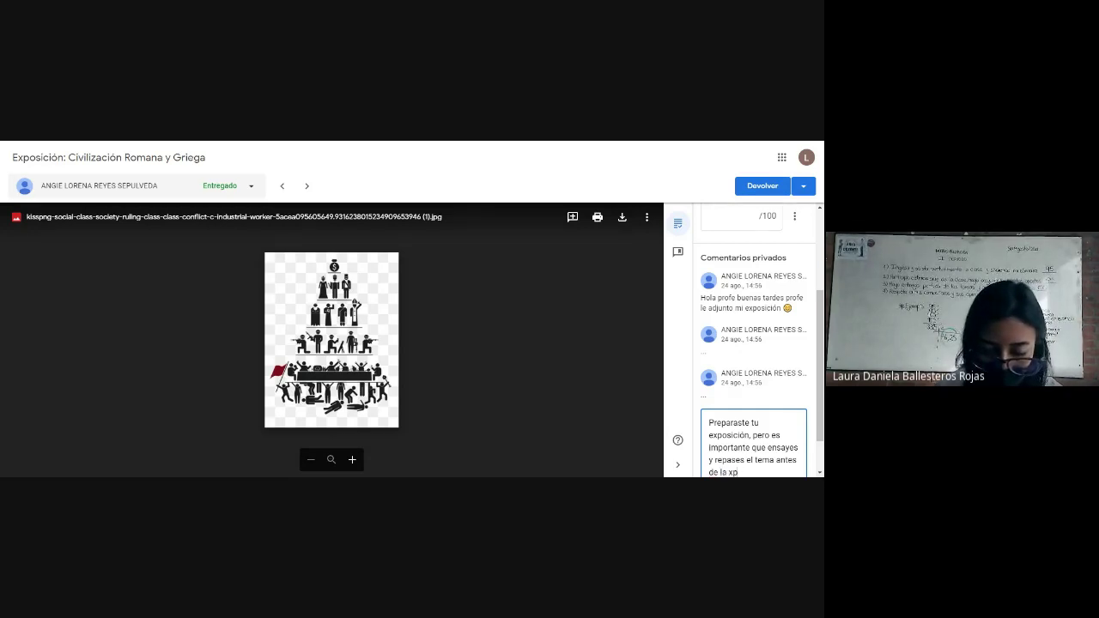
text(osición finl de)
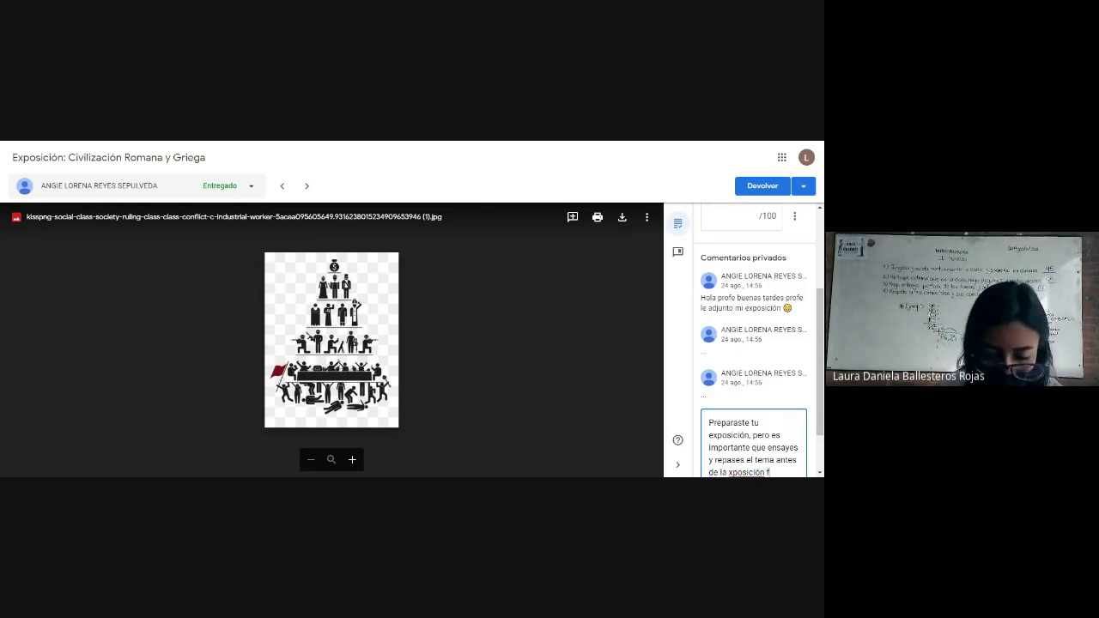
key(BackSpace)
key(BackSpace)
key(BackSpace)
key(BackSpace)
key(BackSpace)
key(BackSpace)
key(BackSpace)
key(BackSpace)
key(BackSpace)
key(BackSpace)
key(BackSpace)
key(BackSpace)
key(BackSpace)
key(BackSpace)
key(BackSpace)
key(BackSpace)
key(BackSpace)
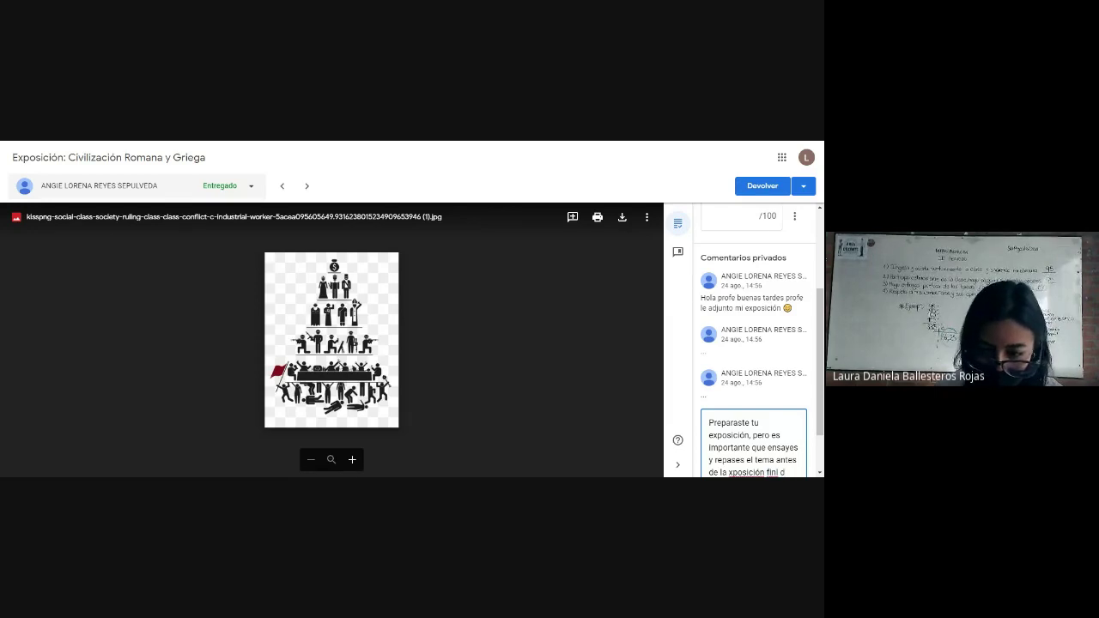
text(exp)
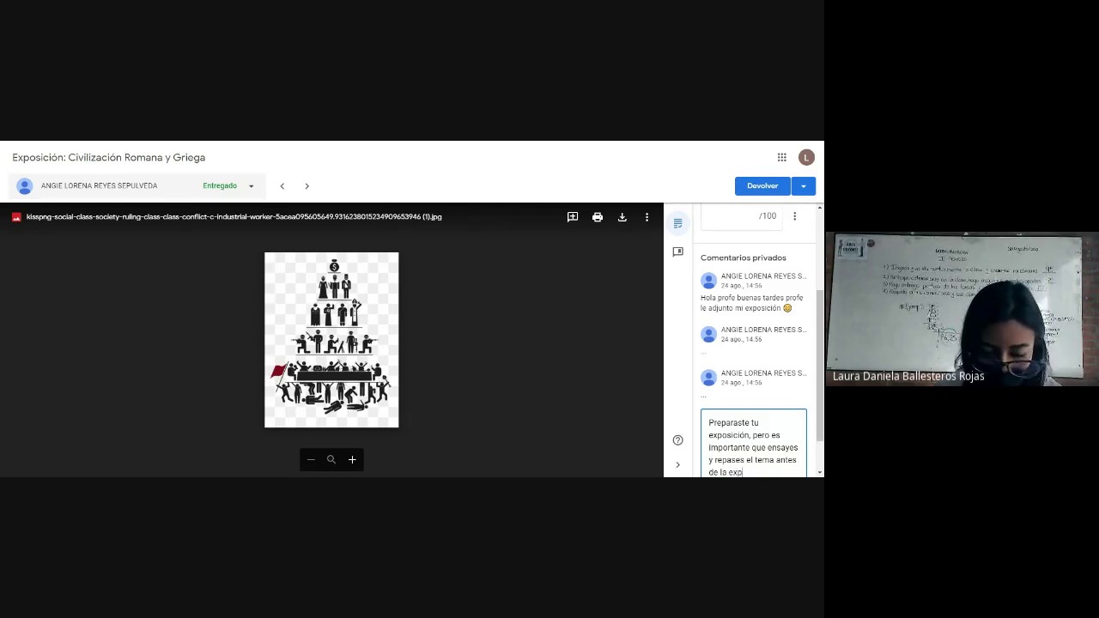
text(osición)
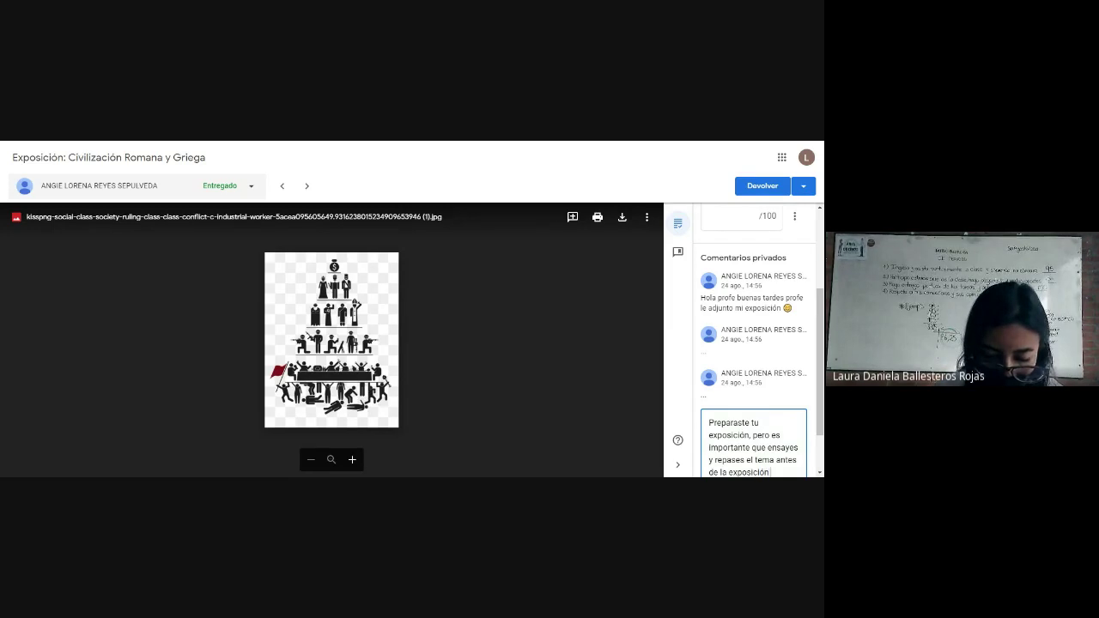
Step: Extend the private comment with "final, de tal modo que se evidencie dominio del tema" and keep it open for editing
text( final, de tal m)
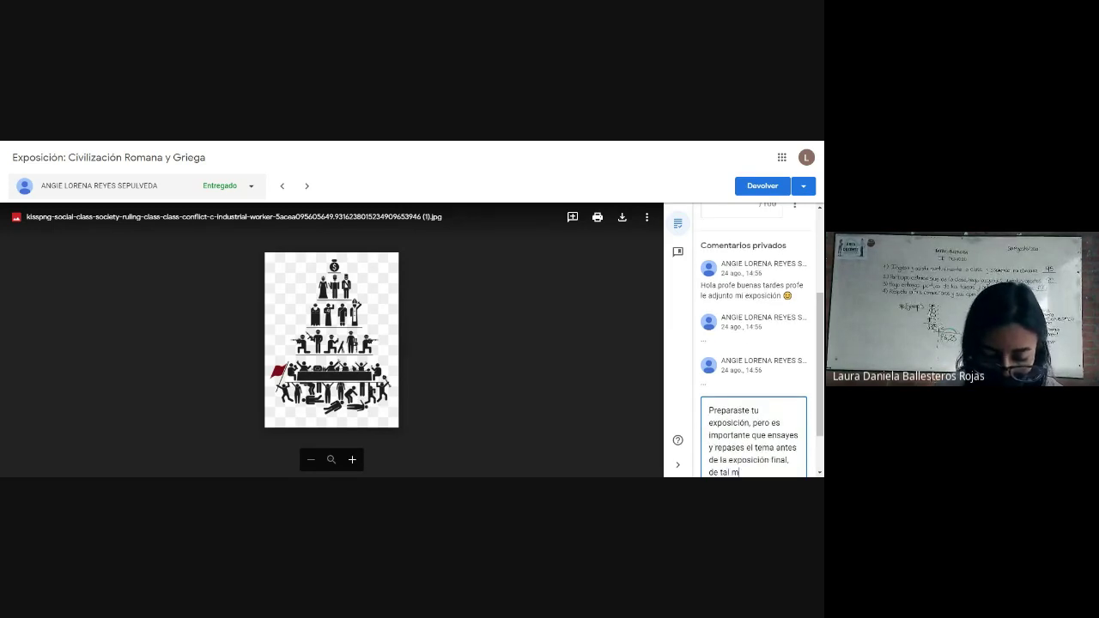
text(odo que s)
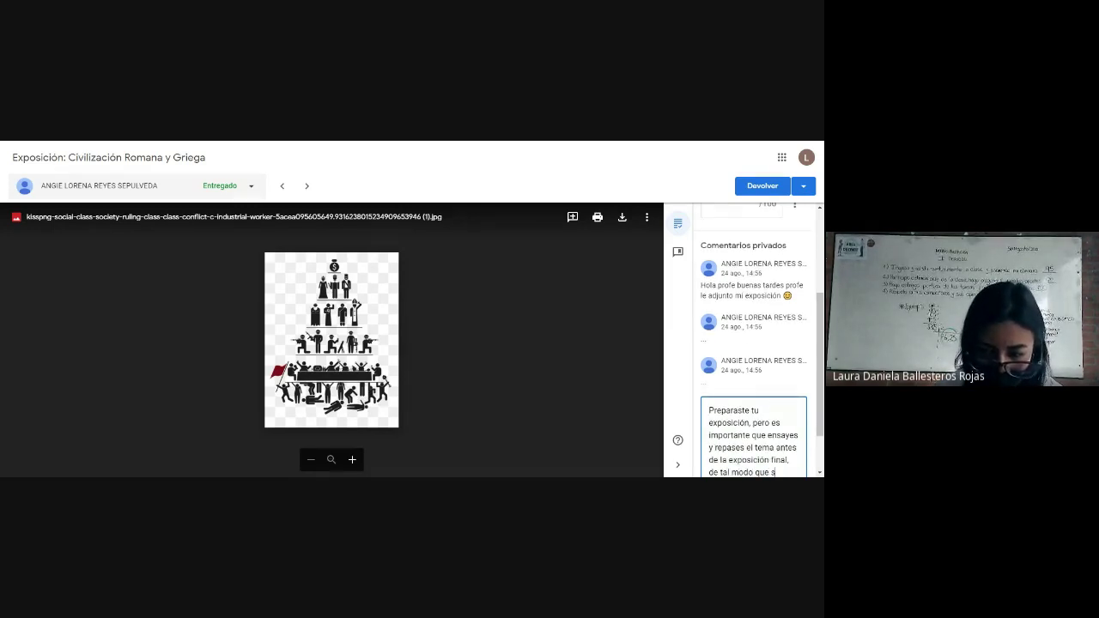
text(e evidencie )
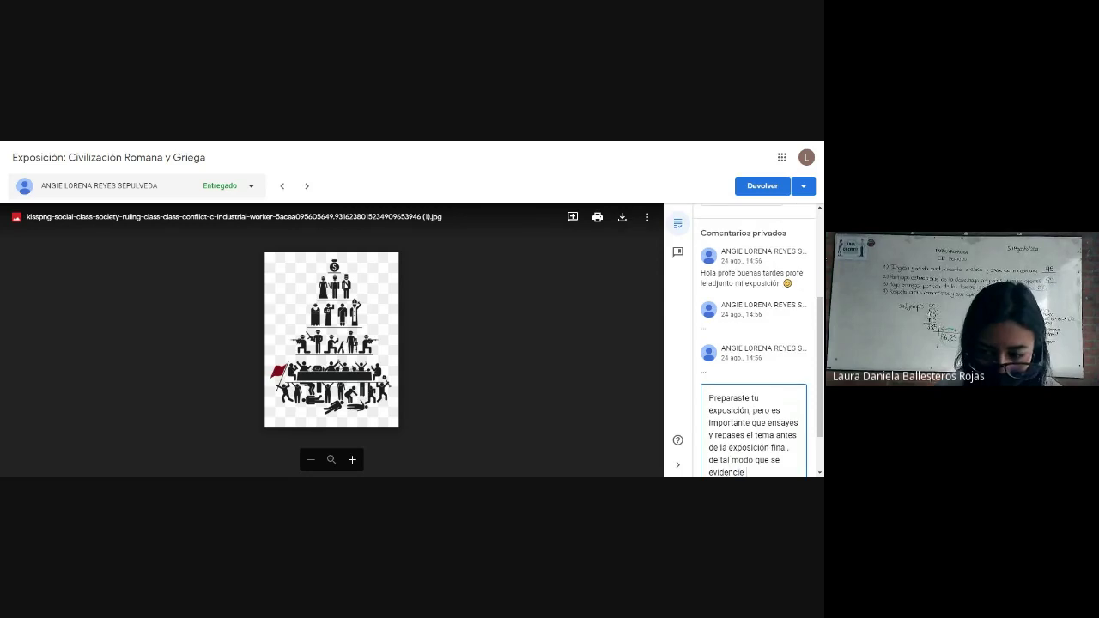
text(domin)
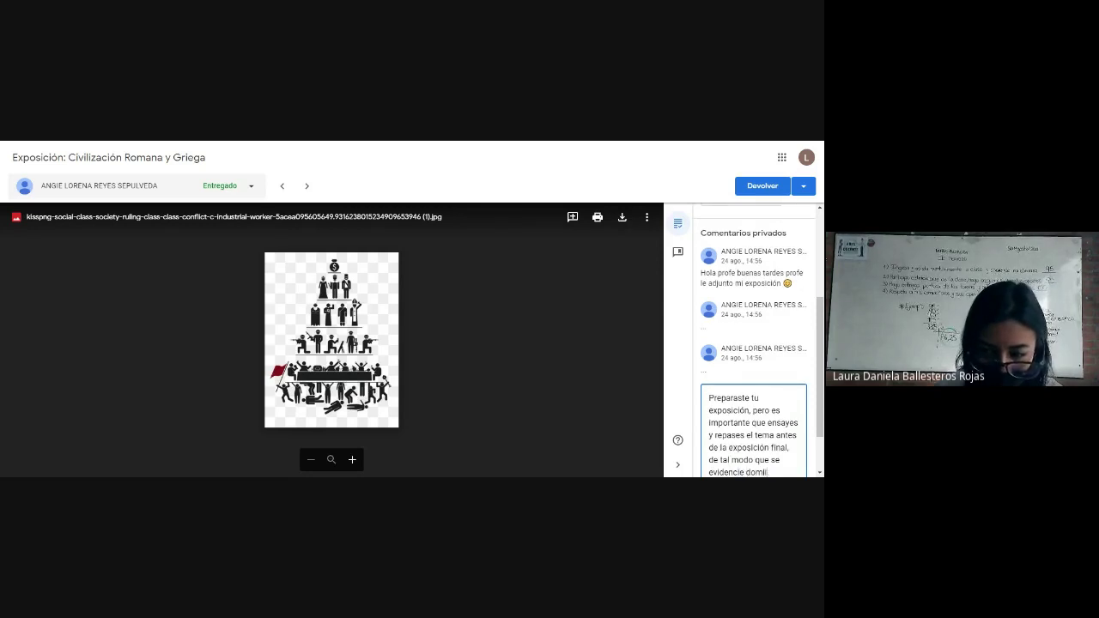
text(io del tema)
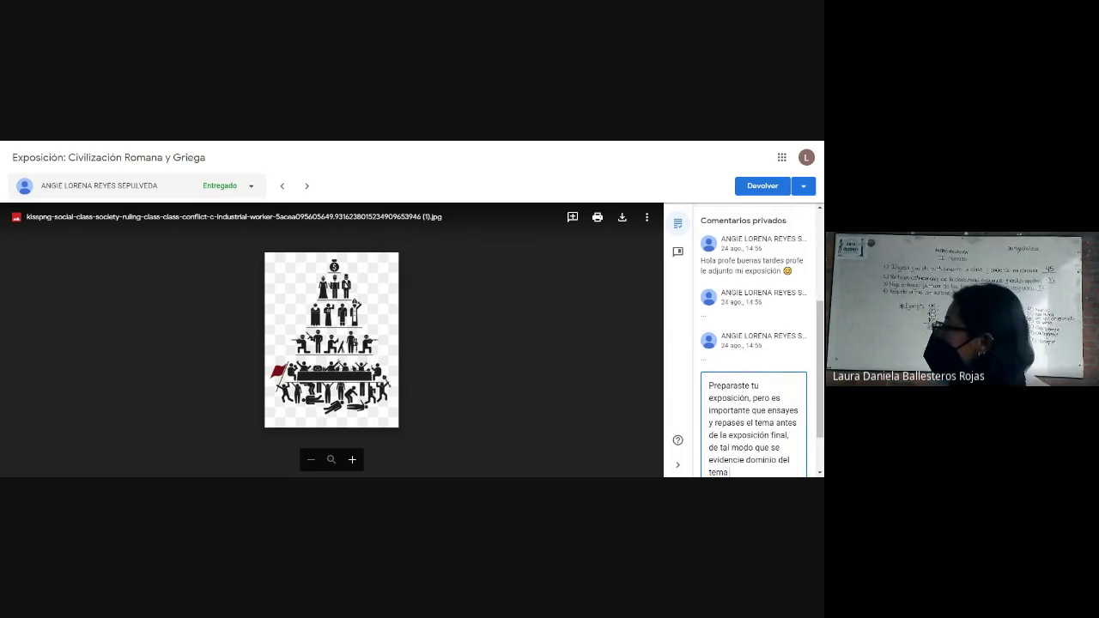
key(Tab)
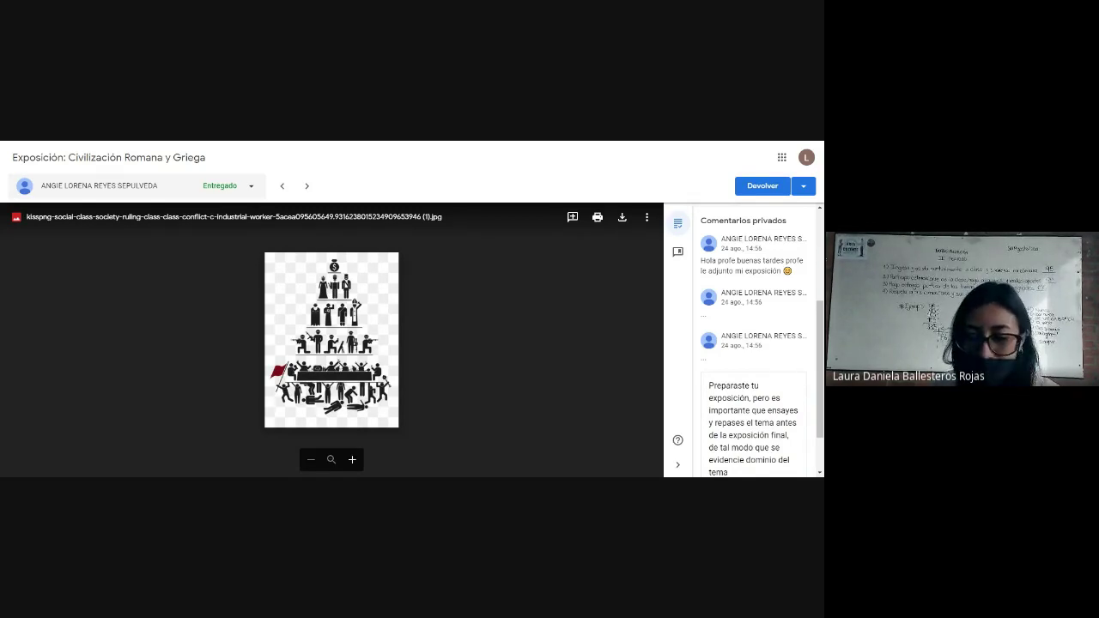
click(771, 410)
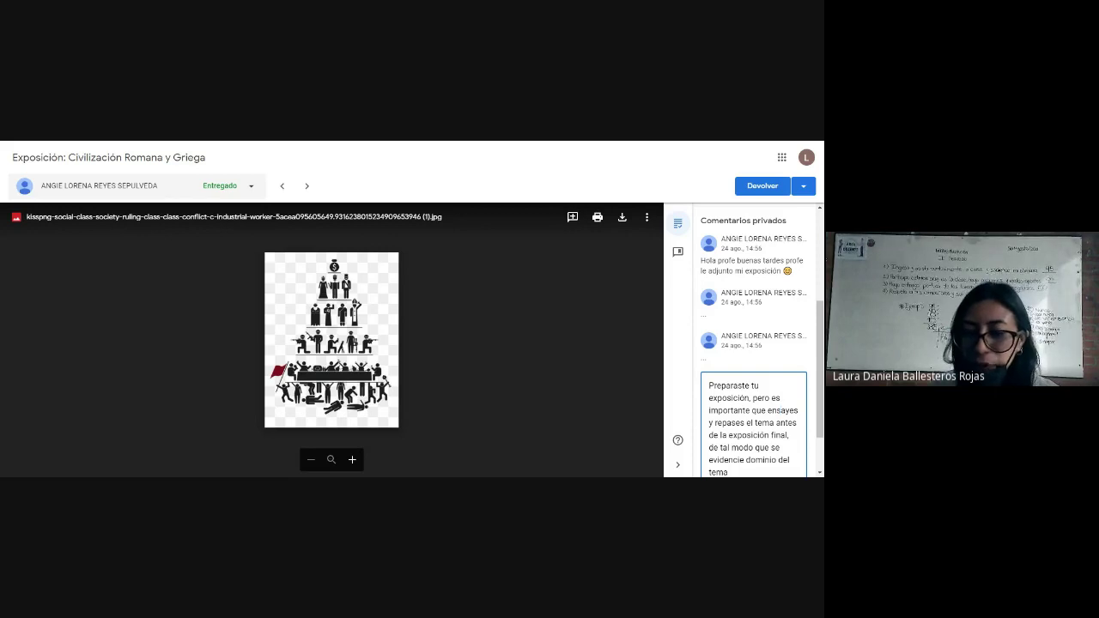
Step: Publish the private comment on the social pyramid submission and set its grade to 80 out of 100
scroll(754, 343, down, 1)
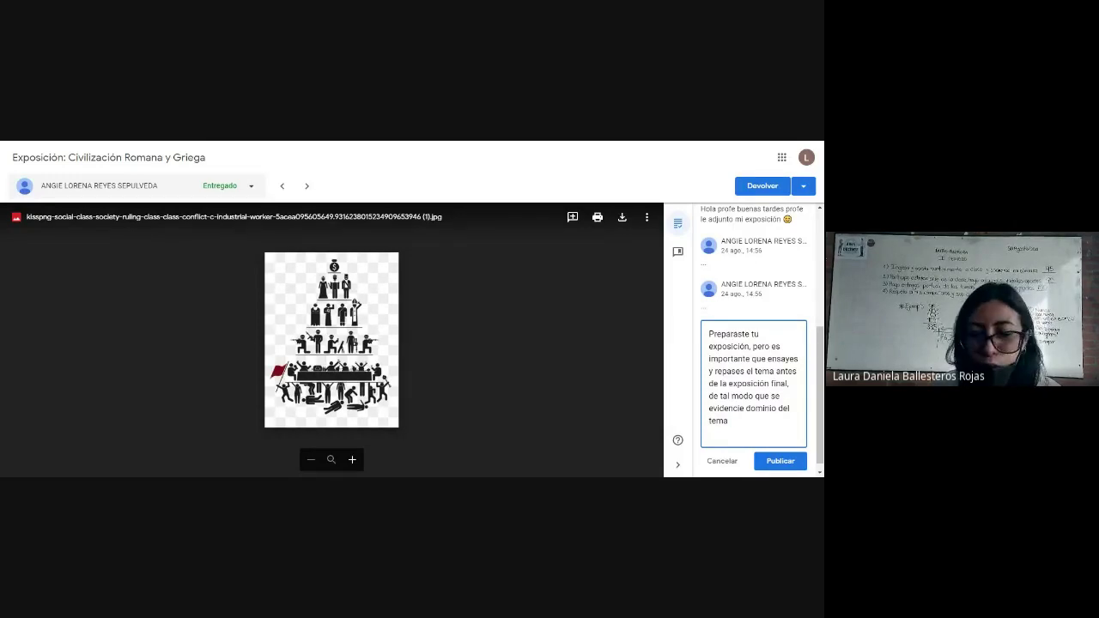
click(780, 461)
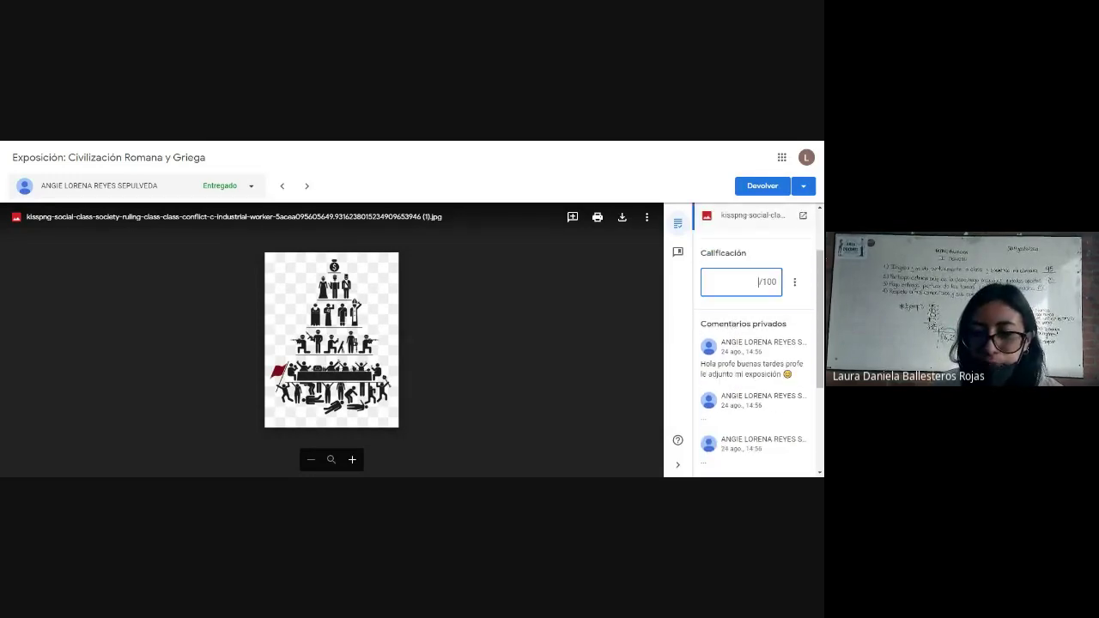
text(80)
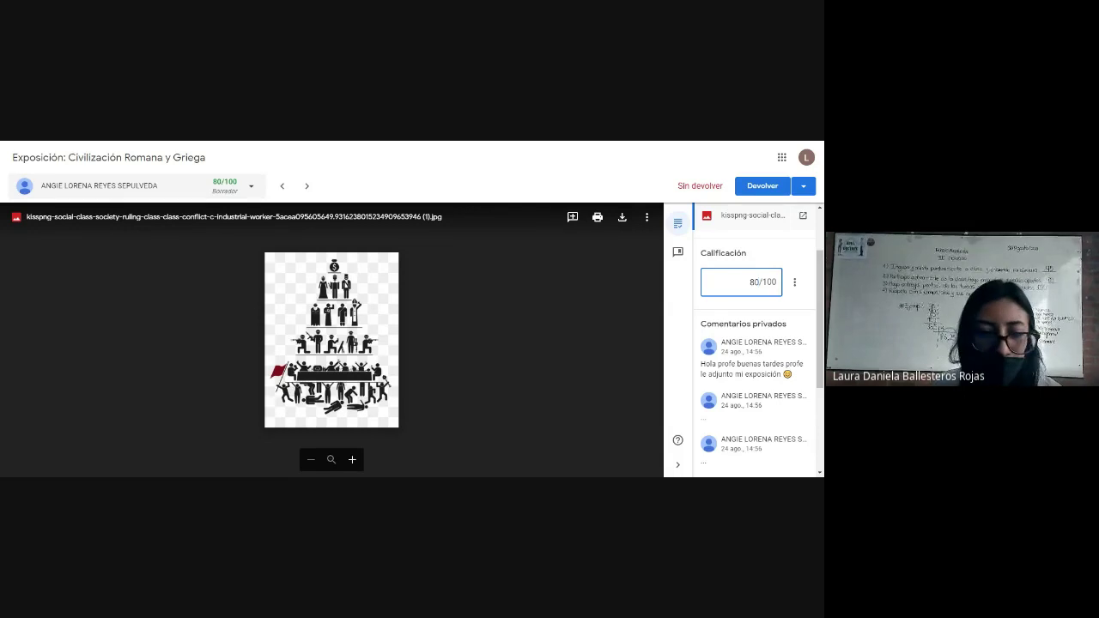
click(382, 144)
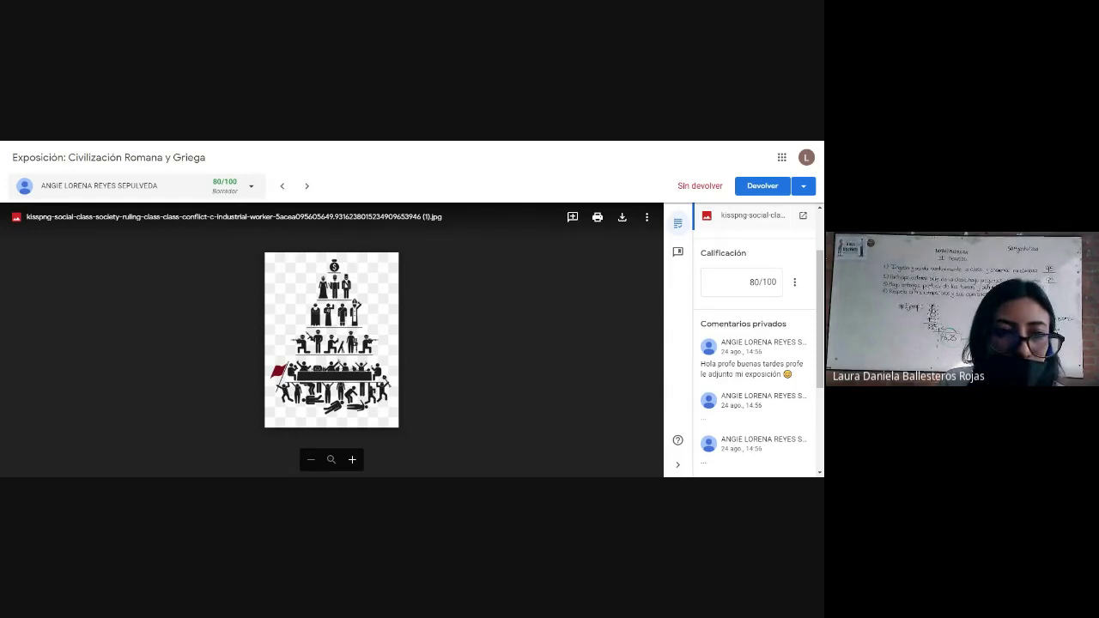
click(756, 281)
key(Return)
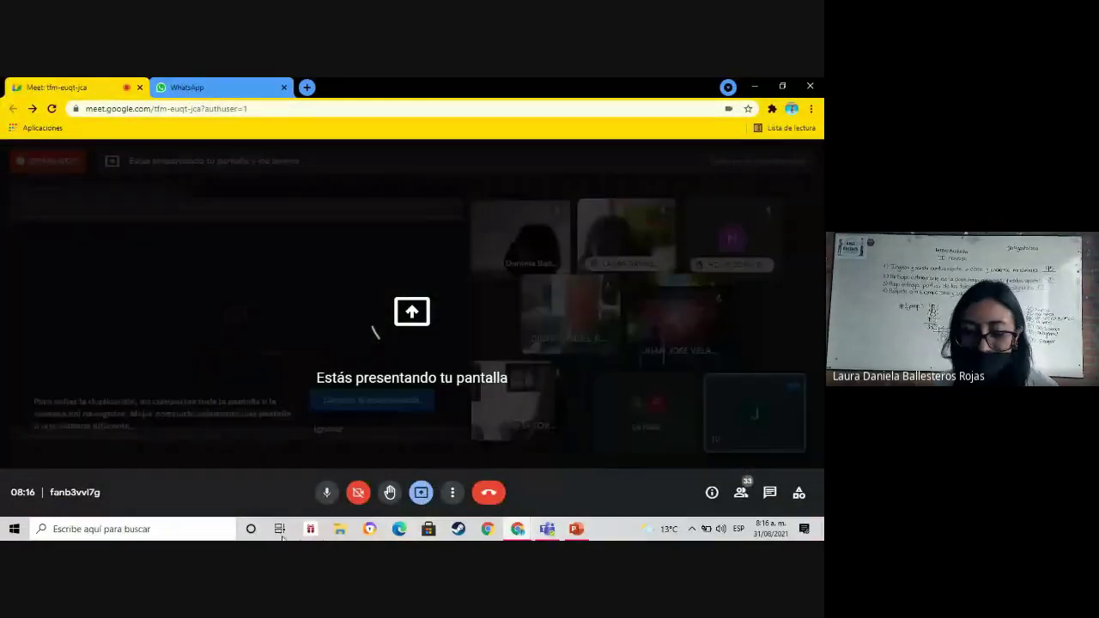
Step: Switch to the Greek mythology presentation in PowerPoint, show its title slide, and start the slide show from slide 2
click(358, 453)
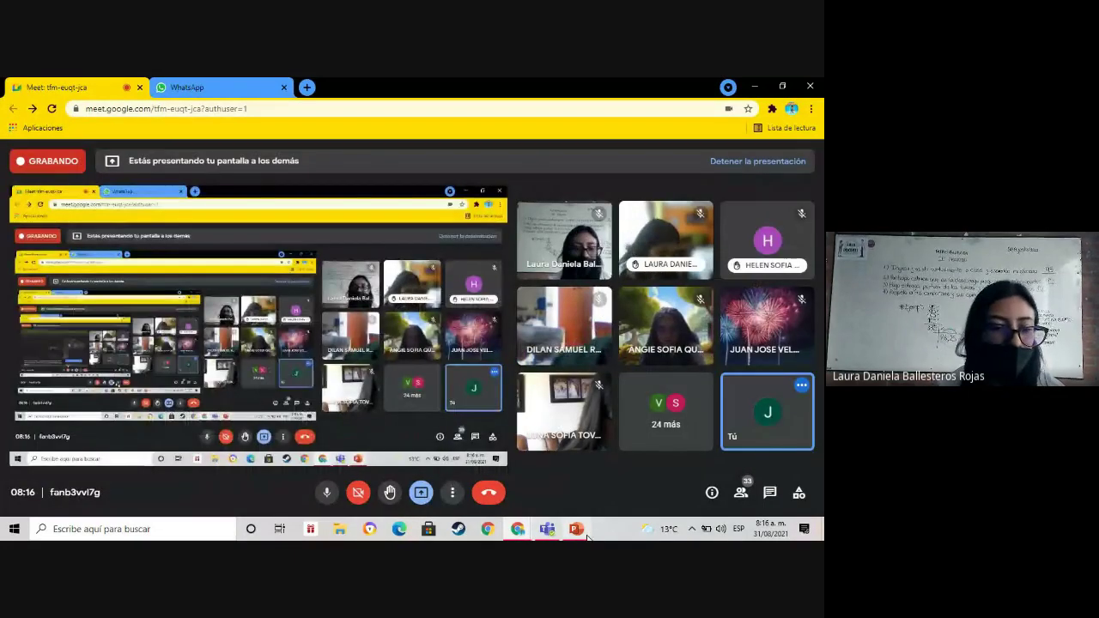
click(577, 530)
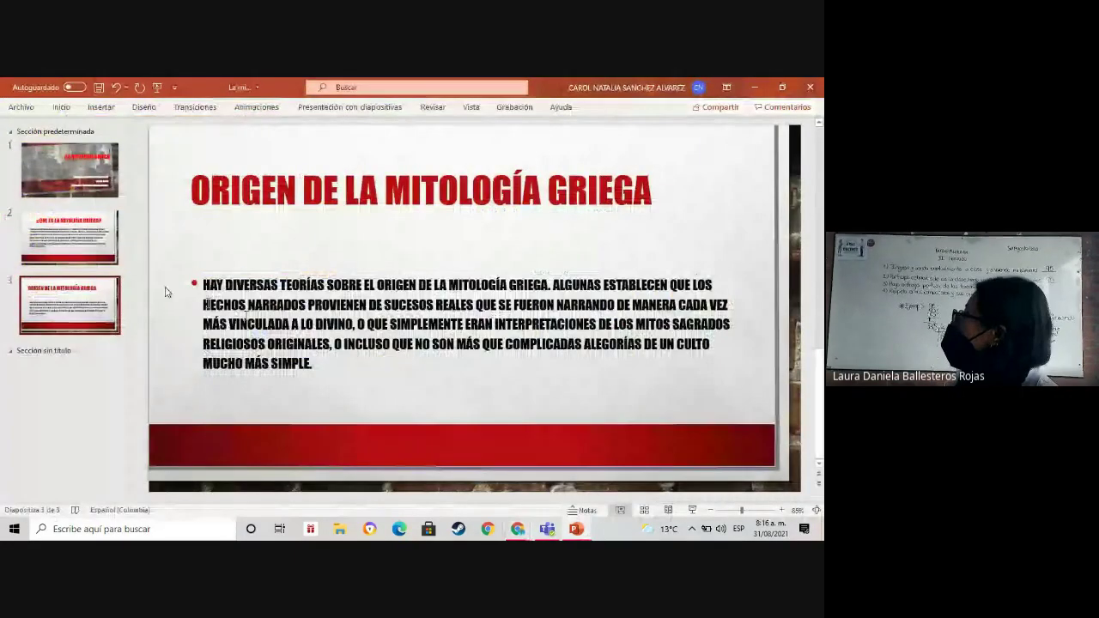
click(48, 179)
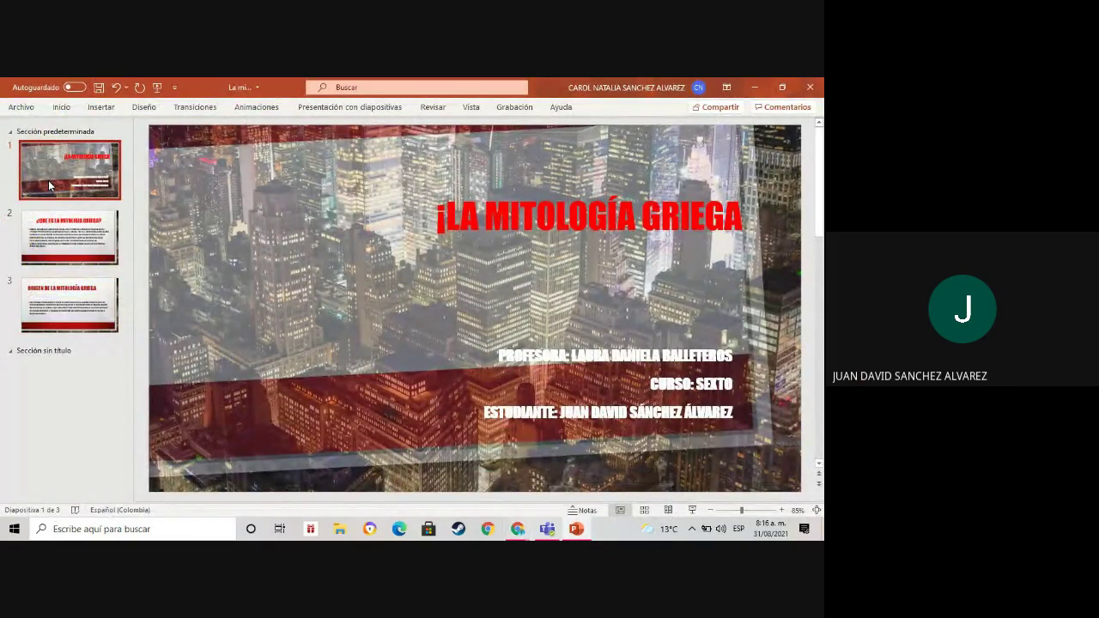
click(61, 246)
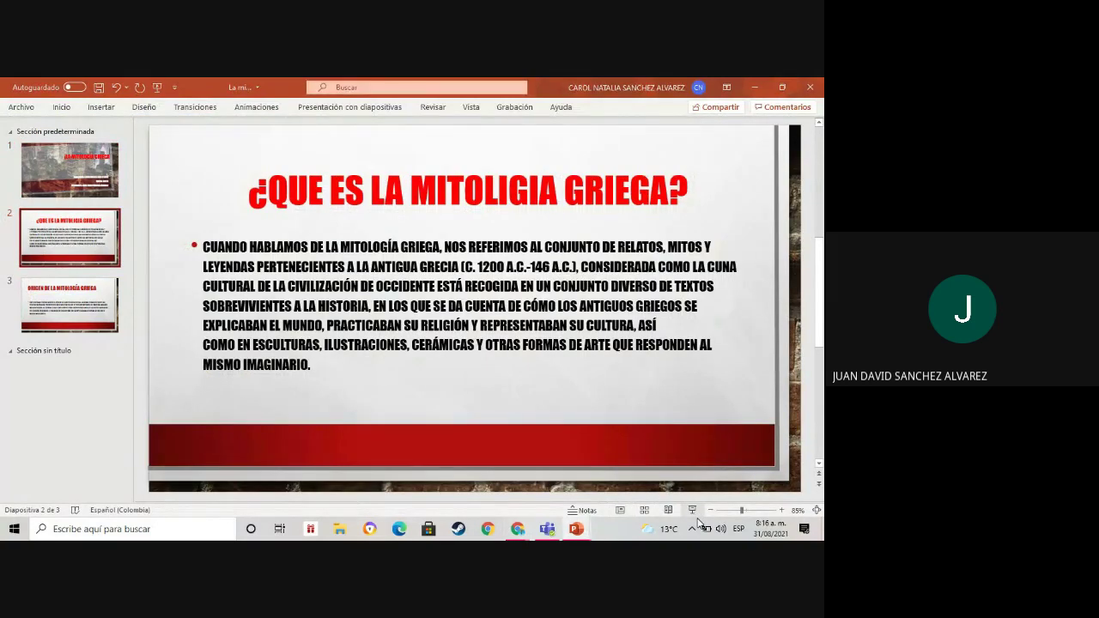
click(693, 511)
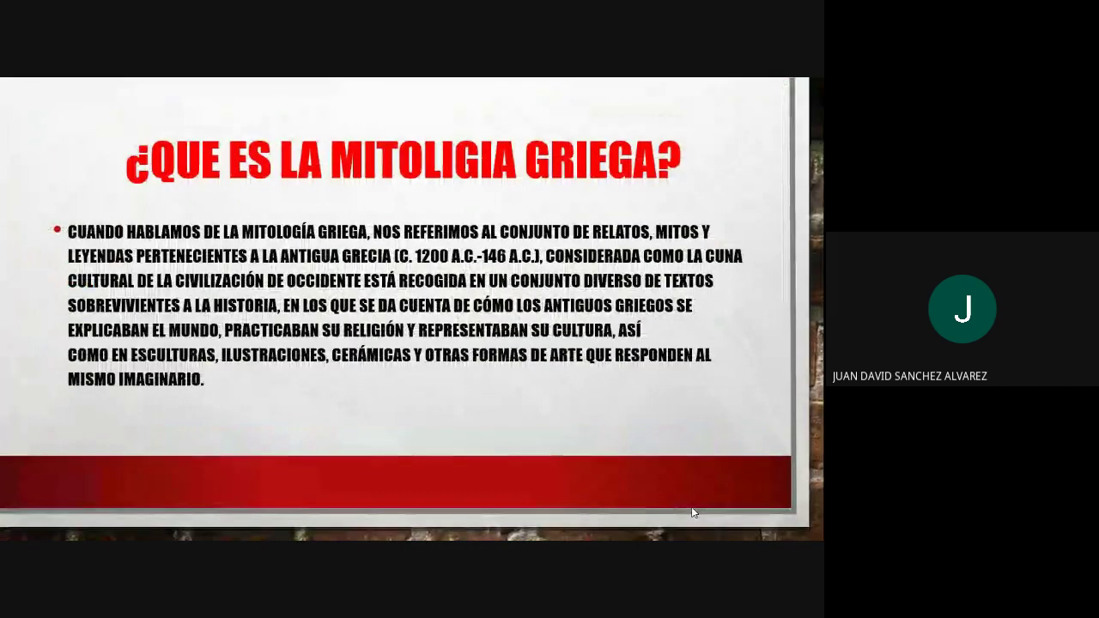
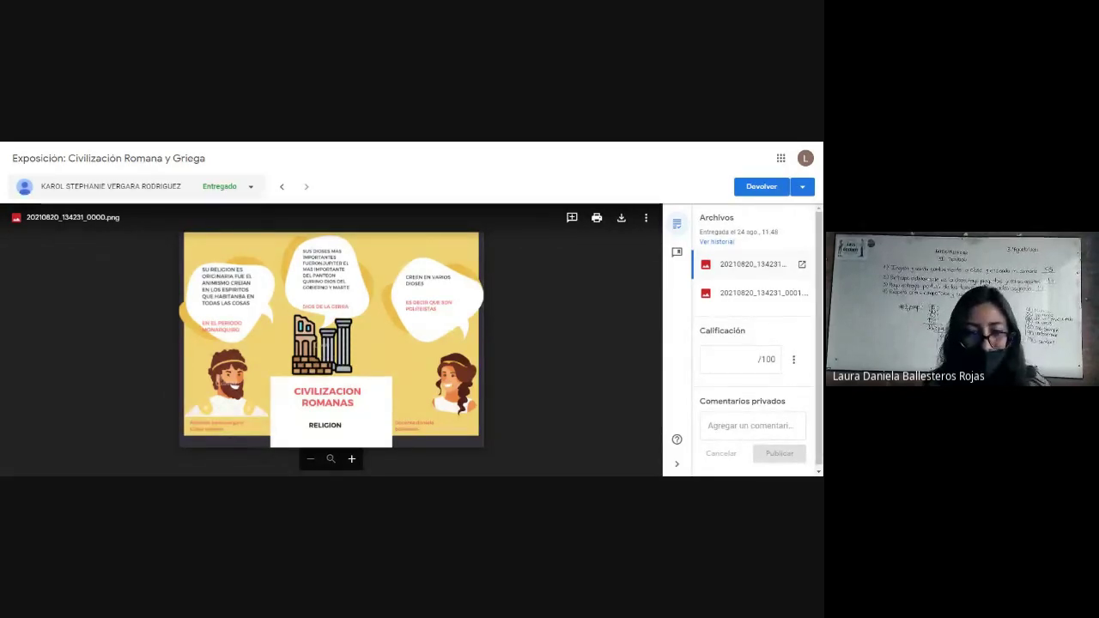
Step: Check both images in the Roman religion submission and start its private comment with "Buen material de"
click(743, 291)
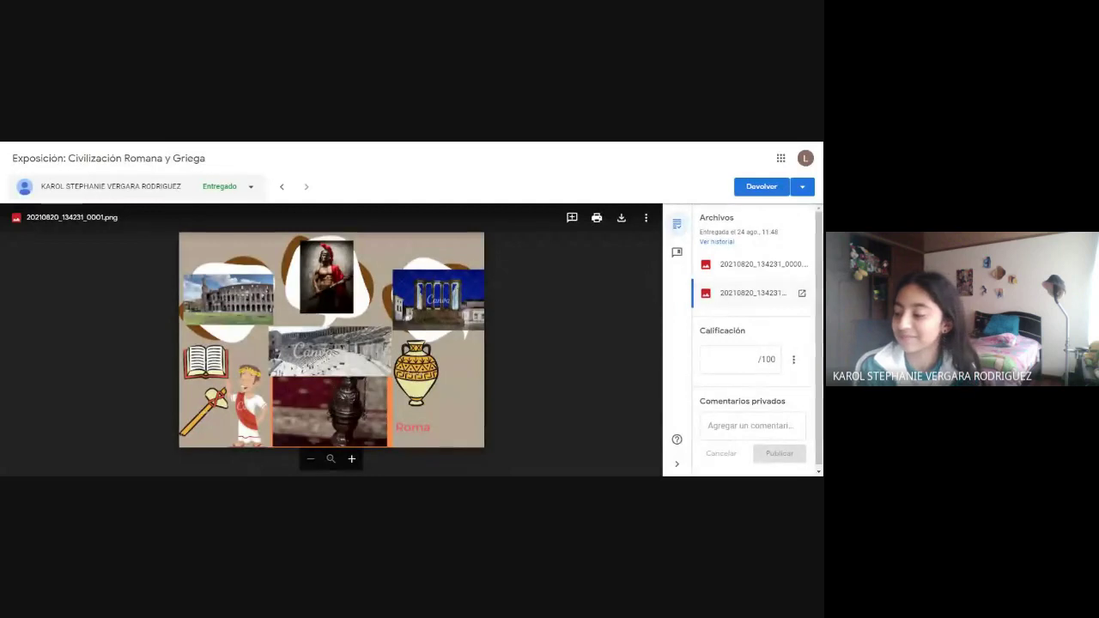
click(741, 266)
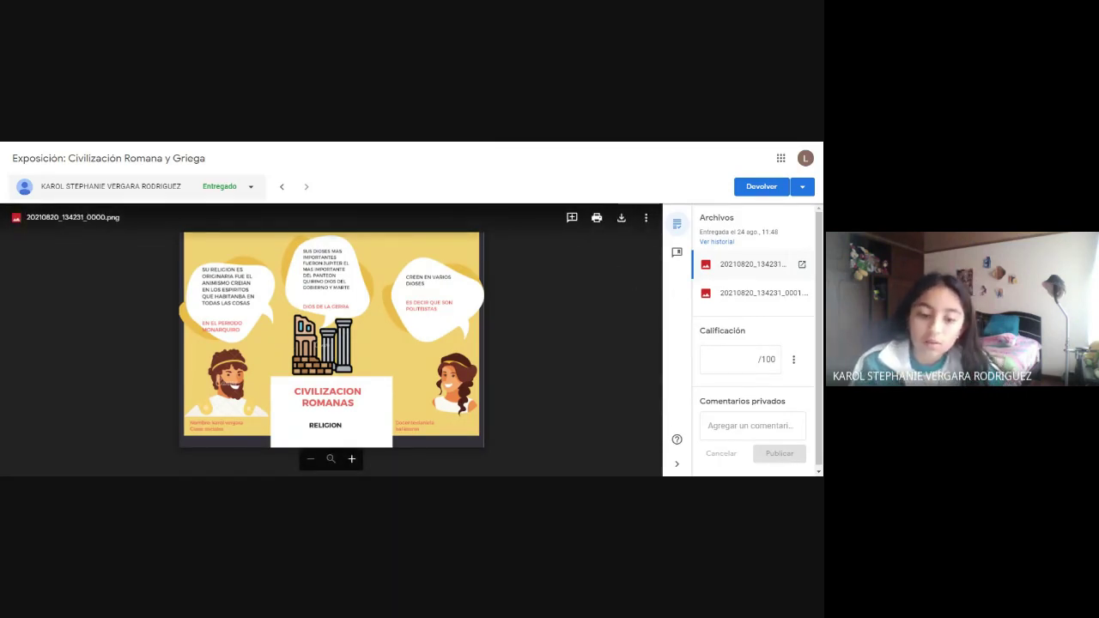
click(752, 425)
text(Buen)
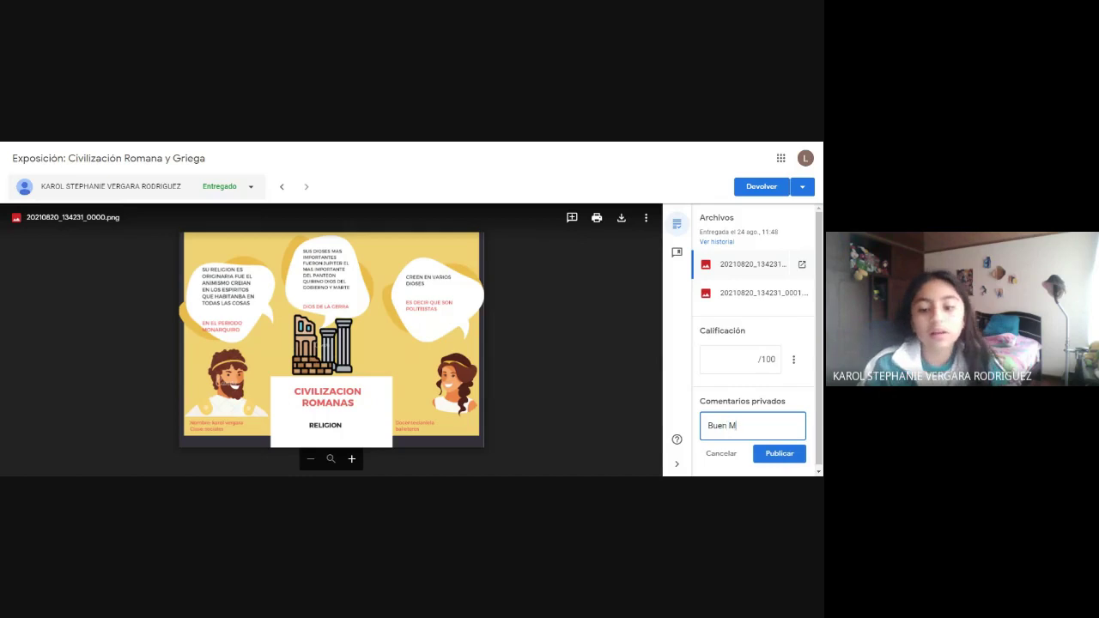
text( material d)
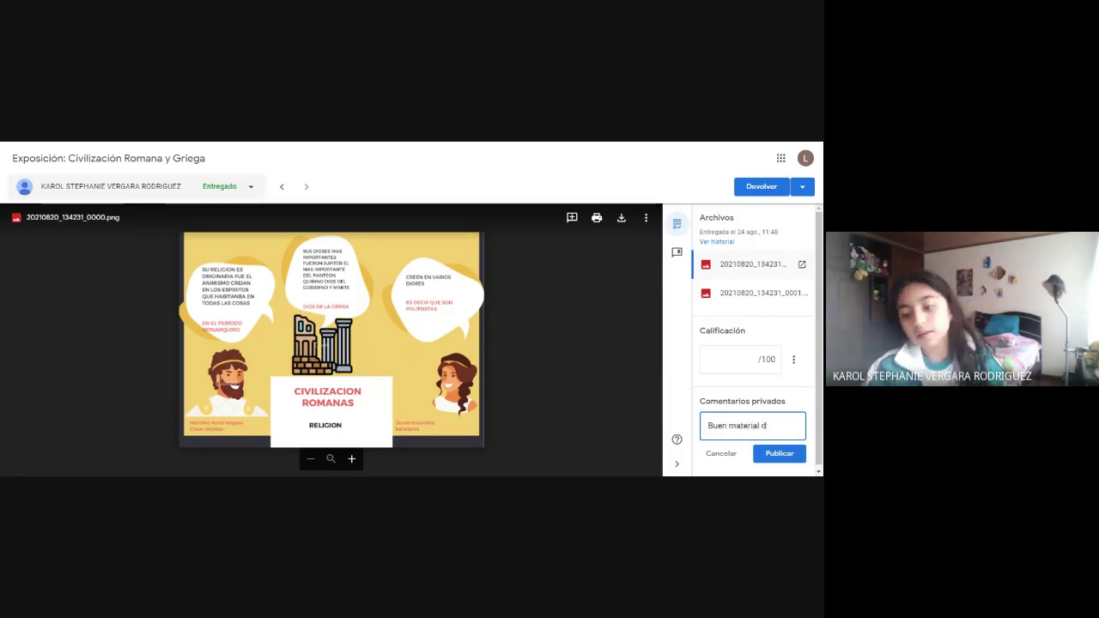
text(e expodic)
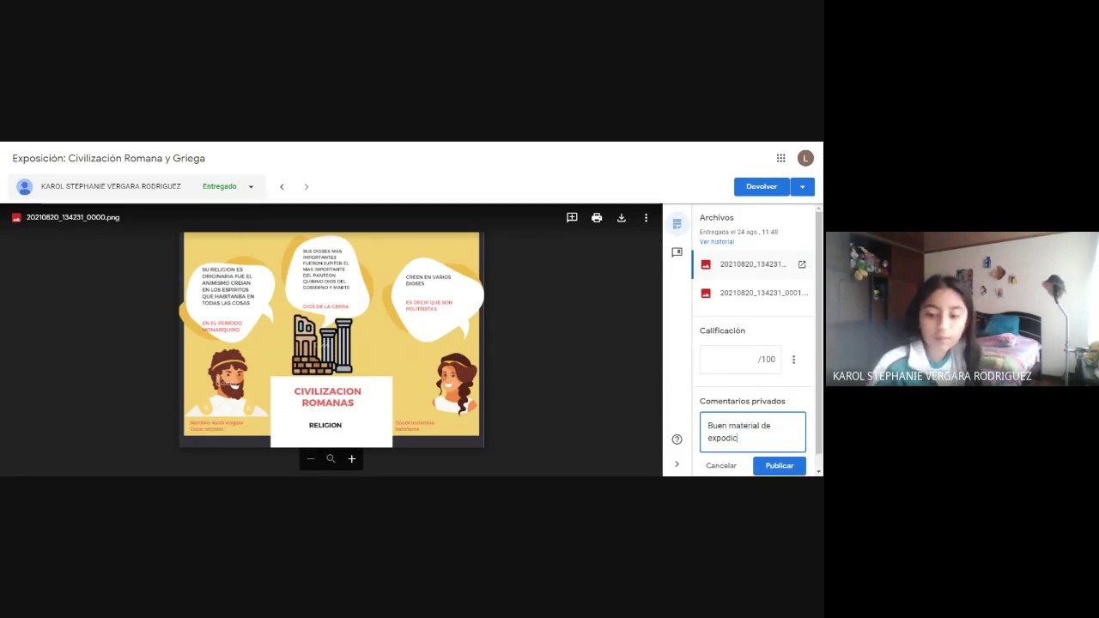
text(ión, bu)
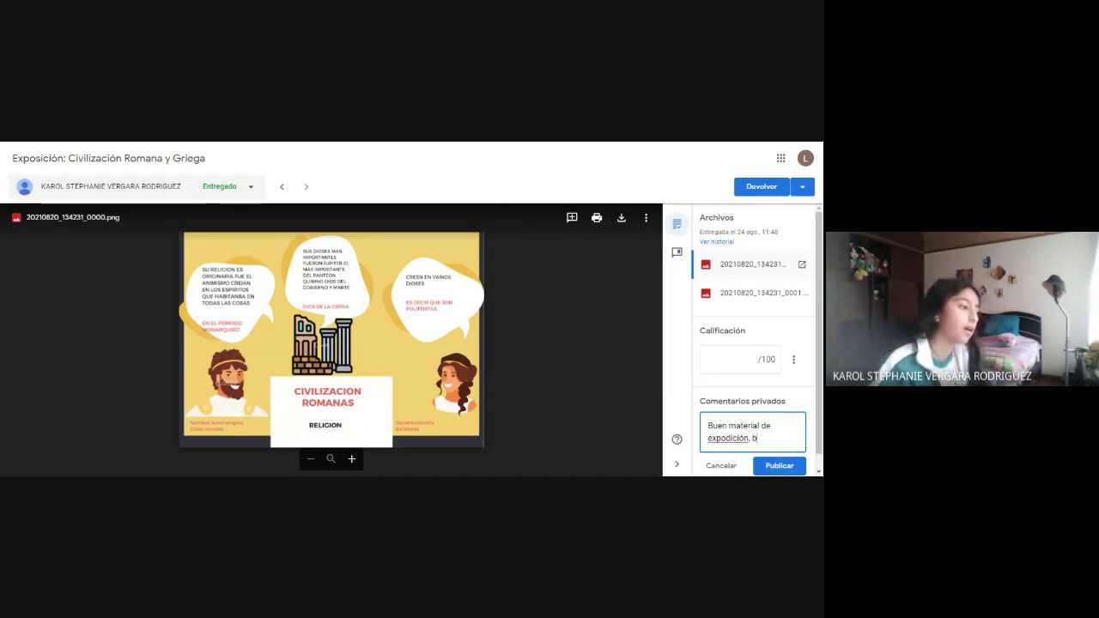
Step: Correct the misspelled word in the private comment to "exposición" and continue with "de elaboración propia,"
key(BackSpace)
key(BackSpace)
key(BackSpace)
key(BackSpace)
key(BackSpace)
key(BackSpace)
key(BackSpace)
key(BackSpace)
key(BackSpace)
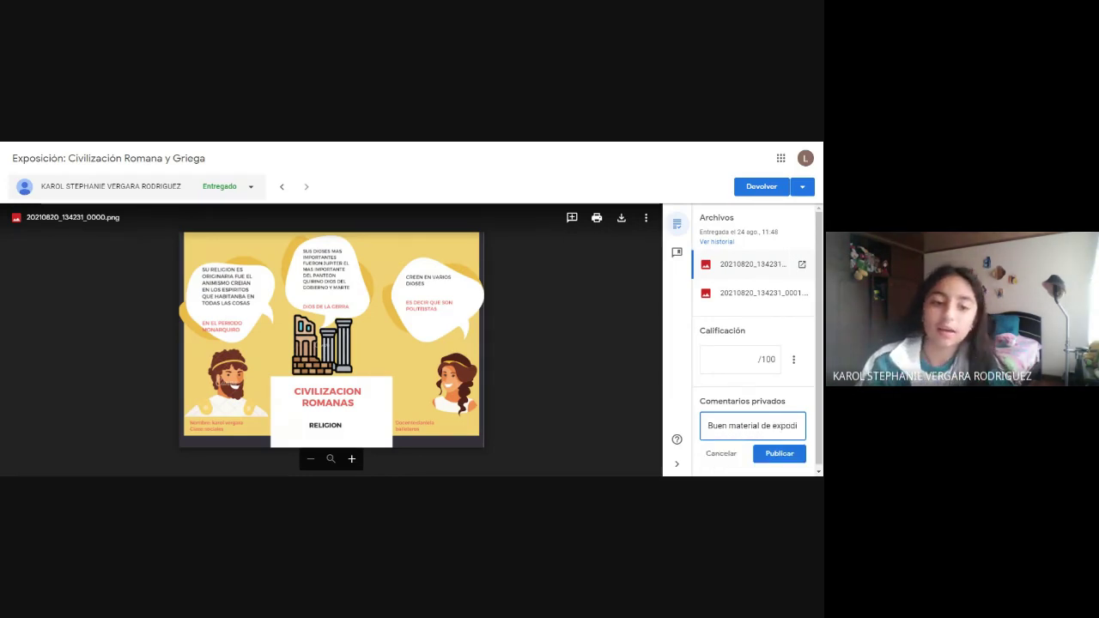
text(sii)
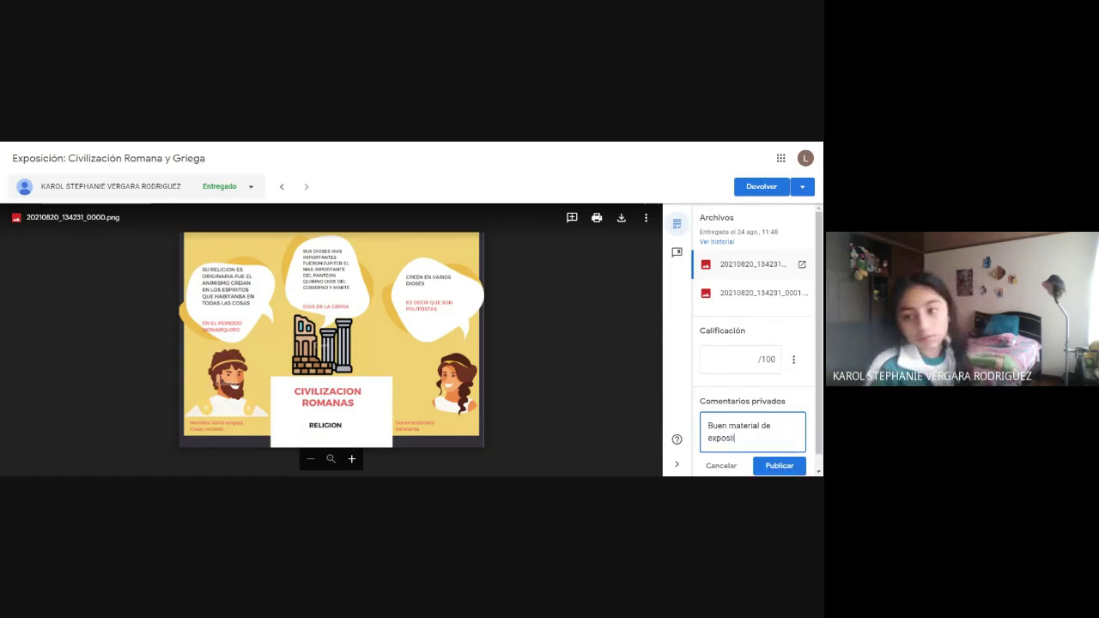
text(ón de elabo)
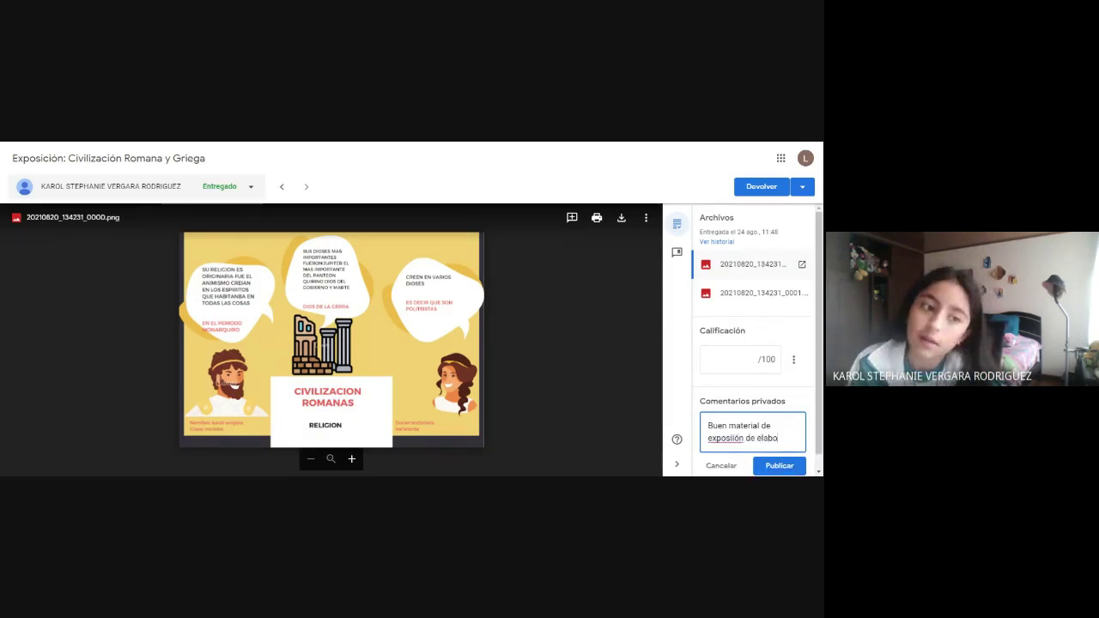
text(ración propia)
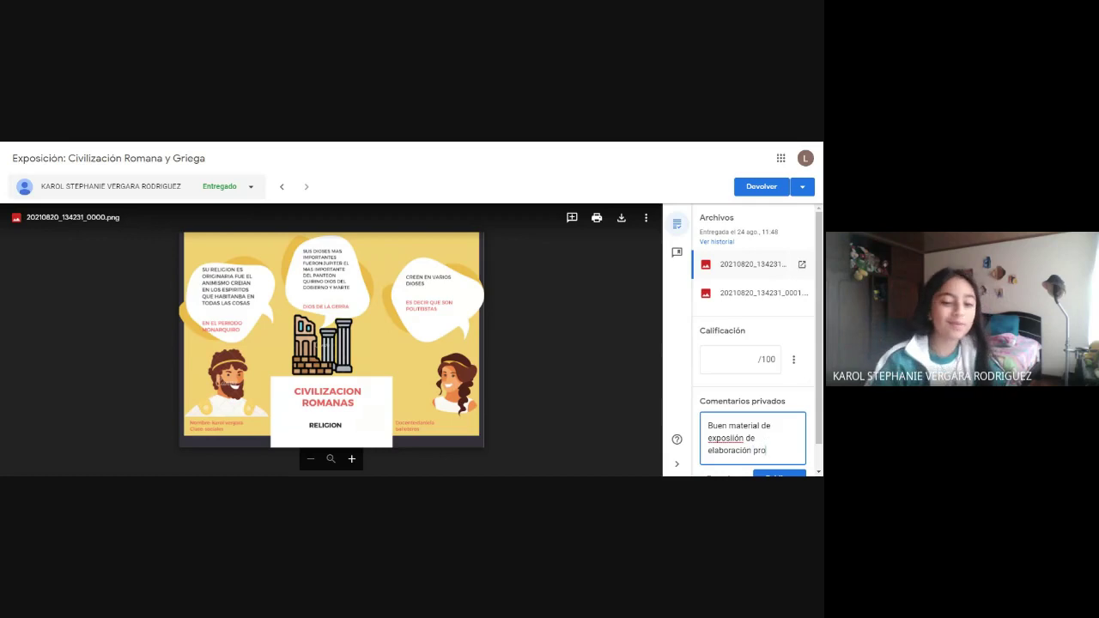
click(728, 438)
text(c)
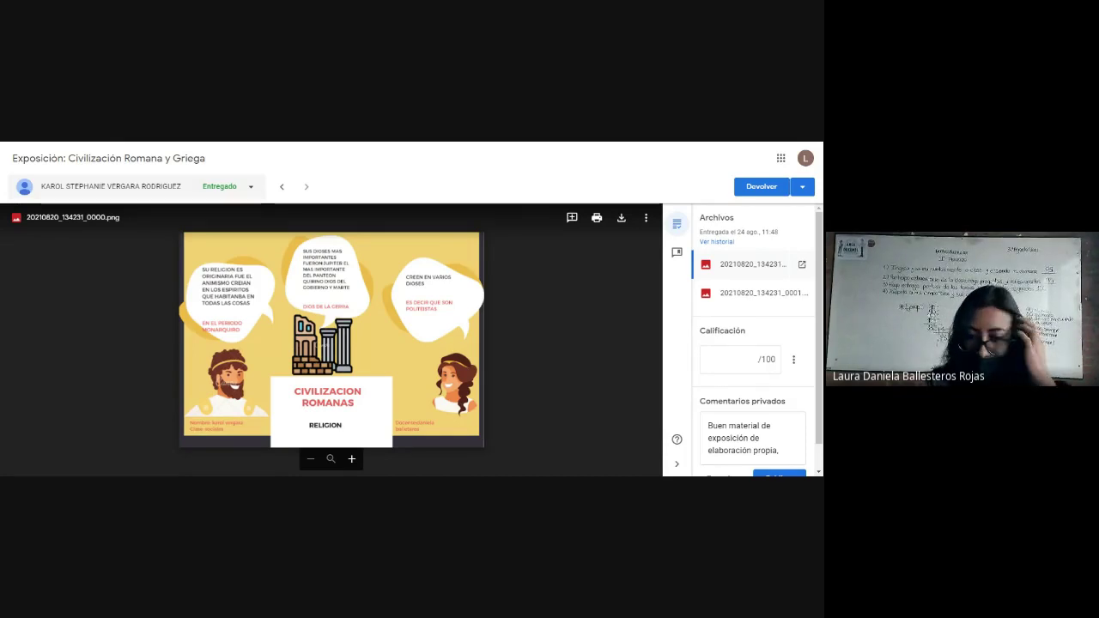
Step: Continue the private comment after "propia," with "podrías", and open the submission's grade for editing
click(779, 450)
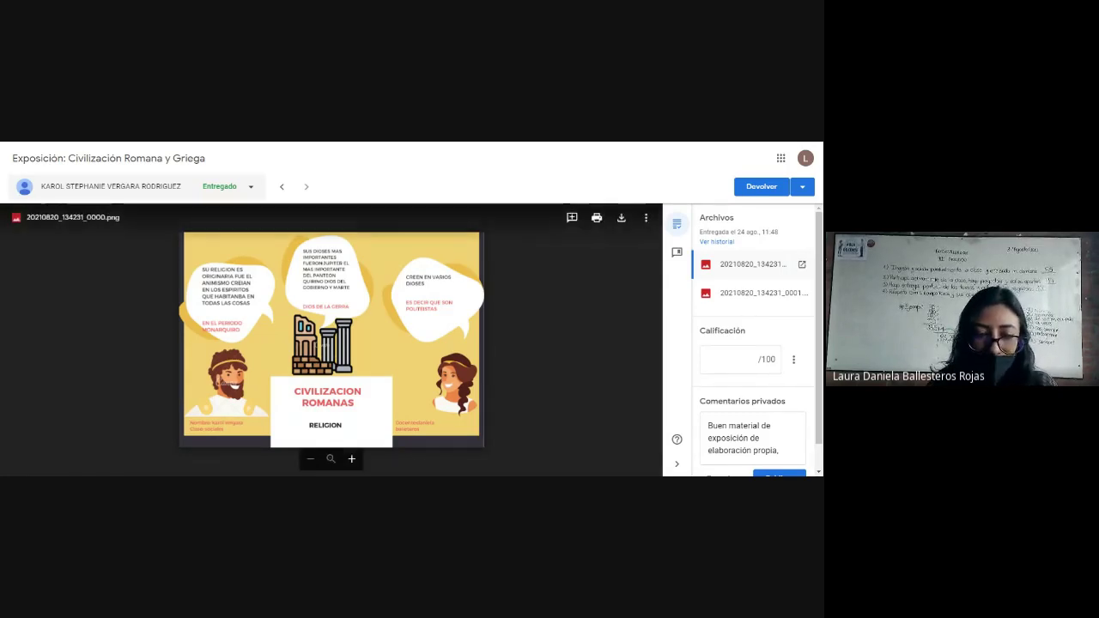
click(780, 450)
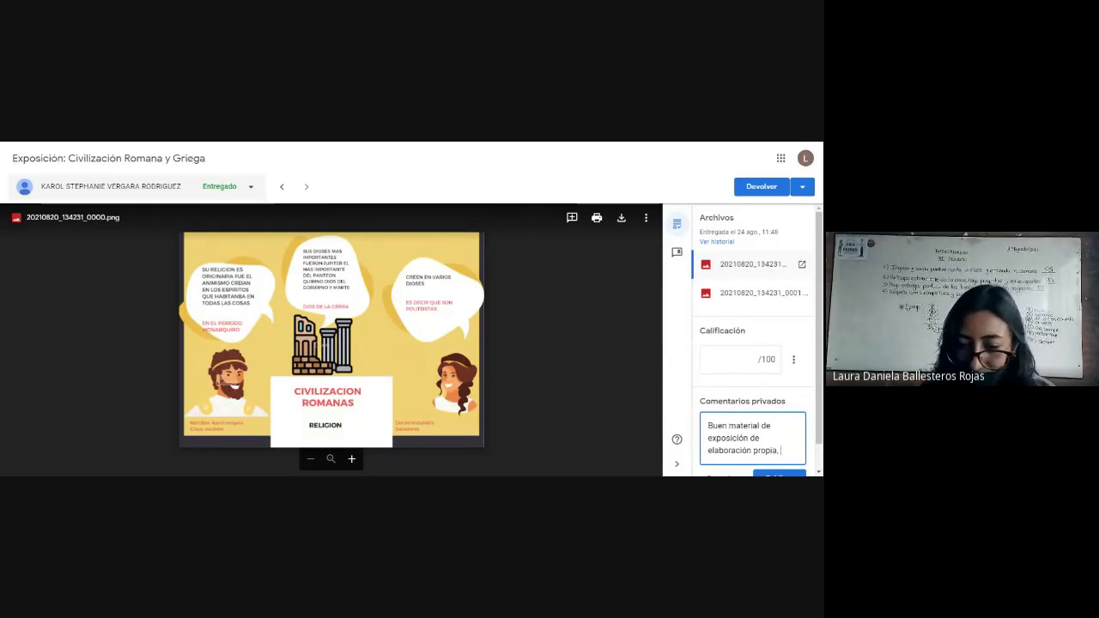
text(pod)
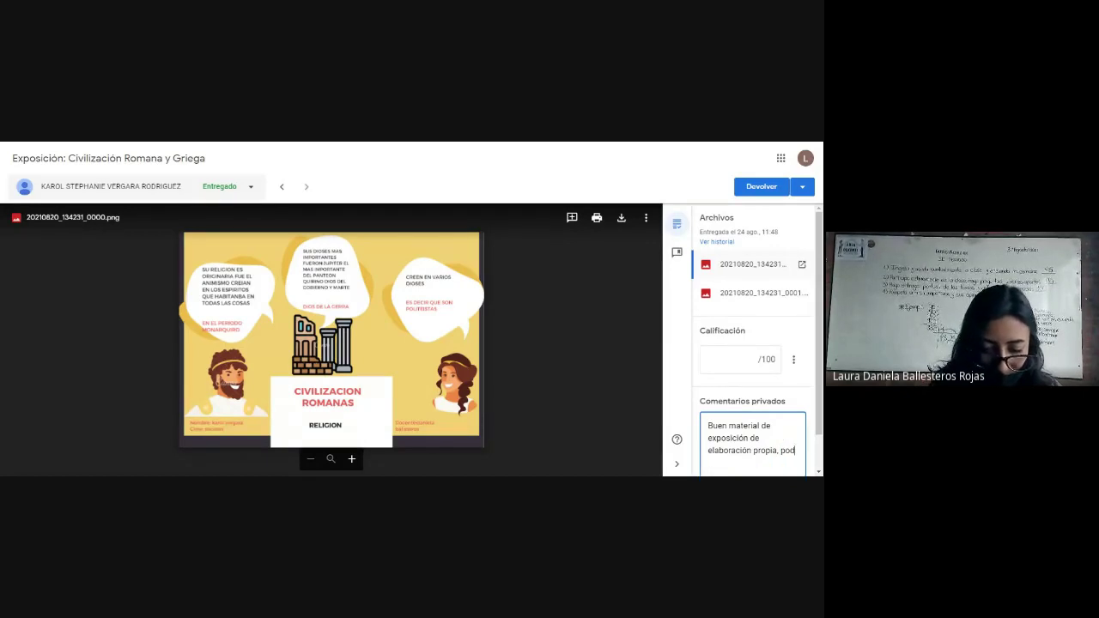
text(rías gregar)
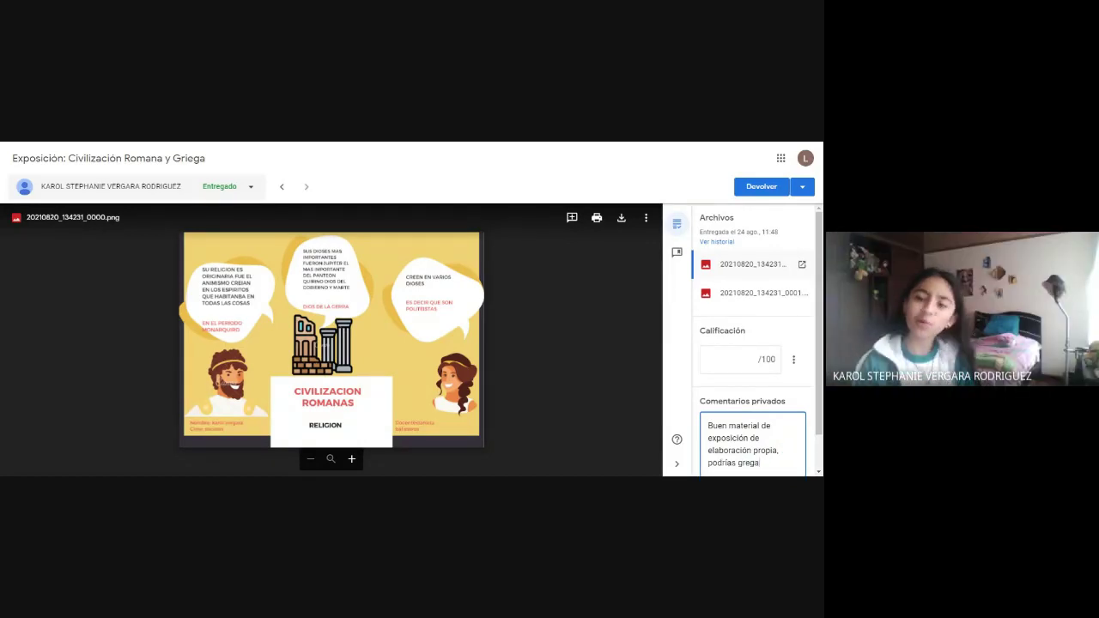
key(BackSpace)
key(BackSpace)
key(BackSpace)
key(BackSpace)
key(BackSpace)
key(BackSpace)
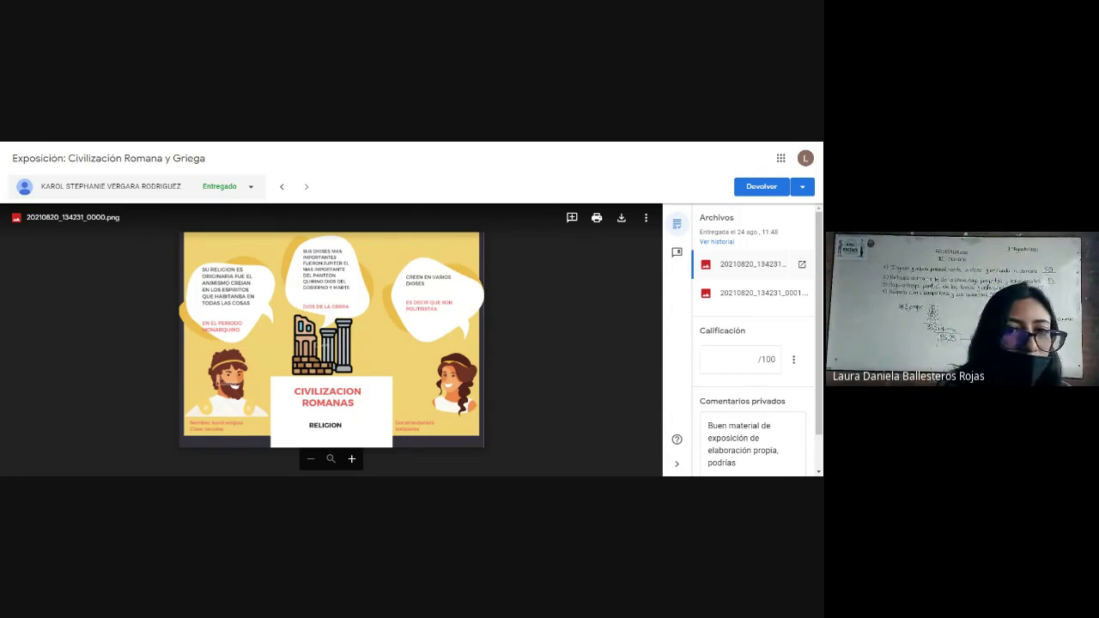
click(753, 444)
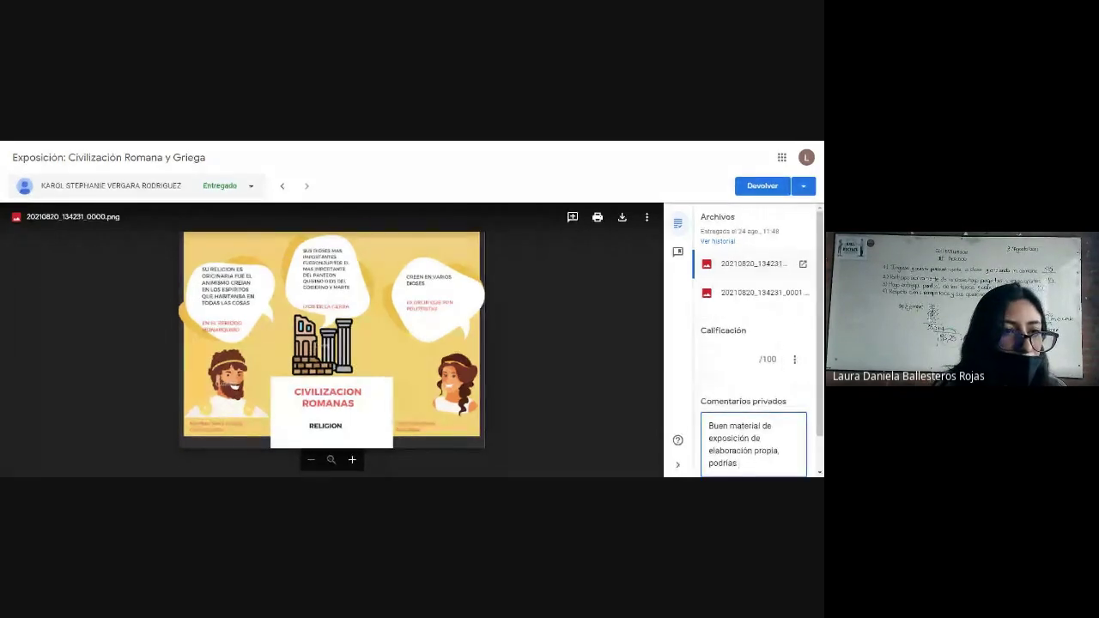
click(735, 358)
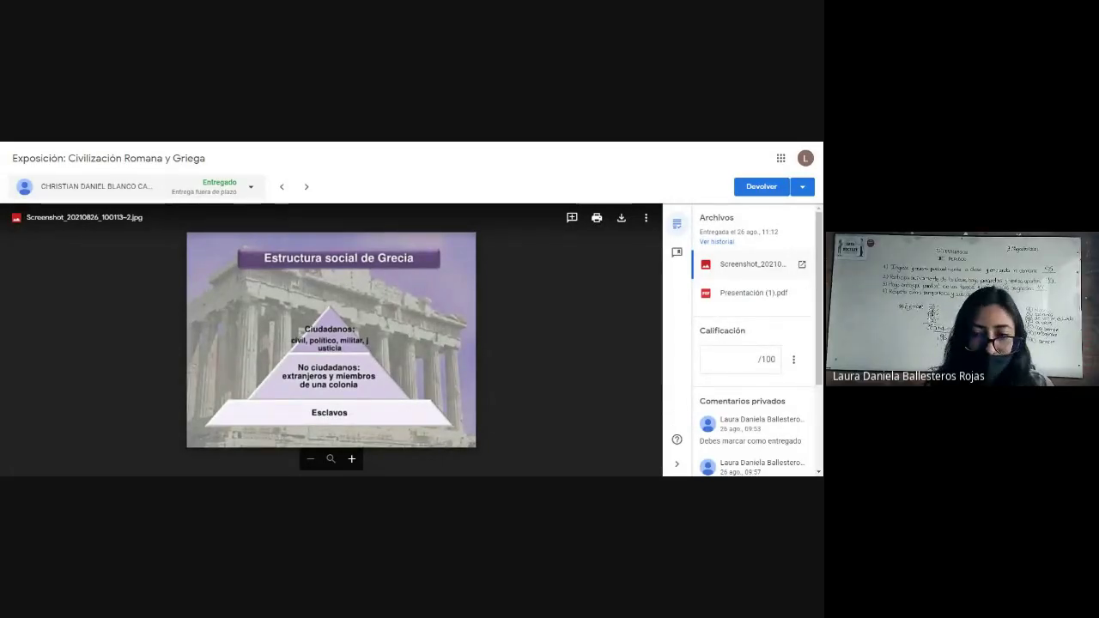
Step: Open "Presentación (1).pdf" in the Greek social structure submission and read through its pages to "Los esclavos"
click(740, 293)
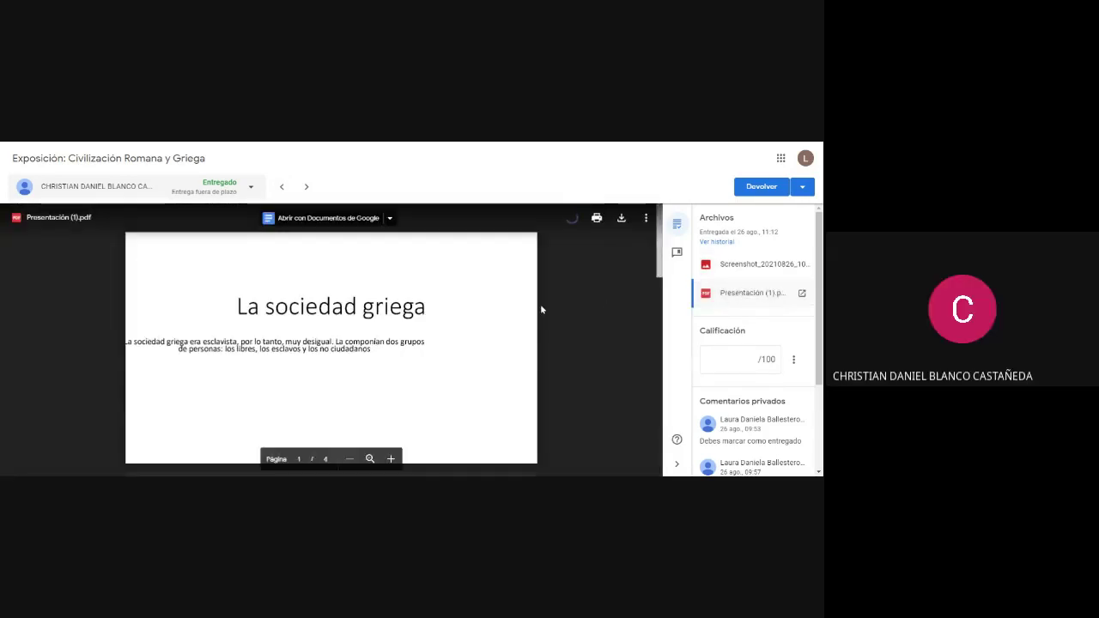
scroll(540, 328, down, 3)
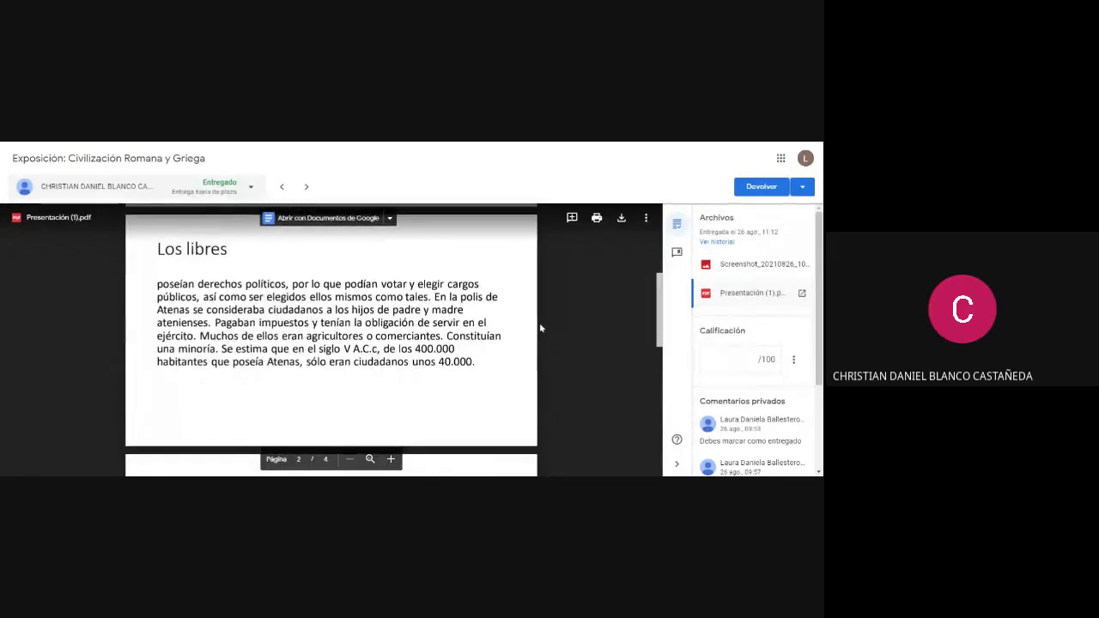
scroll(540, 326, up, 3)
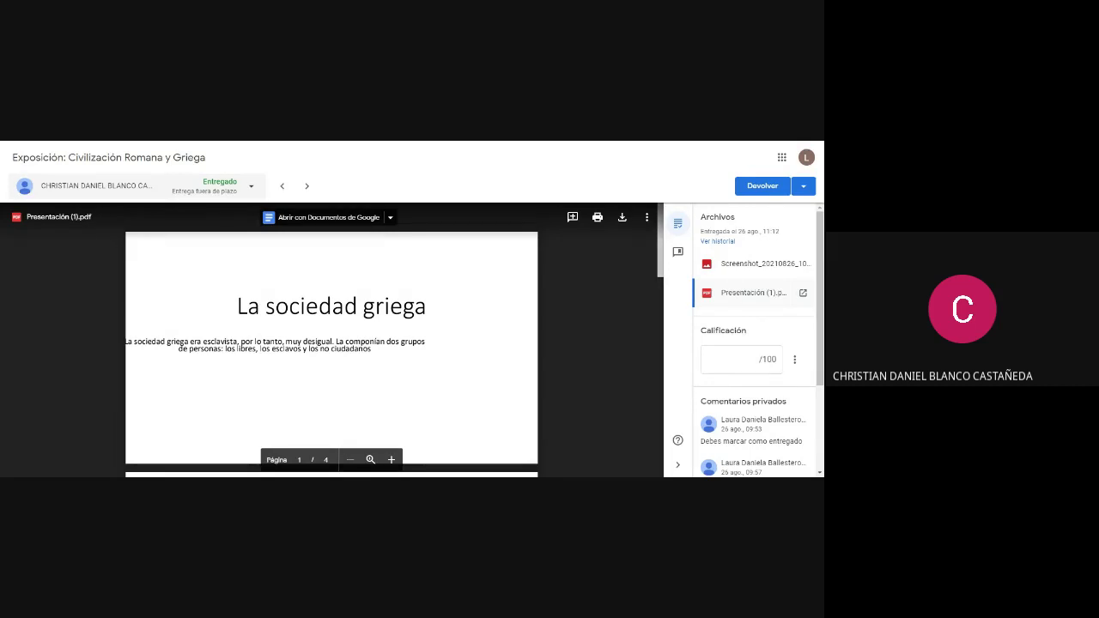
scroll(591, 370, down, 5)
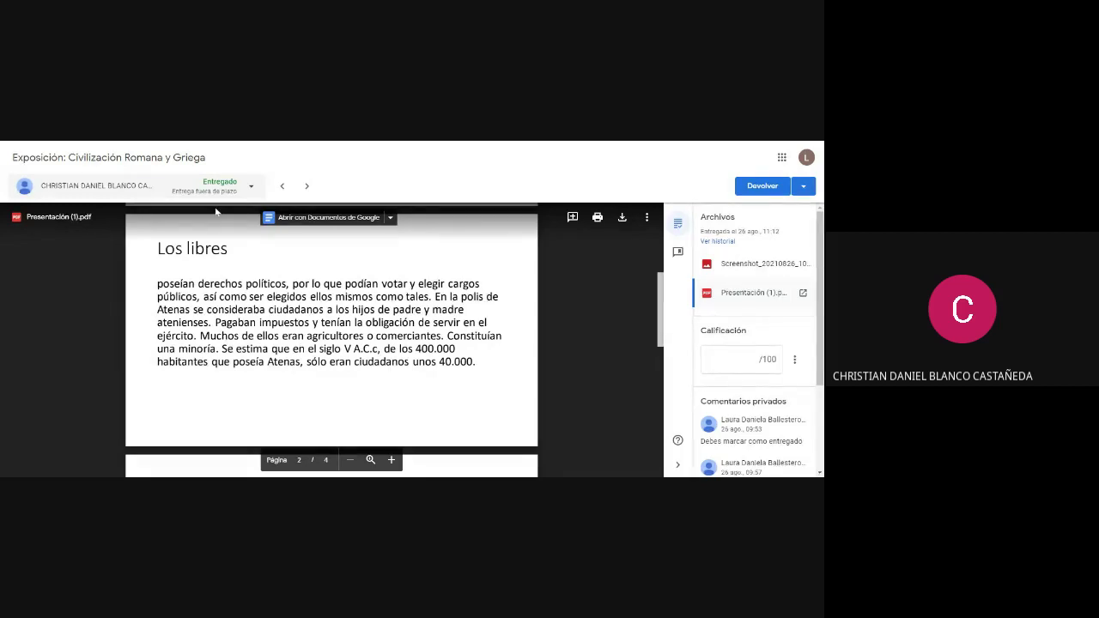
scroll(331, 343, down, 3)
scroll(332, 343, up, 1)
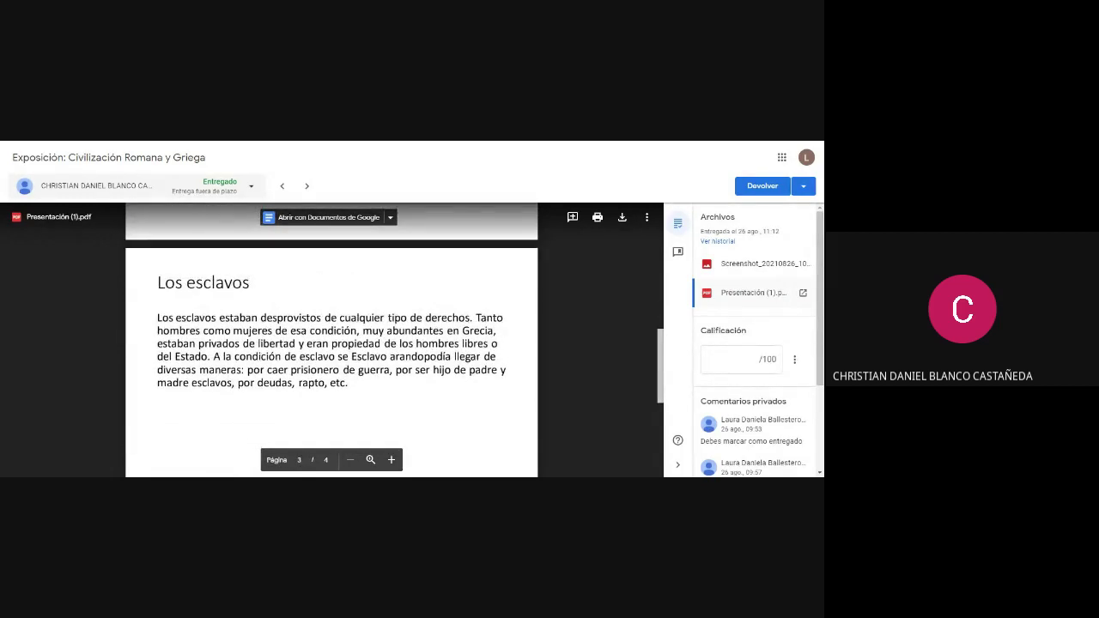